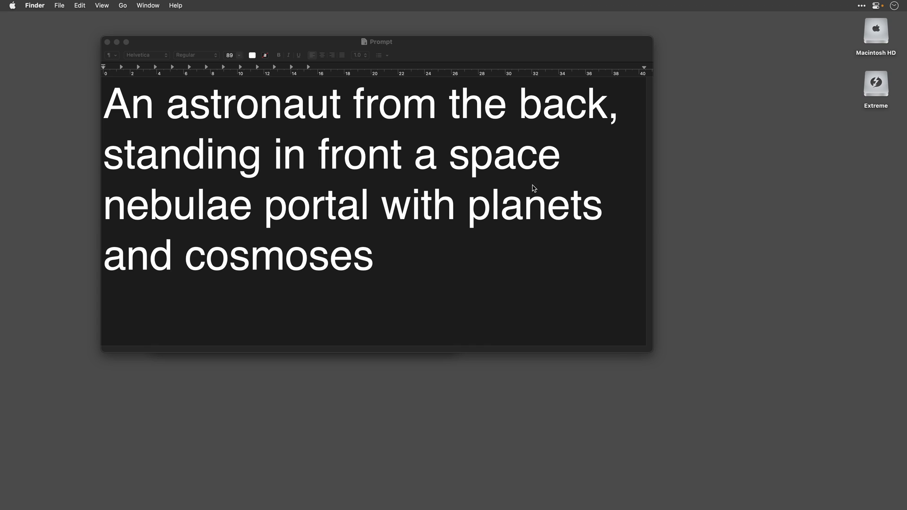
Step: Close the prompt document and Quick Look DALL·E.png in AI Generations
click(107, 43)
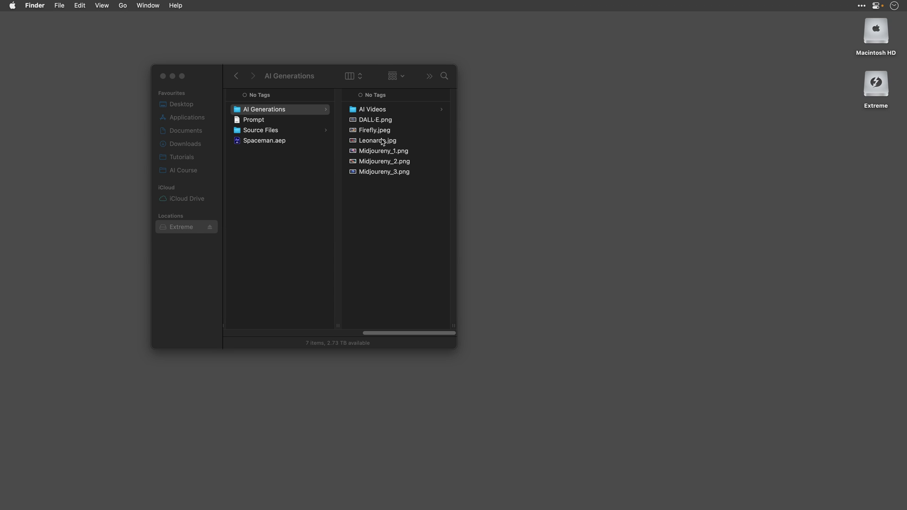
click(371, 120)
click(371, 121)
key(space)
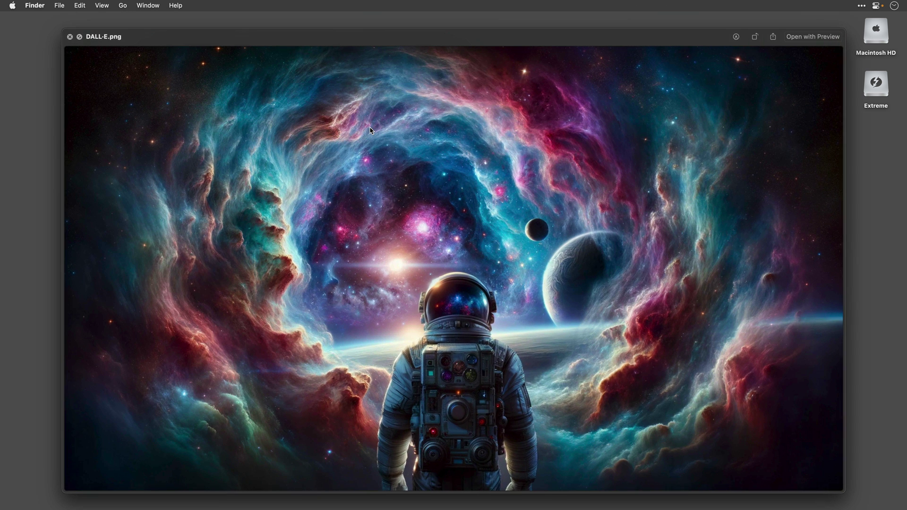
Step: Step through the Firefly, Leonardo and Midjoureny previews, ending on Midjoureny_3.png
key(Down)
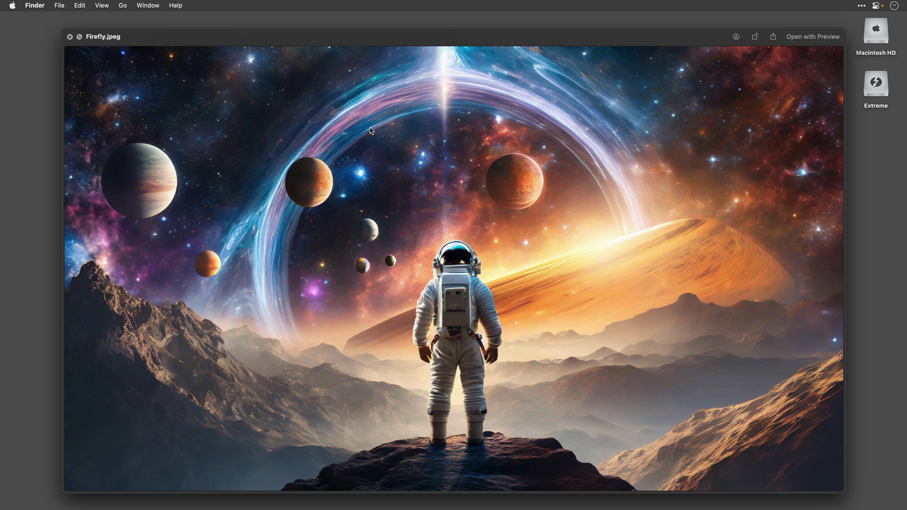
key(Down)
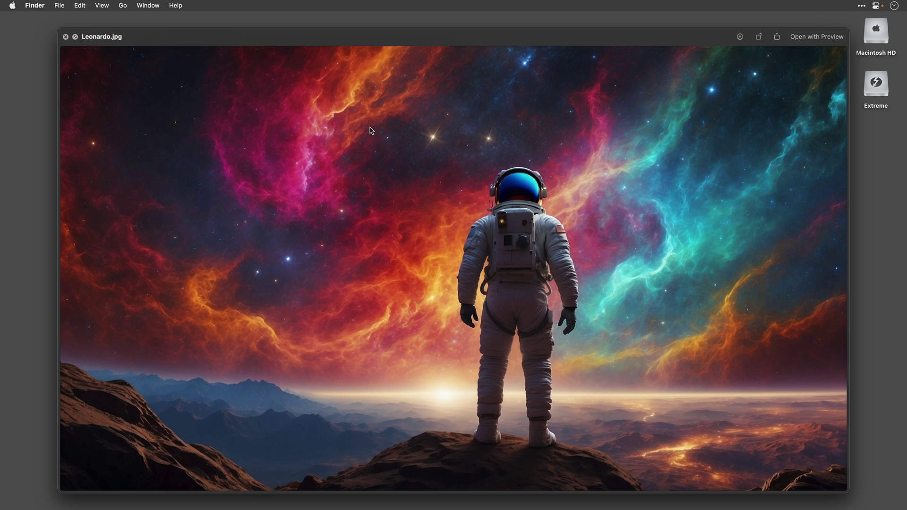
key(Down)
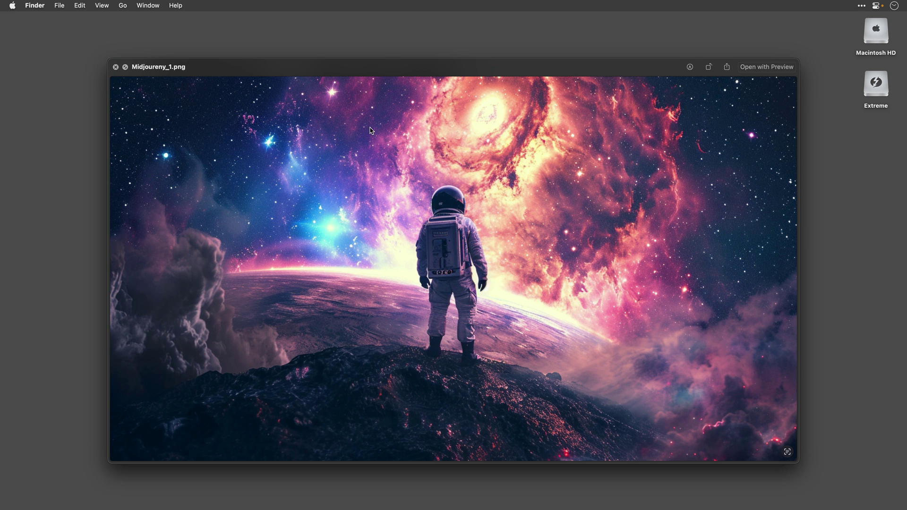
key(Down)
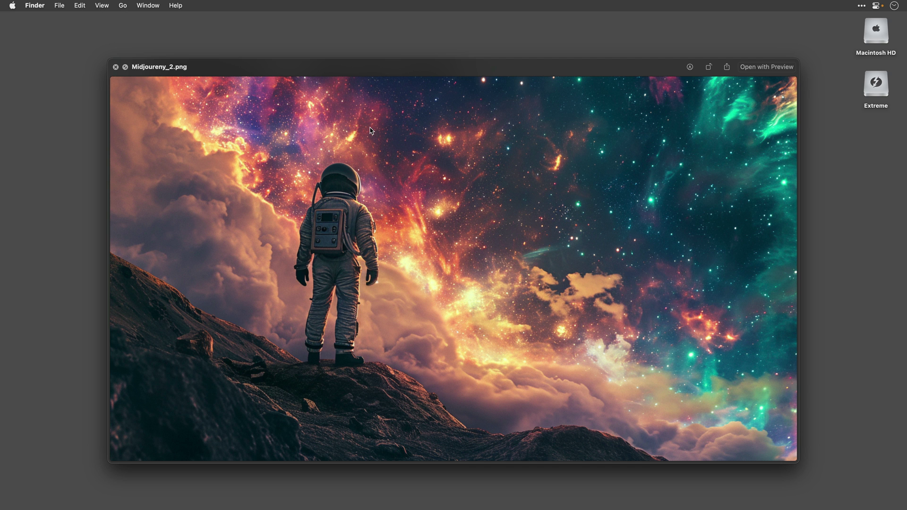
key(Down)
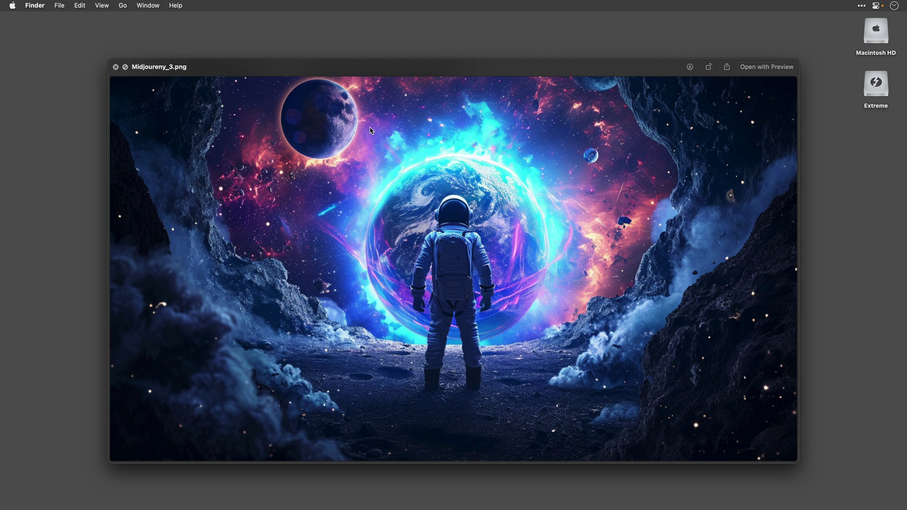
key(Up)
key(Up)
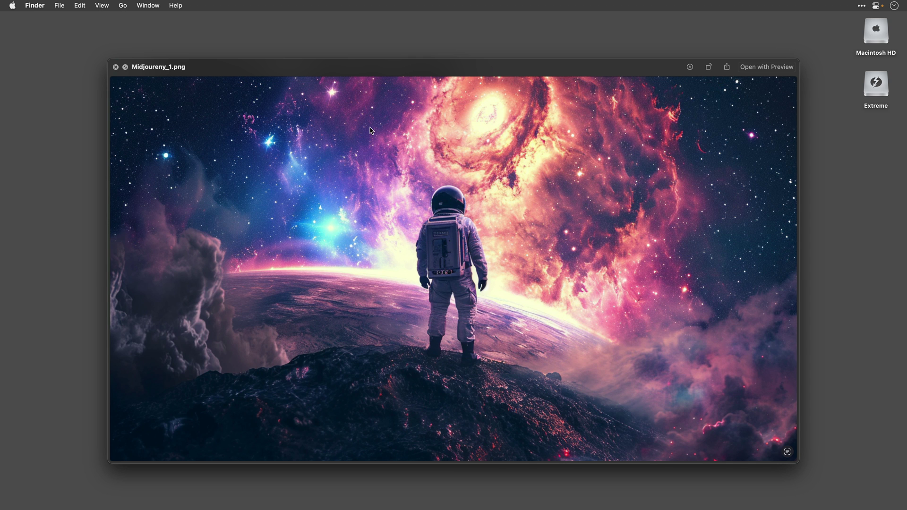
key(Down)
key(Down)
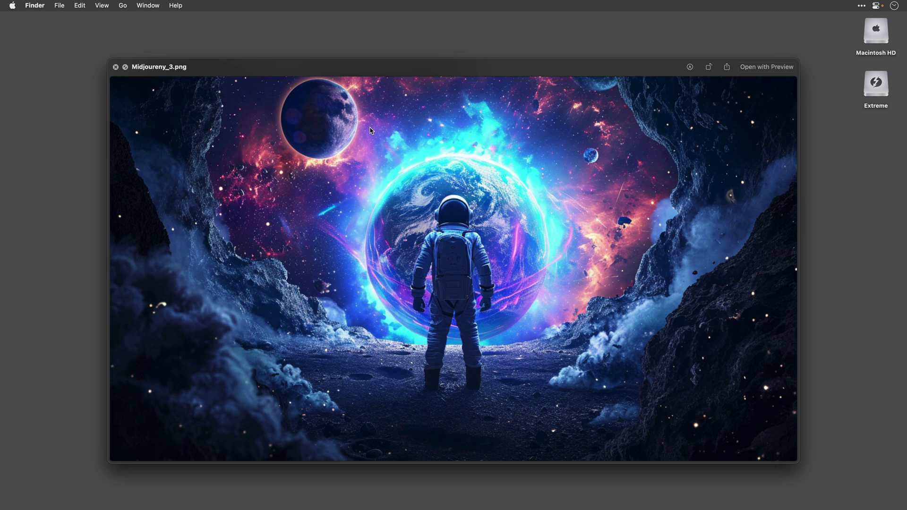
Step: Preview the AI Videos clips, starting with Leonardo.mp4, then close the video preview
key(space)
key(Up)
key(Up)
key(Up)
key(Up)
key(Up)
key(Up)
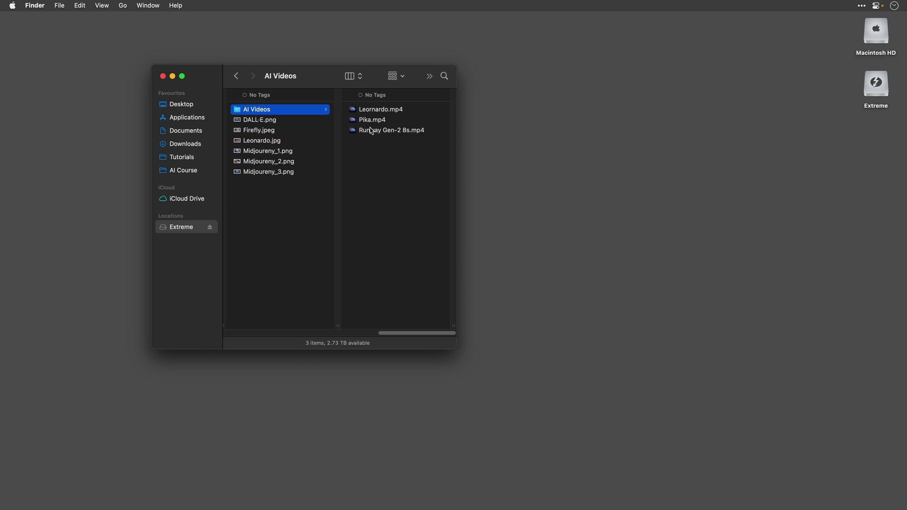
key(Right)
key(space)
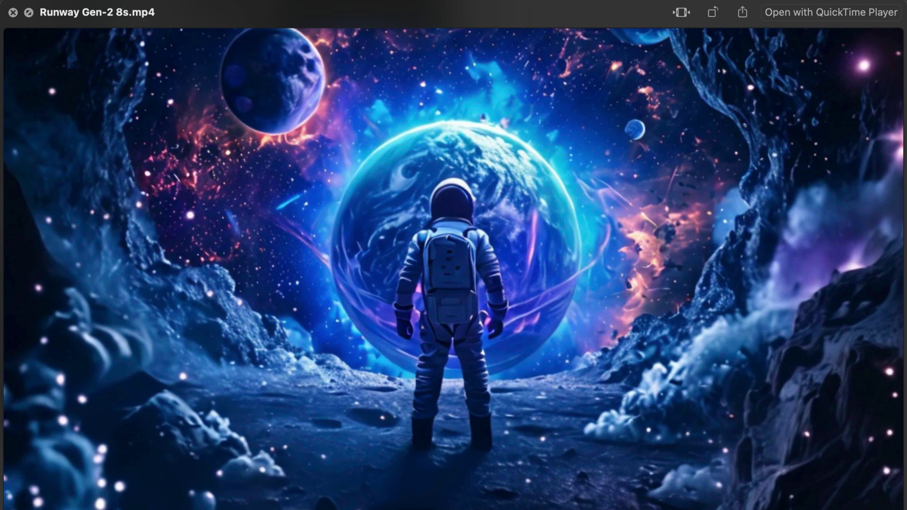
mouse_move(444, 157)
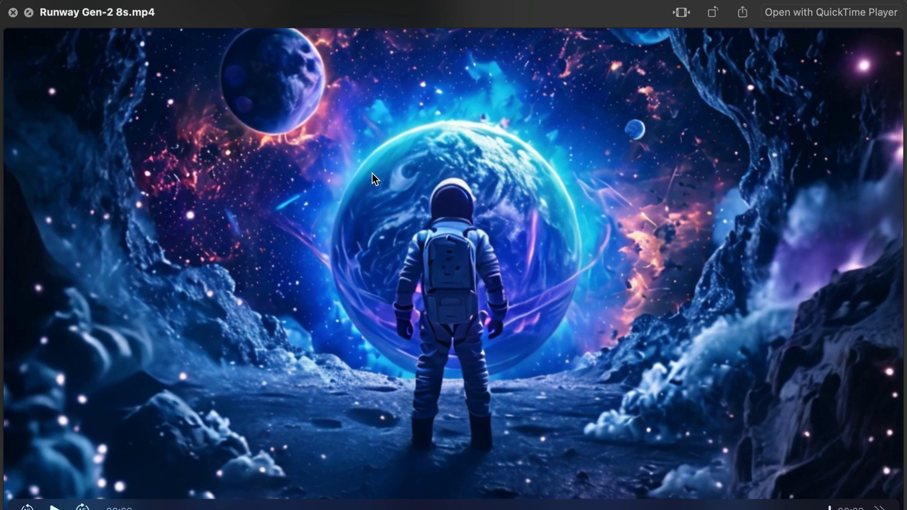
key(space)
Step: Pan the Topaz comparison of Midjoureny_3.png upscaled 3.18x, then switch to Upscayl in Brave
key(Left)
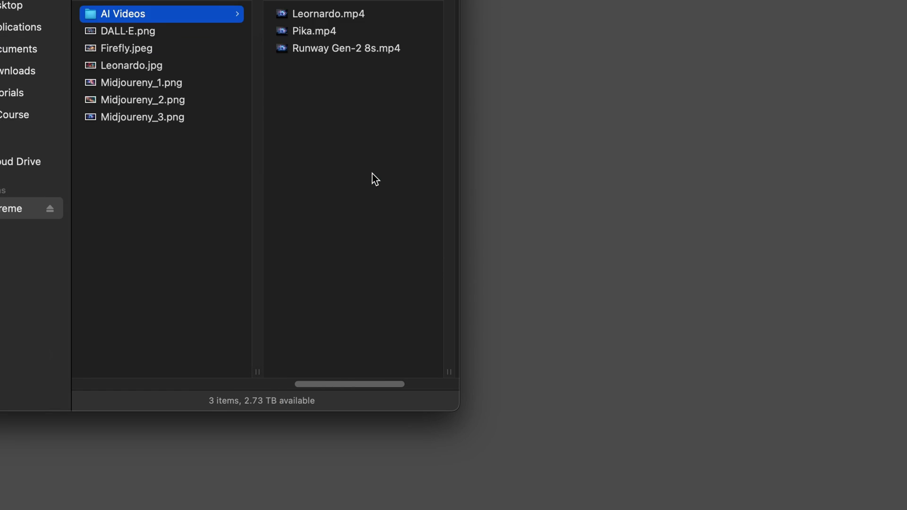
key(Down)
key(Down)
key(Down)
key(Down)
key(Down)
key(Down)
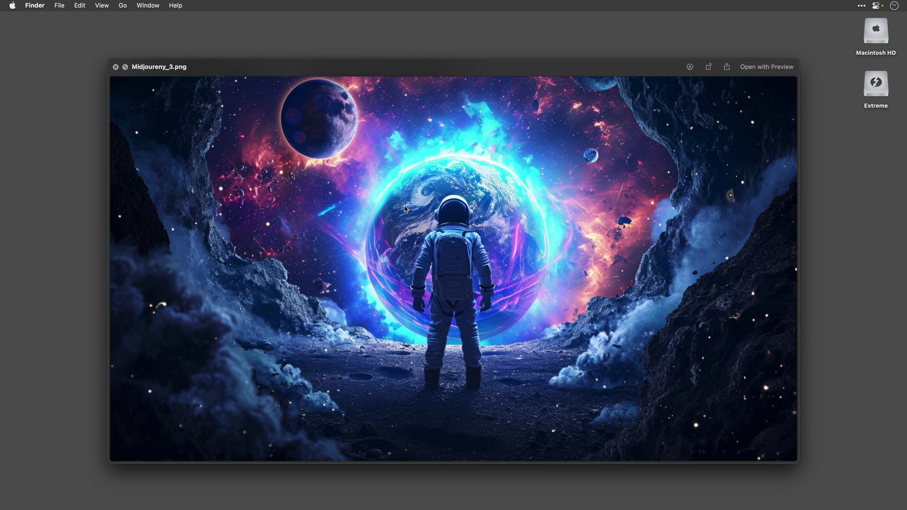
key(space)
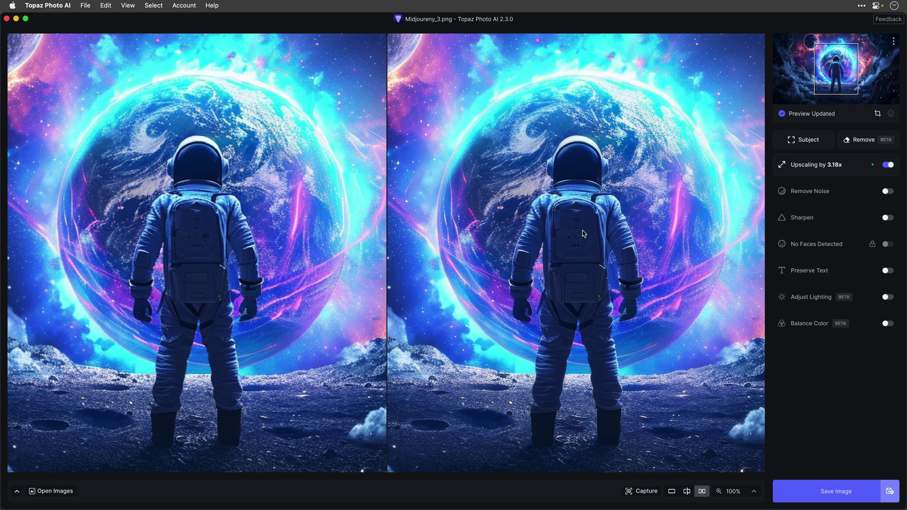
drag(589, 251, 504, 249)
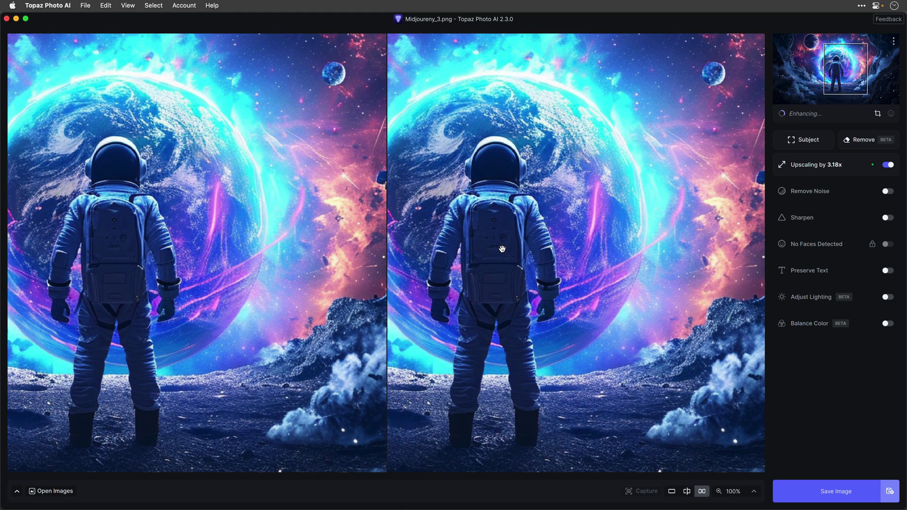
drag(563, 300, 584, 268)
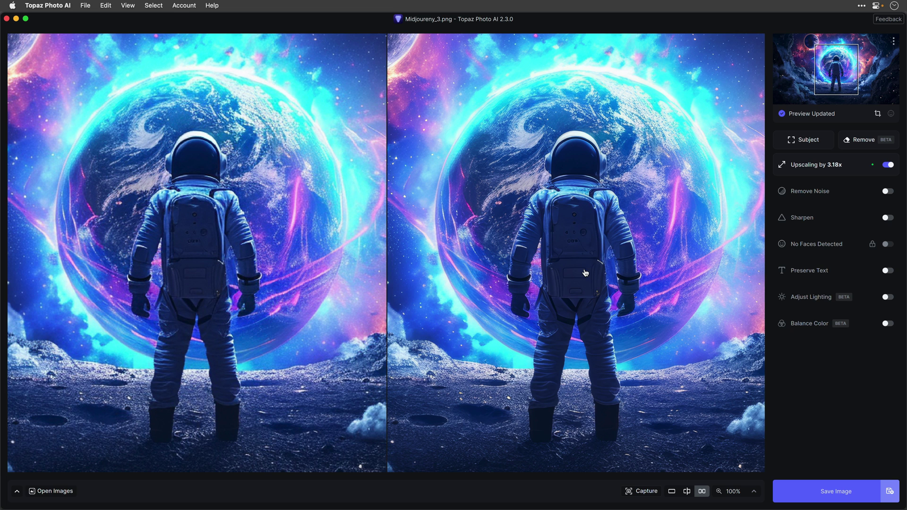
key(super+Tab)
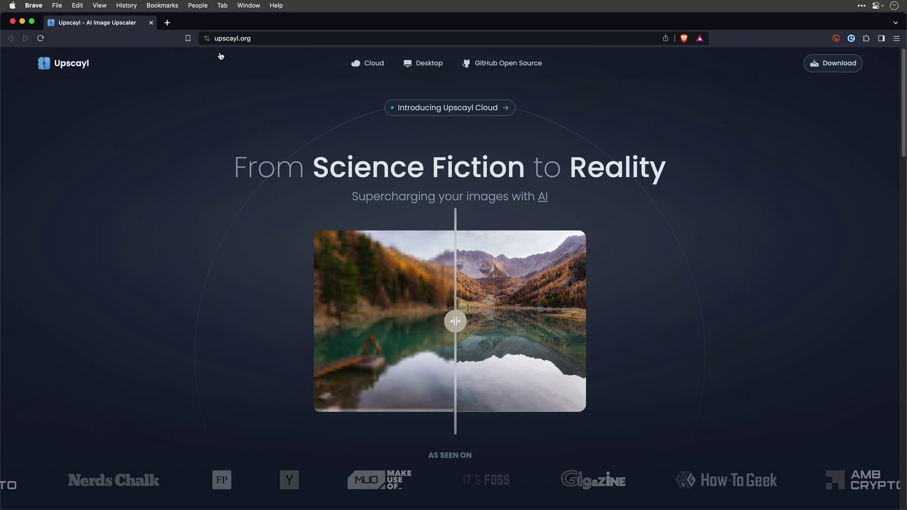
Step: Switch from Brave to Photoshop showing the Space.psd astronaut composite
key(super+Tab)
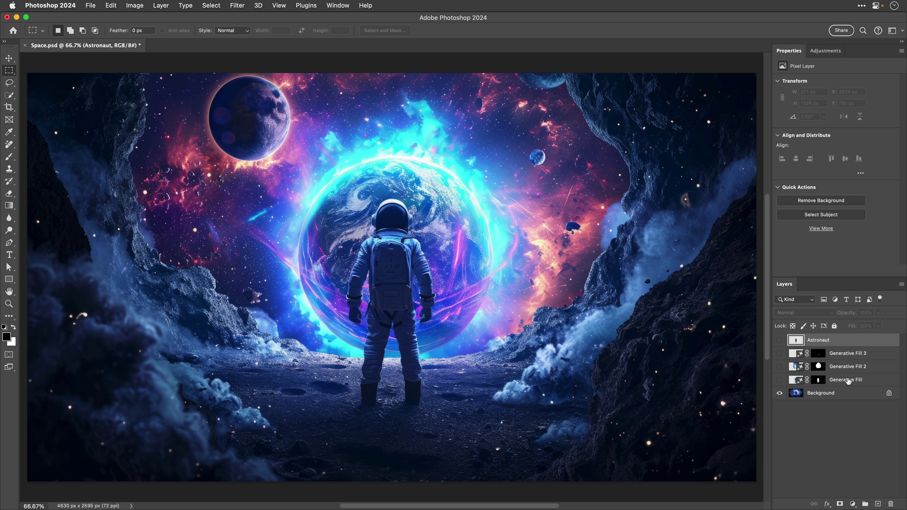
Step: Show Generative Fill 1–3 and Astronaut, solo the astronaut briefly, then select Background
click(780, 381)
click(779, 367)
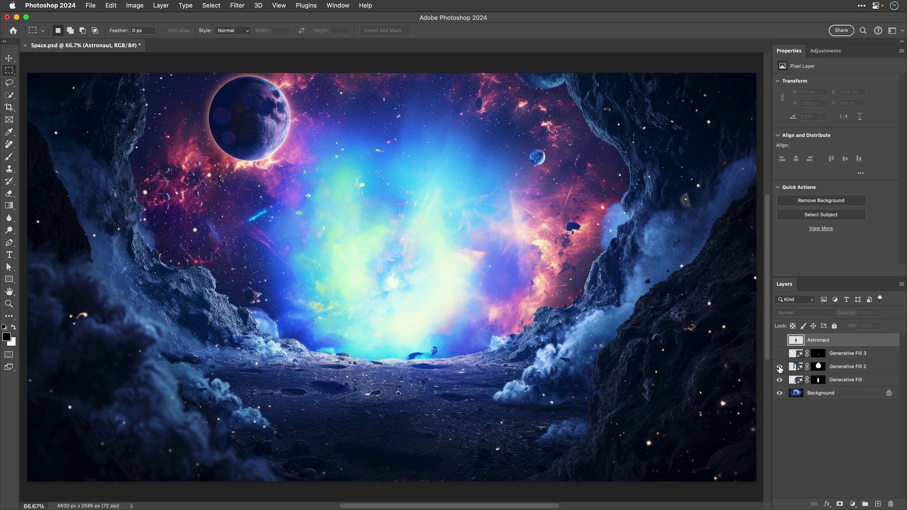
click(779, 354)
click(780, 341)
alt+click(779, 341)
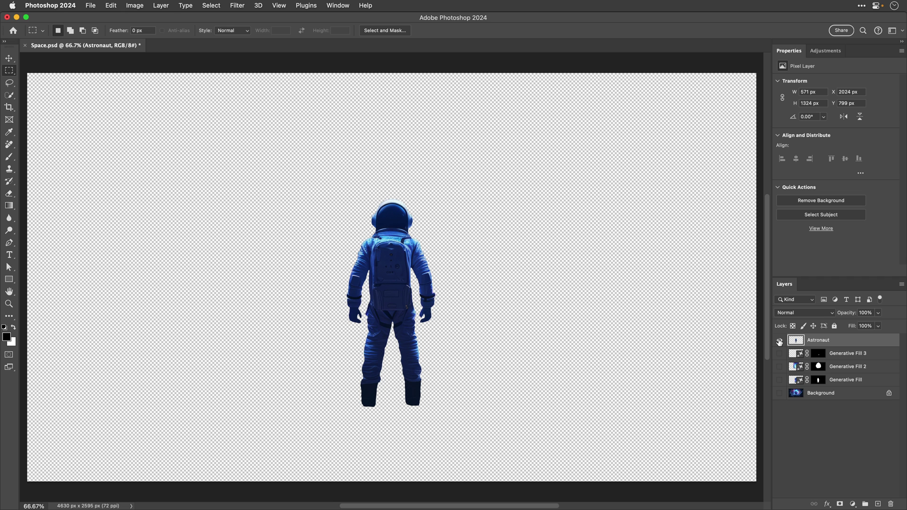
alt+click(780, 341)
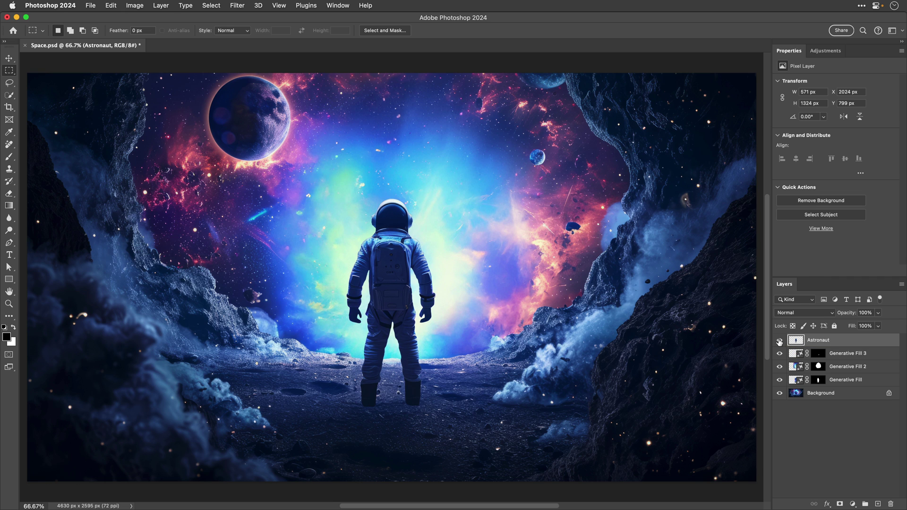
click(818, 393)
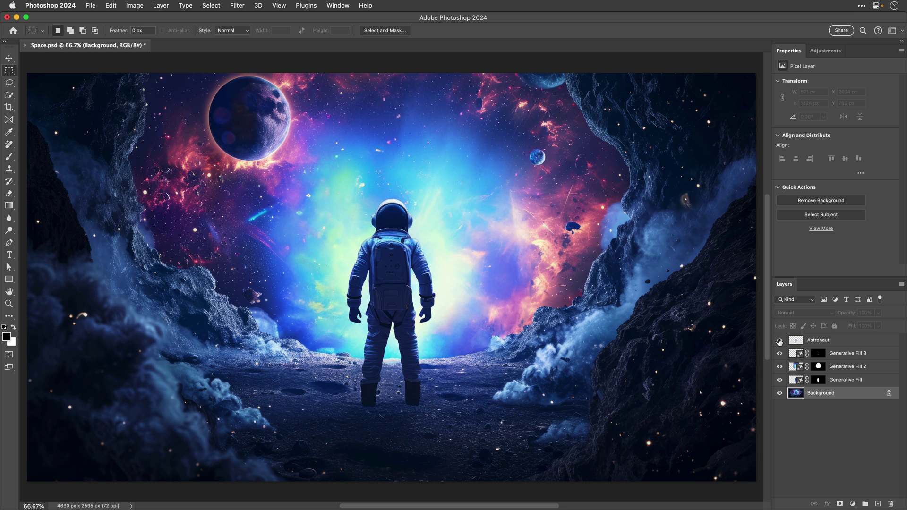
Step: Hide the astronaut and export the nebula background as a JPG named Space to the Desktop
mouse_move(779, 341)
mouse_down()
mouse_move(782, 384)
mouse_move(779, 353)
mouse_up()
click(97, 5)
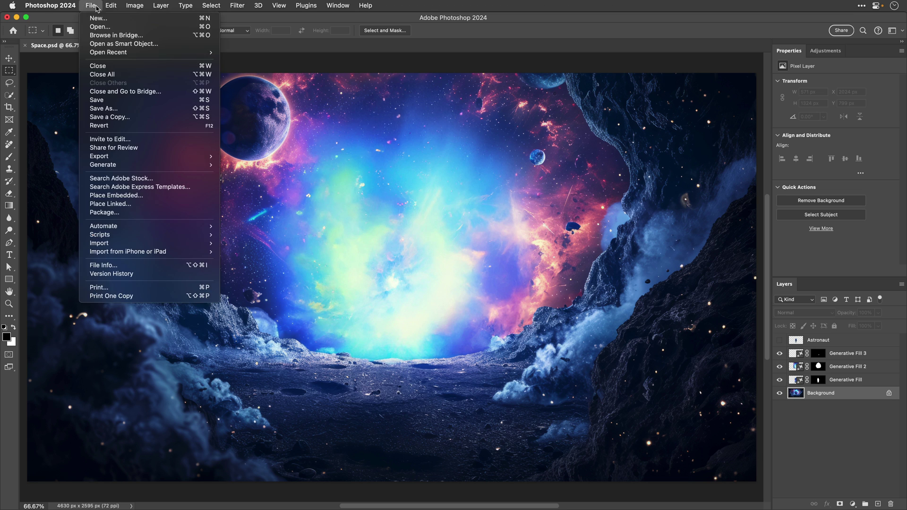
mouse_move(101, 156)
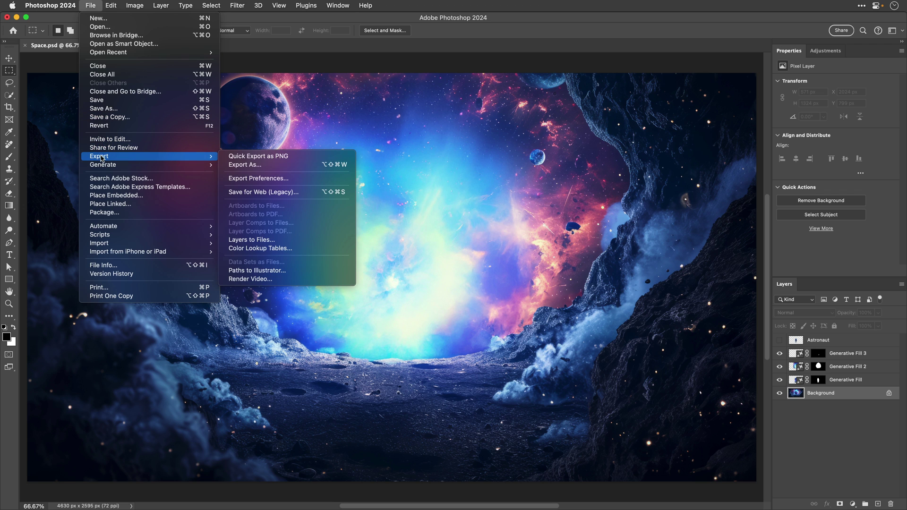
click(241, 165)
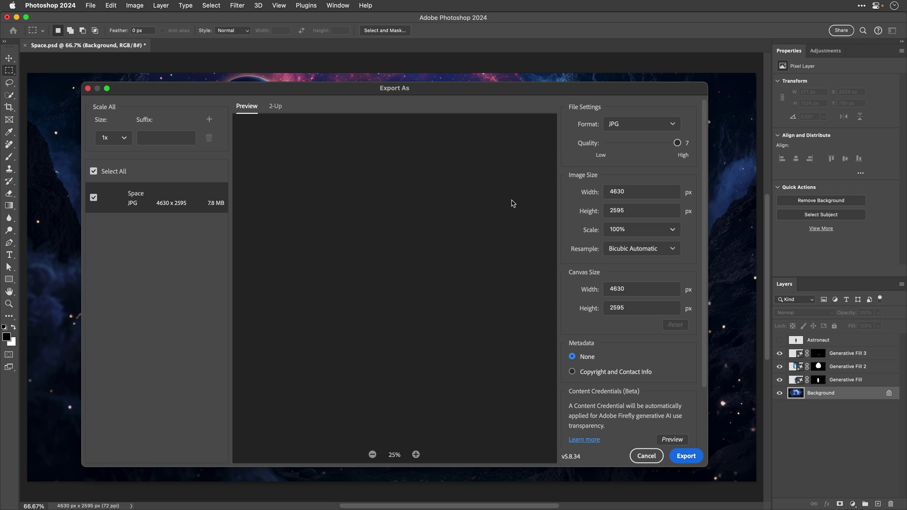
click(686, 456)
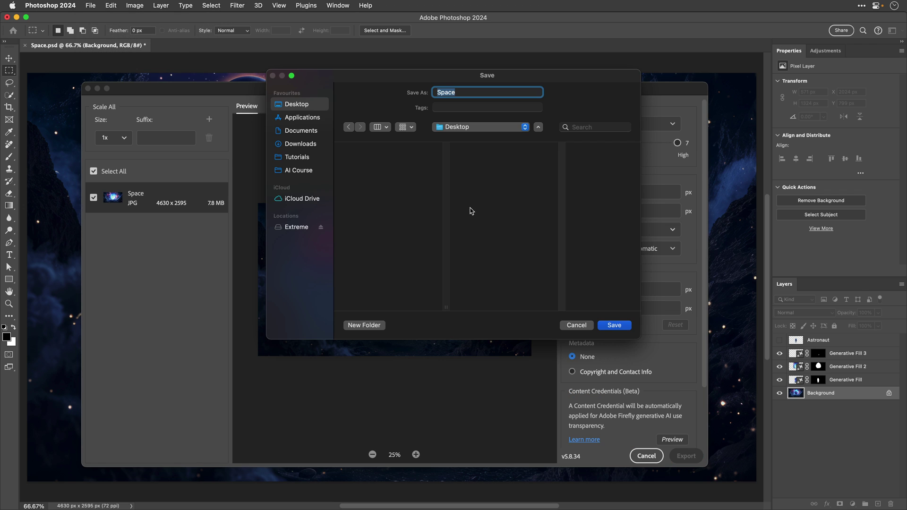
click(614, 325)
key(ctrl+Left)
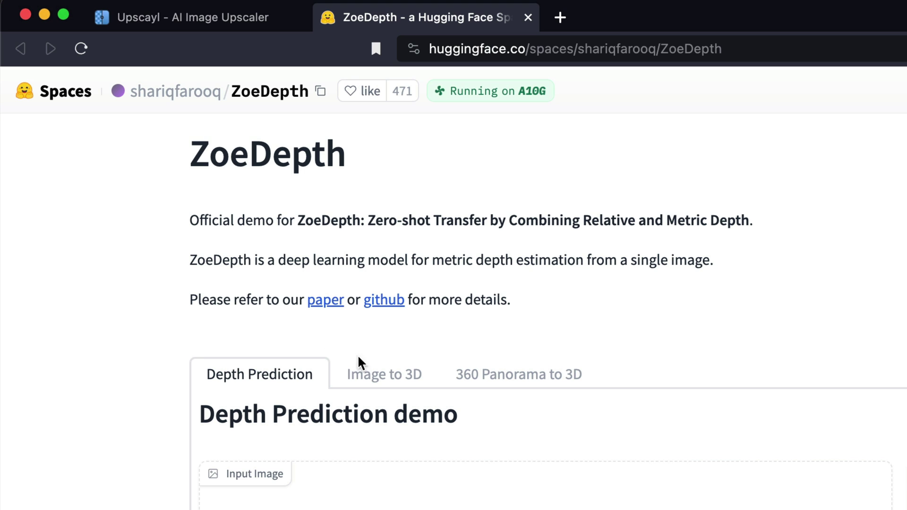
Step: Upload Space.jpg in ZoeDepth's Image to 3D tab and generate the mesh
click(379, 381)
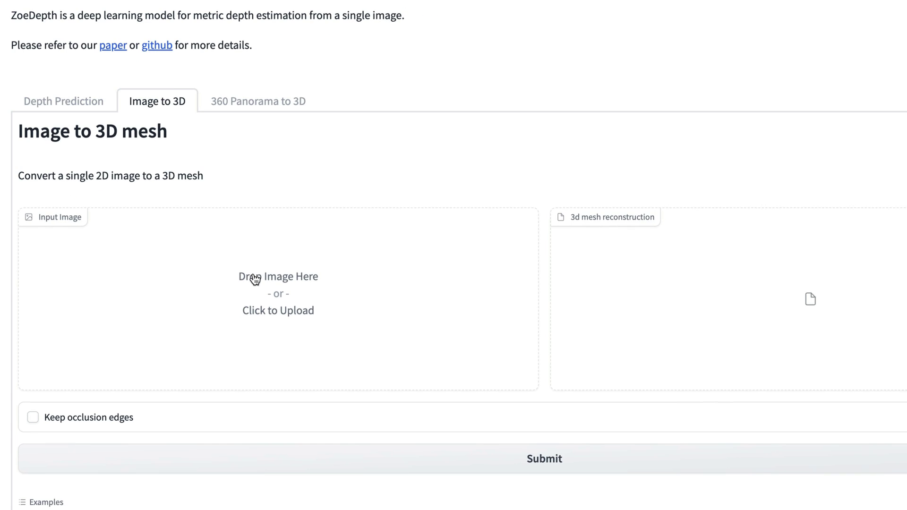
click(255, 278)
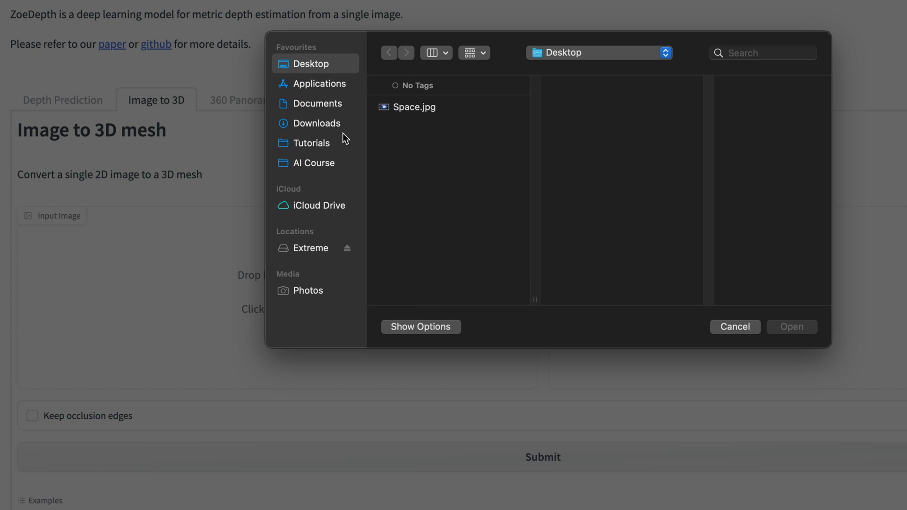
click(407, 109)
click(783, 331)
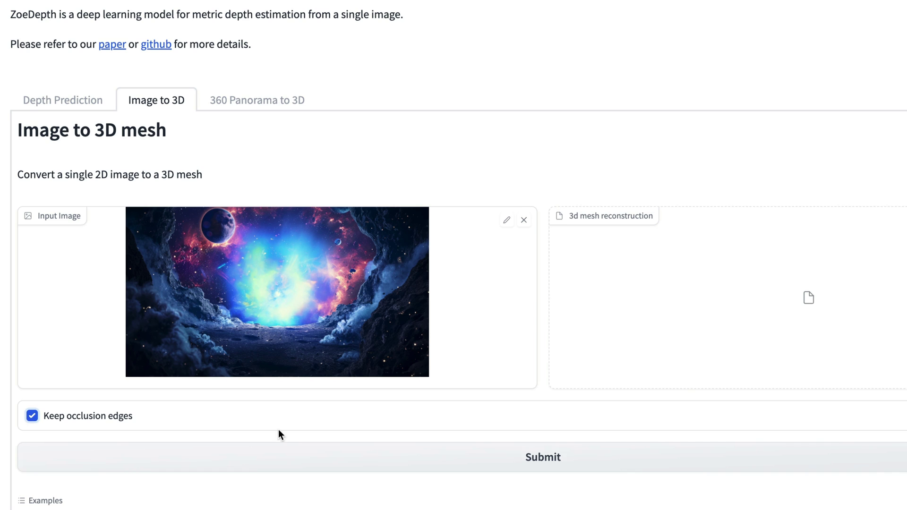
click(539, 461)
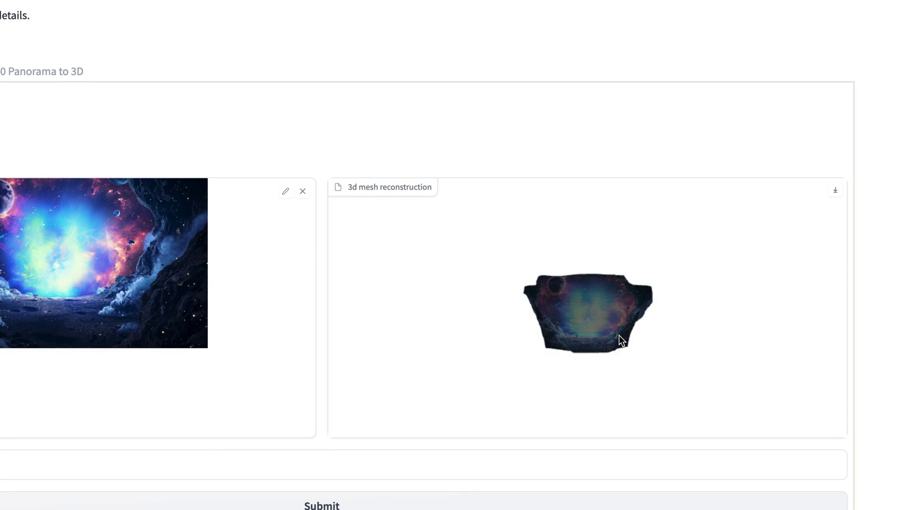
Step: Orbit the mesh to check its depth, then download it as Space
scroll(620, 337, up, 10)
scroll(619, 336, down, 5)
mouse_move(619, 336)
mouse_down()
mouse_move(605, 335)
mouse_move(647, 331)
mouse_move(602, 337)
mouse_move(600, 327)
mouse_move(606, 336)
mouse_up()
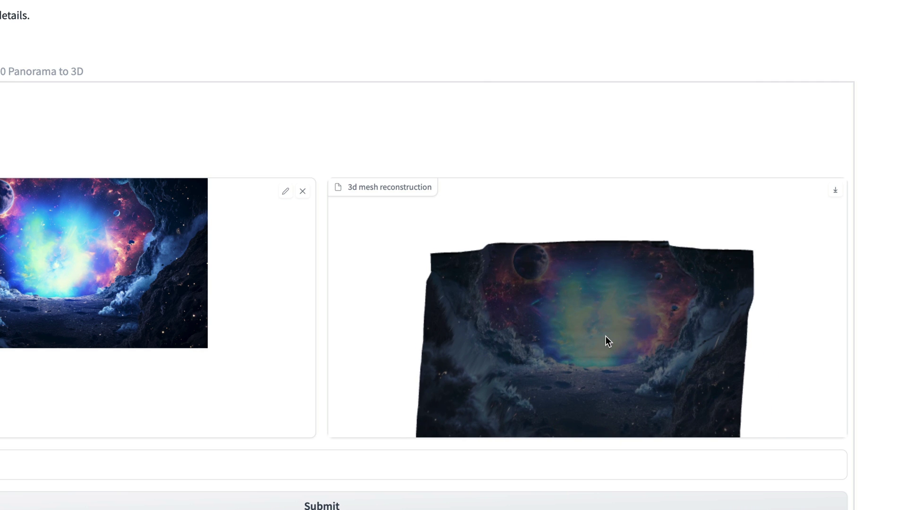
click(835, 192)
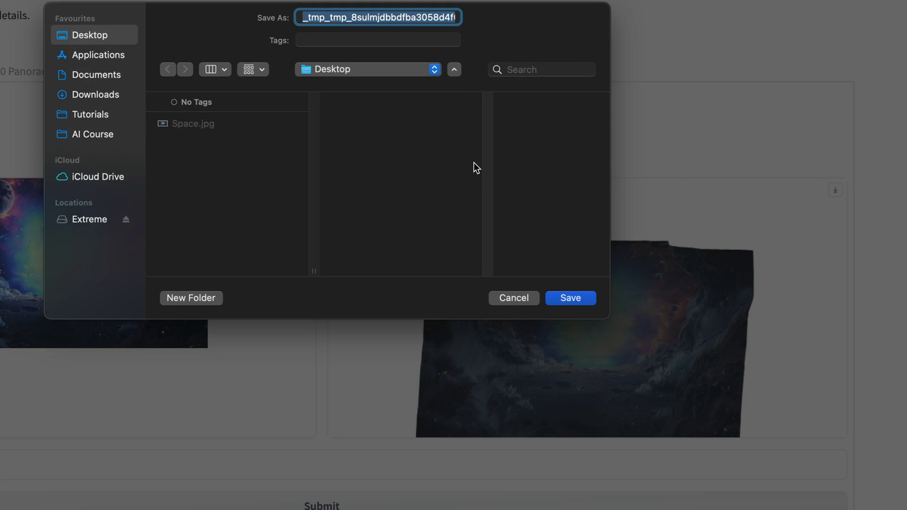
text(Space)
key(Return)
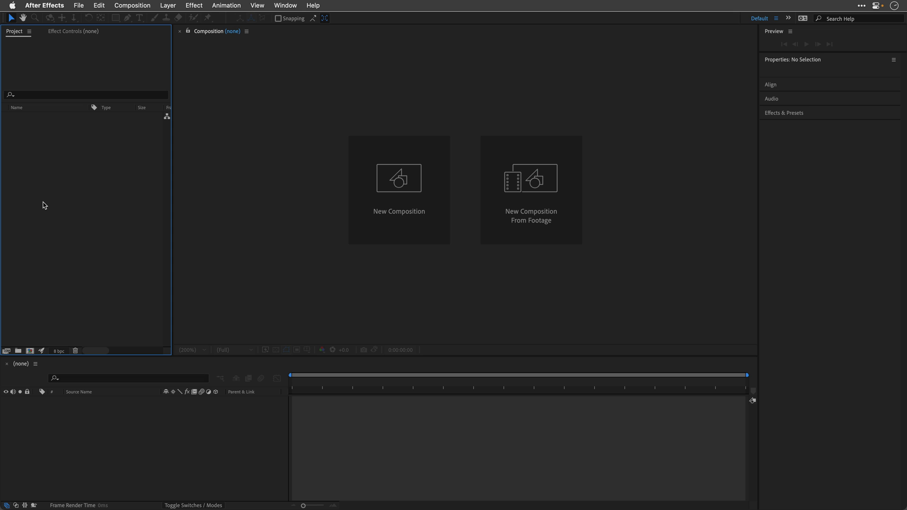
Step: Import Space.glb, the orb clip, Smoke Wisp 07 and 09, Space Ambient Voyage.wav and Space.psd
double_click(71, 193)
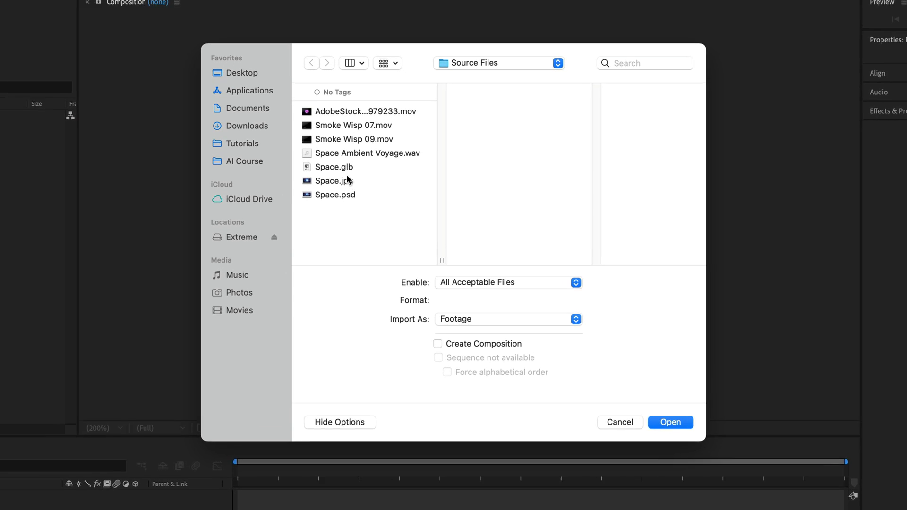
click(333, 168)
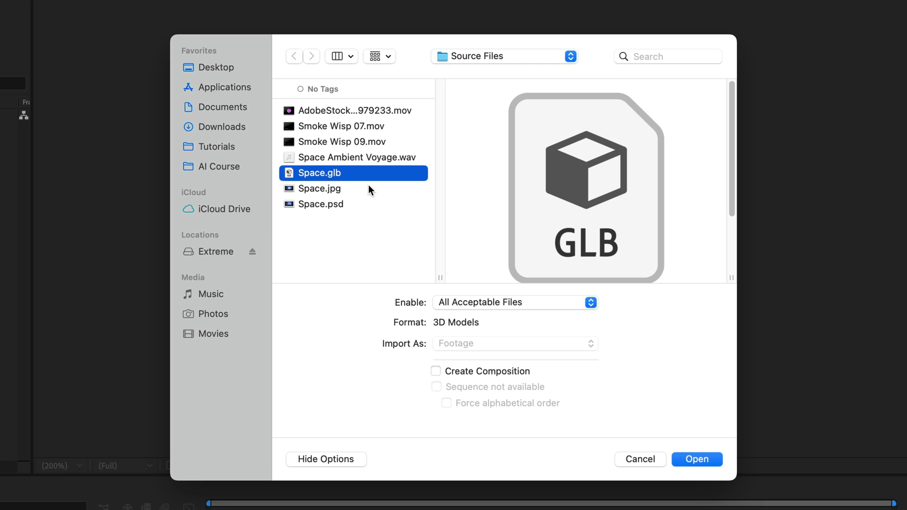
super+click(319, 109)
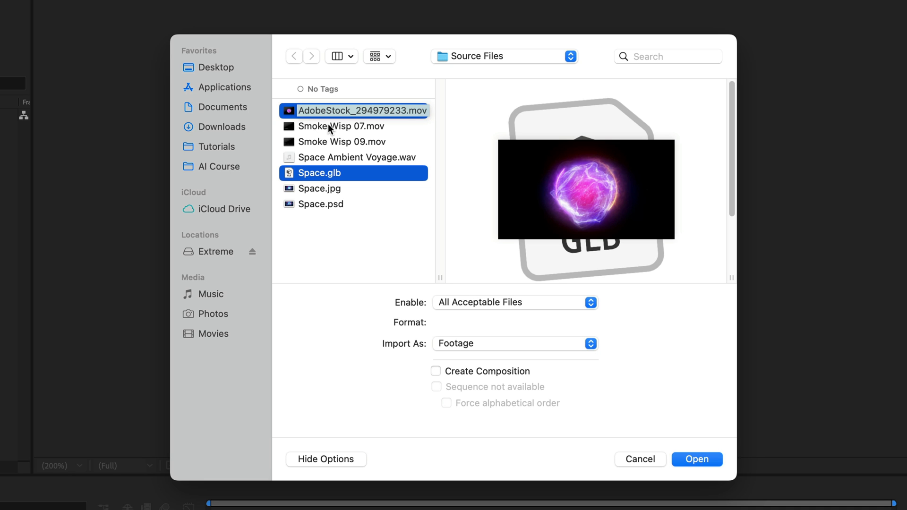
super+click(320, 126)
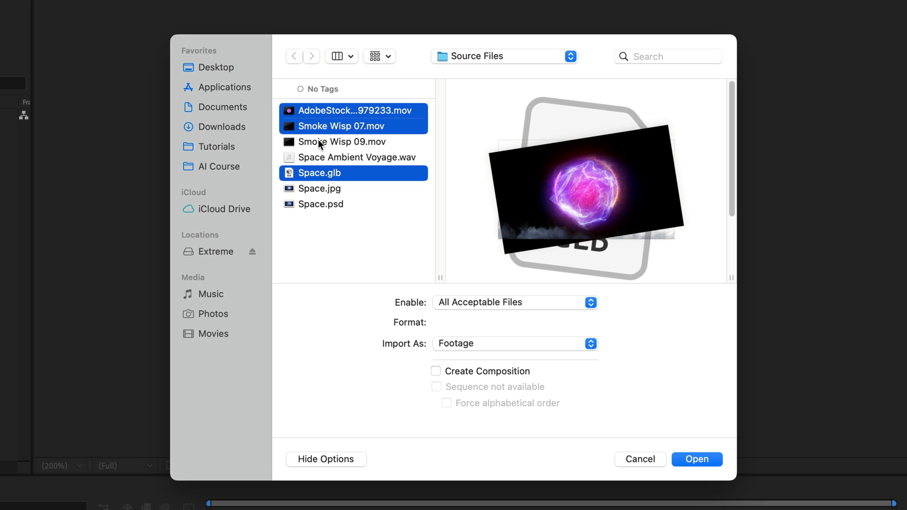
super+click(319, 141)
super+click(317, 159)
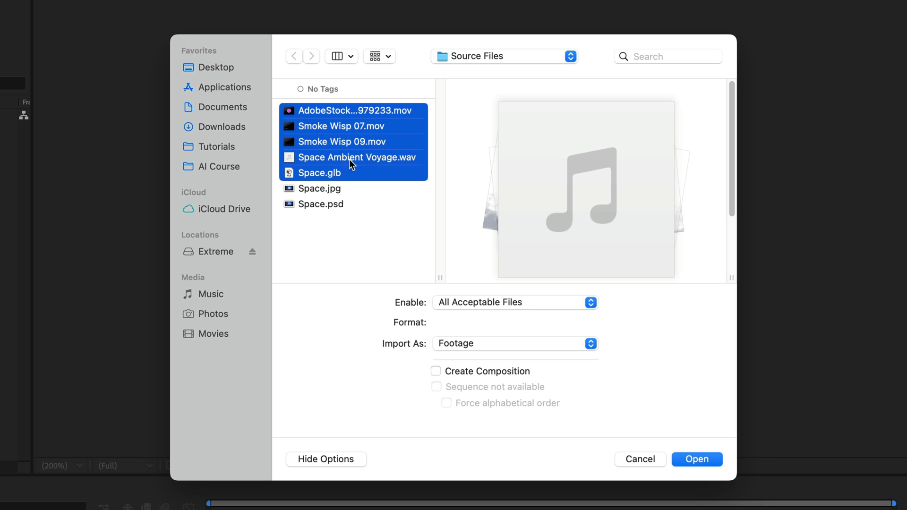
super+click(312, 204)
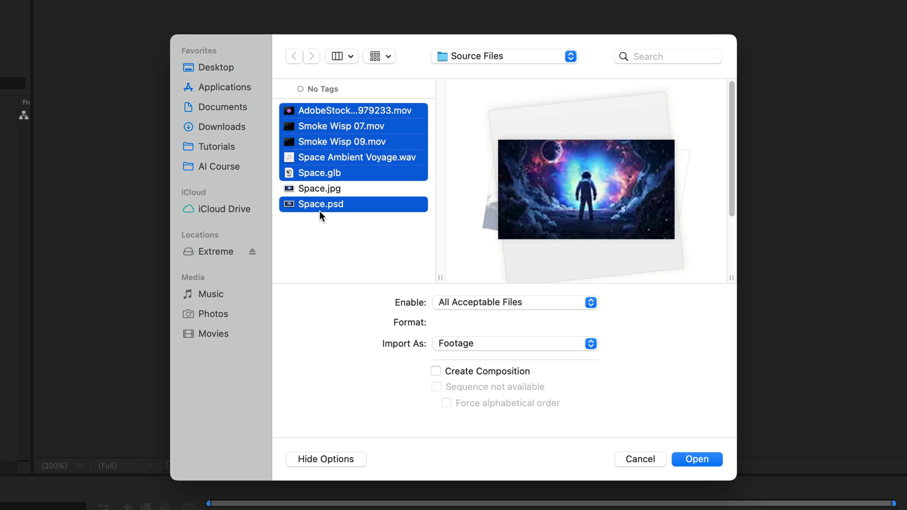
click(712, 458)
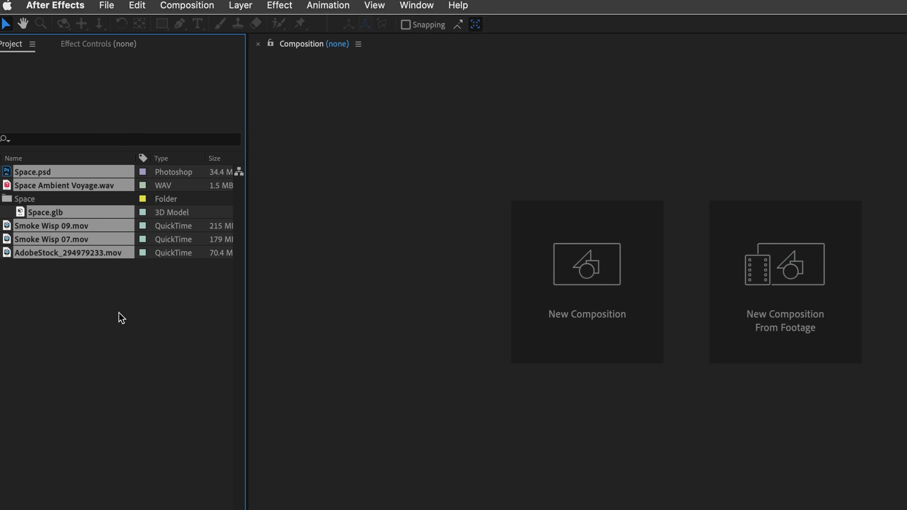
Step: Replace Space.psd with its Astronaut layer imported as Footage using Layer Size
click(43, 176)
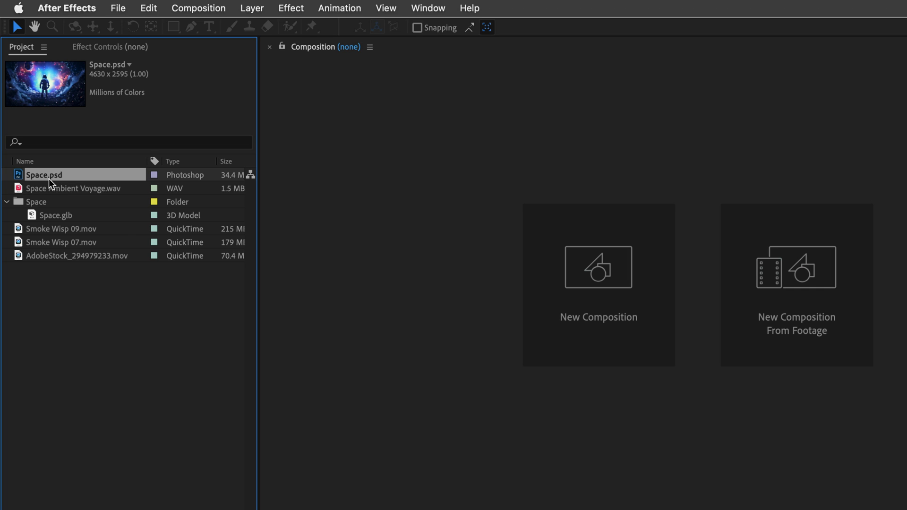
key(Delete)
double_click(86, 288)
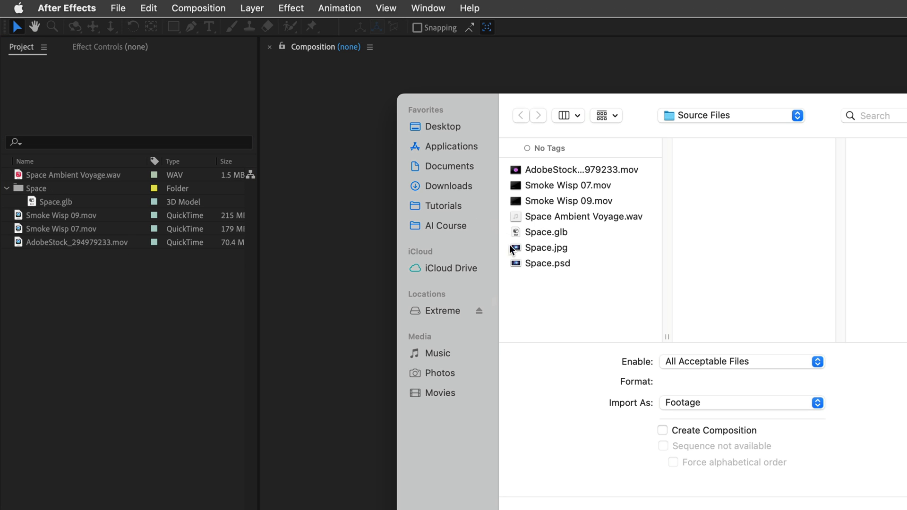
click(533, 263)
click(881, 503)
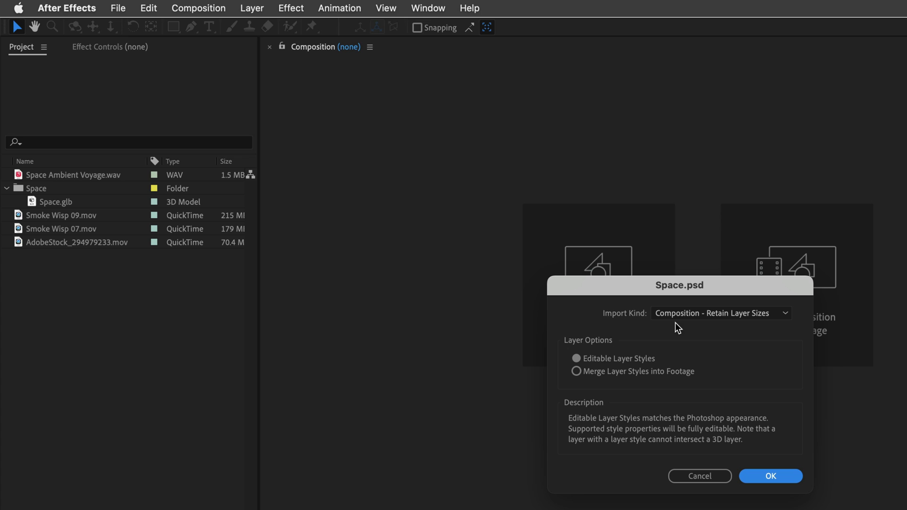
click(678, 313)
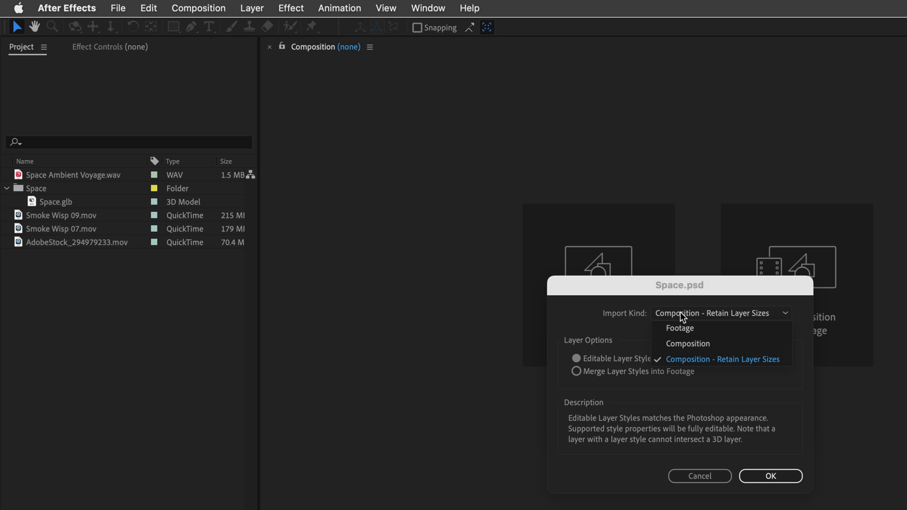
click(680, 329)
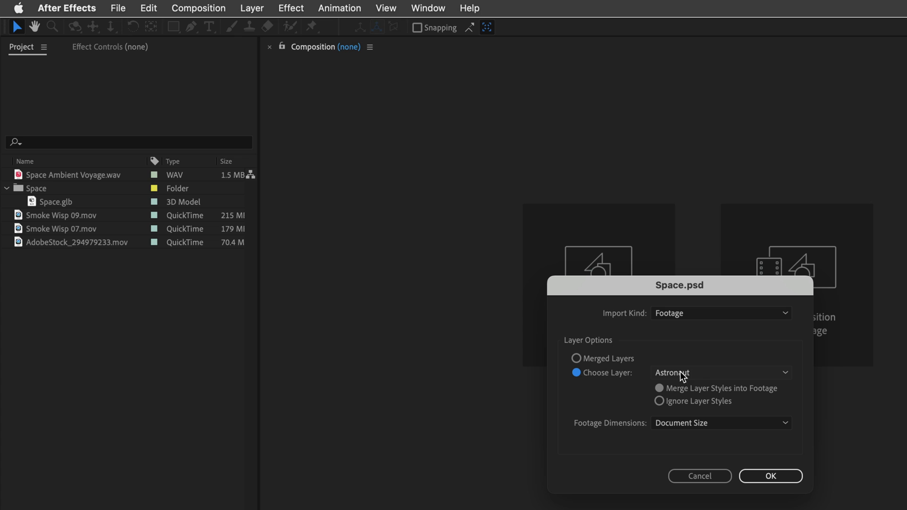
click(698, 424)
click(698, 437)
click(761, 474)
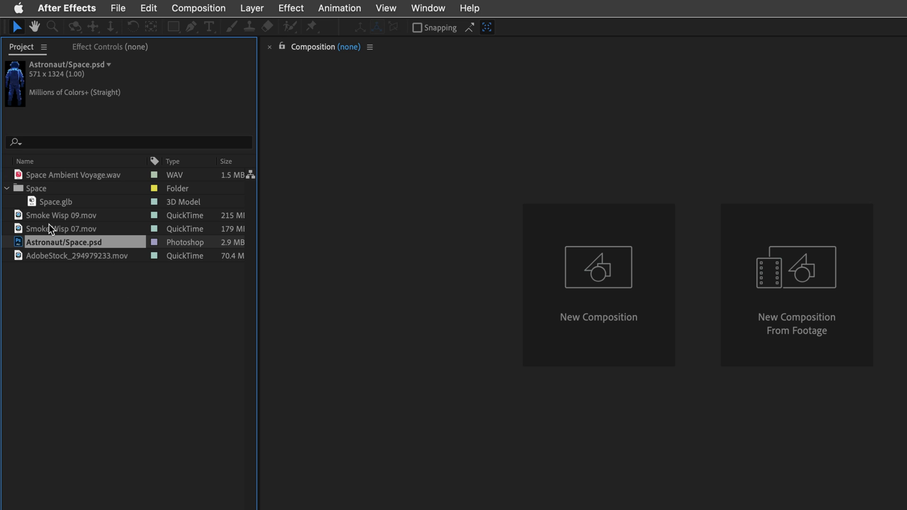
Step: Drop Space.glb into a new composition and fit the model to comp size
click(47, 203)
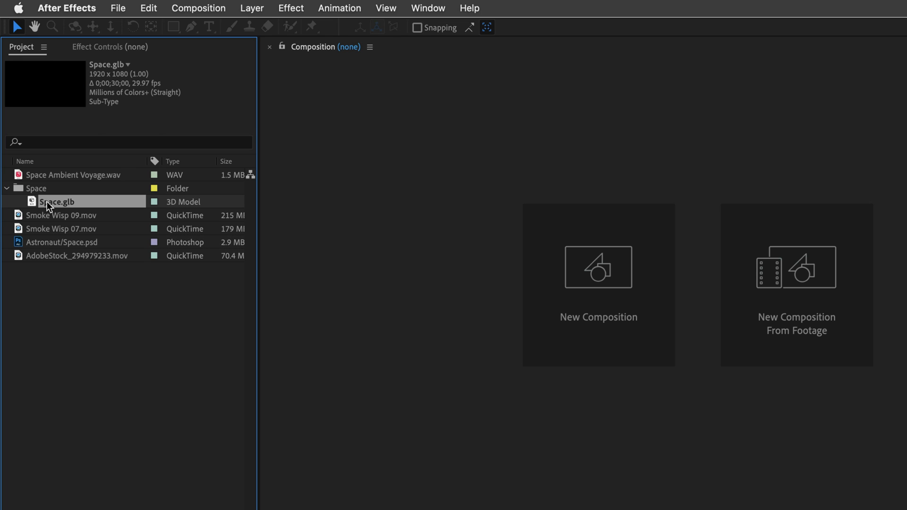
drag(47, 201, 465, 207)
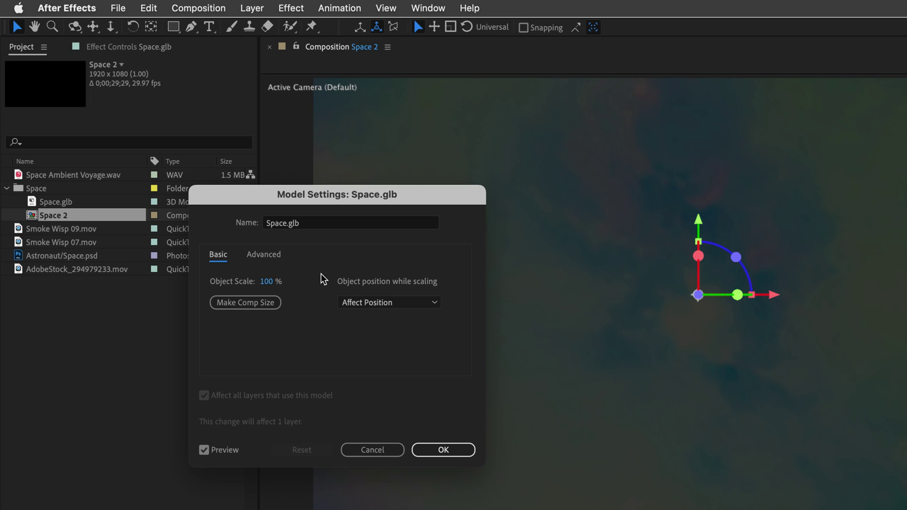
click(236, 302)
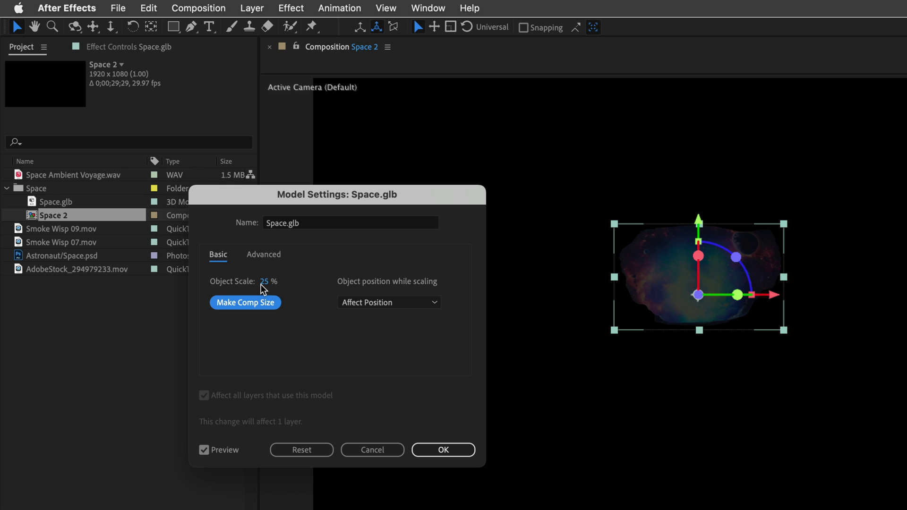
drag(262, 282, 283, 280)
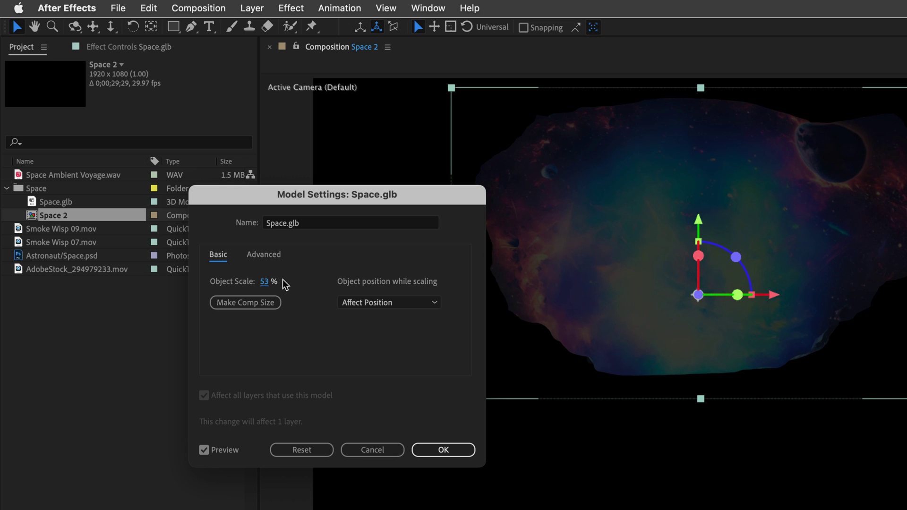
Step: Enable Flip Z Axis and set the model's Object Scale to 500
click(272, 257)
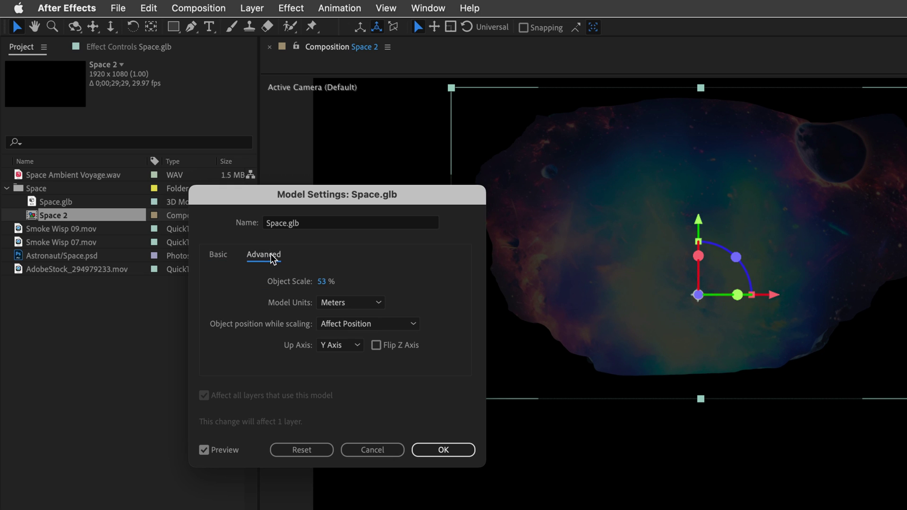
click(375, 345)
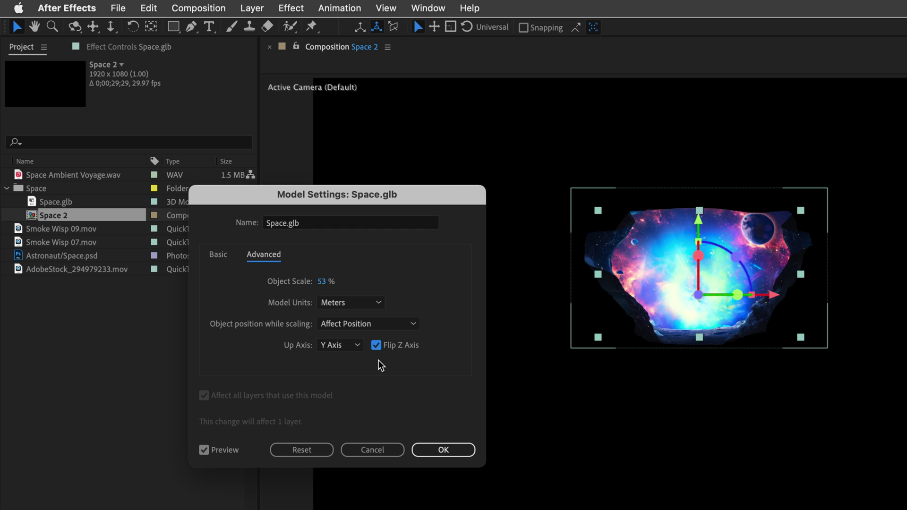
drag(320, 282, 528, 287)
click(324, 282)
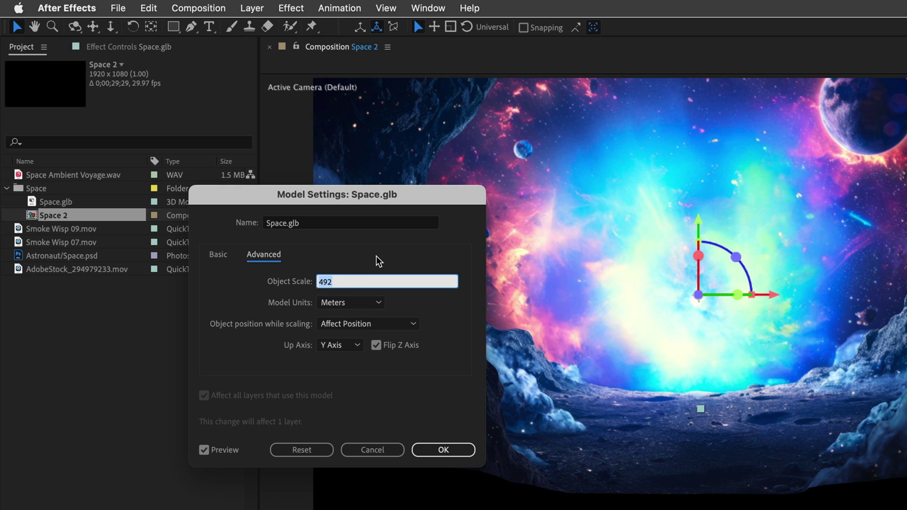
text(500)
click(453, 449)
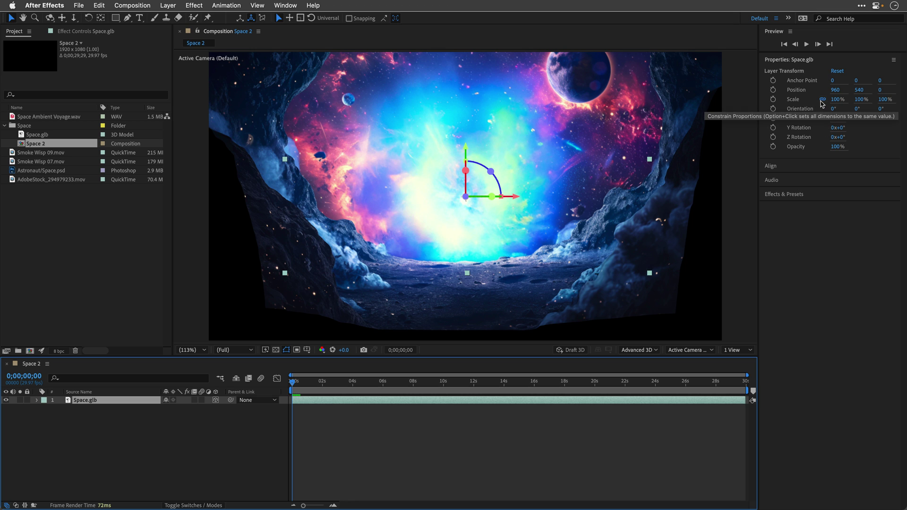
Step: Unlink scale and set horizontal scale to -100% to mirror the cave
click(822, 101)
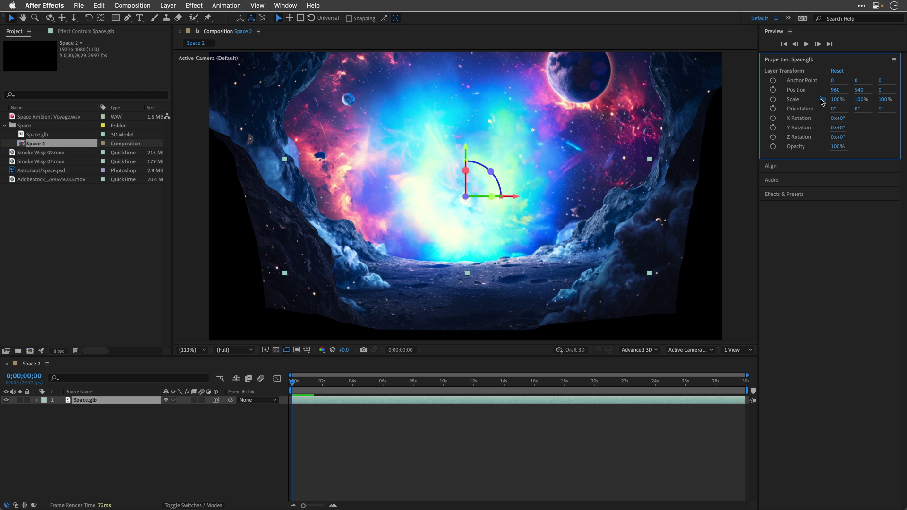
click(823, 101)
click(836, 100)
text(-100)
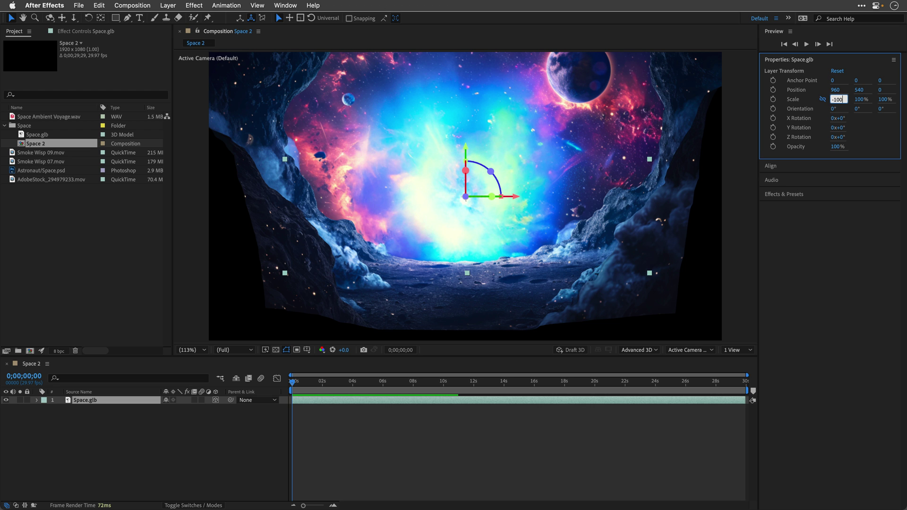
key(Return)
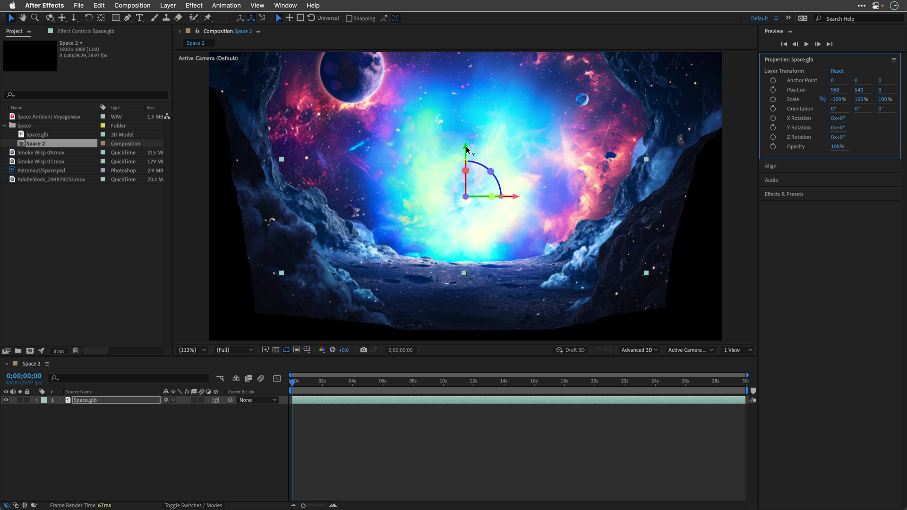
Step: Lower Space.glb to Position Y 744 and move Space 2 out of the Space folder
drag(466, 150, 465, 155)
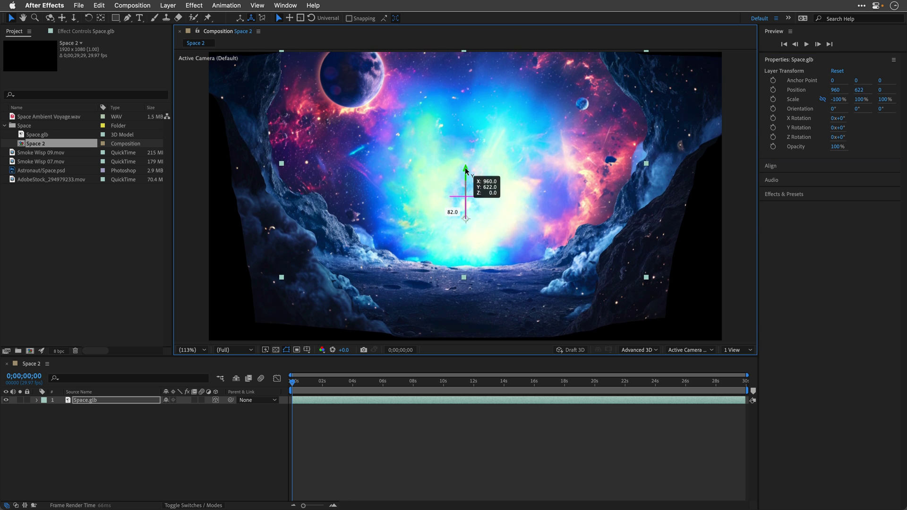
drag(466, 171, 465, 203)
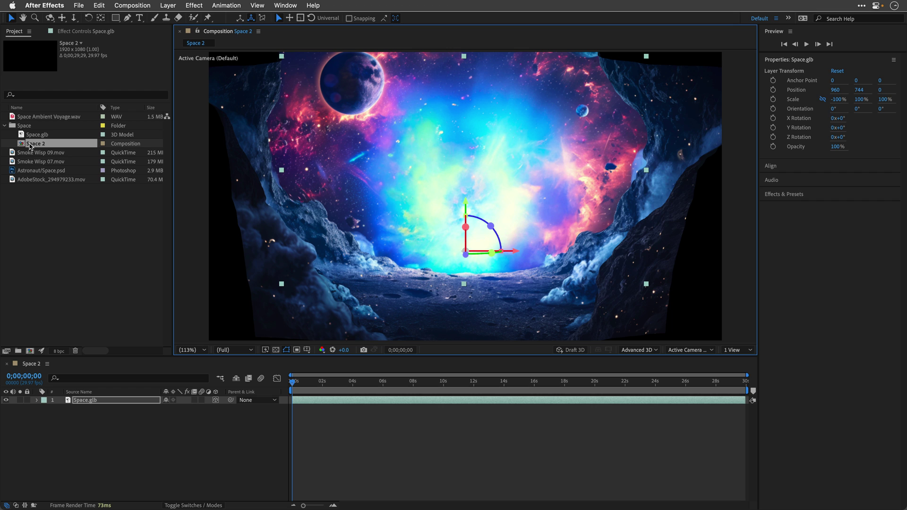
mouse_move(30, 144)
mouse_down()
mouse_move(80, 163)
mouse_move(62, 208)
mouse_move(49, 215)
mouse_move(34, 155)
mouse_up()
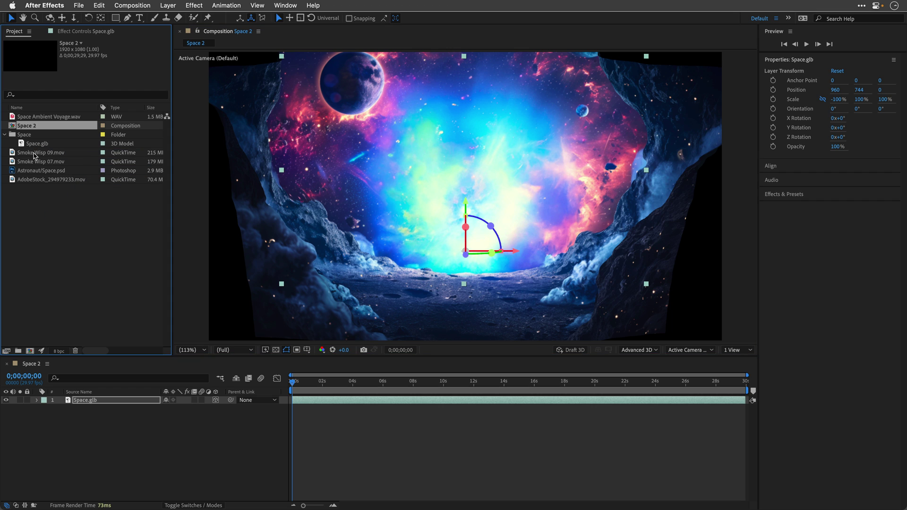
Step: Rename the Space 2 composition to 'Spaceman'
click(6, 135)
key(Return)
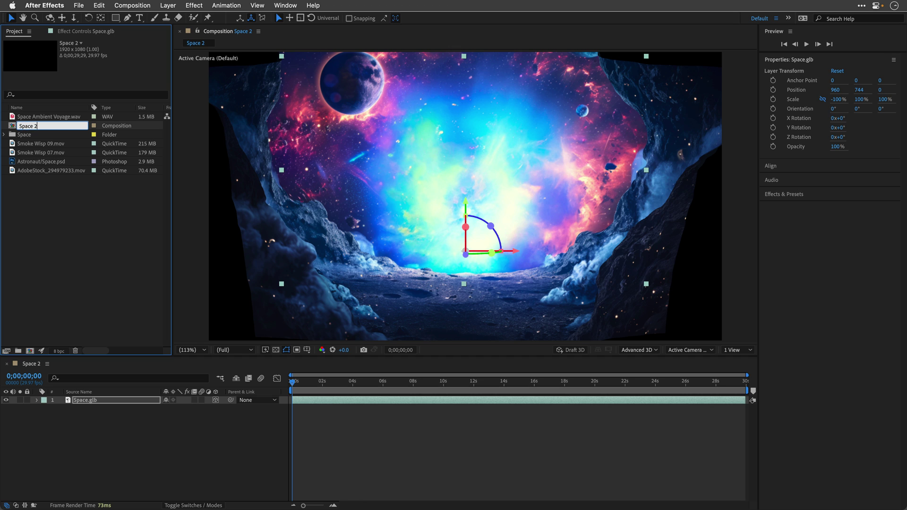
text(Spaceman)
key(Return)
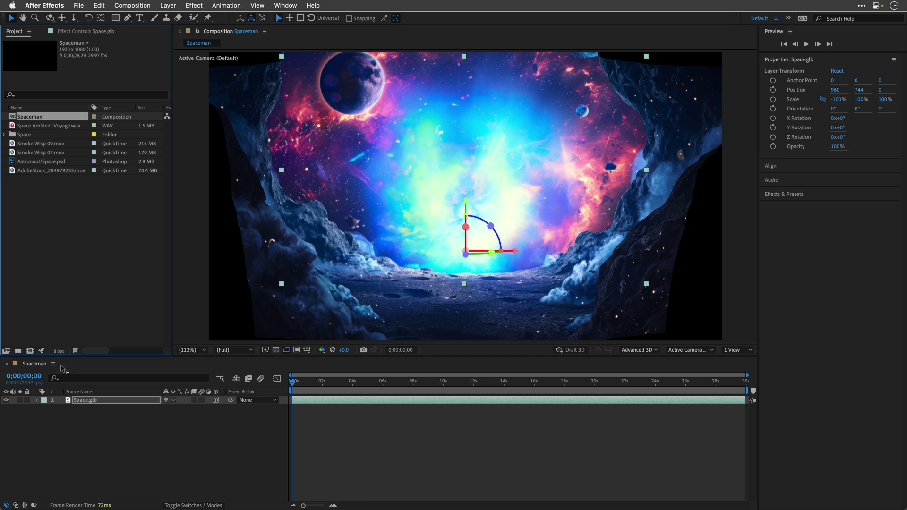
Step: Set the composition frame rate to 25 fps and its duration to 8 seconds
click(42, 364)
click(126, 6)
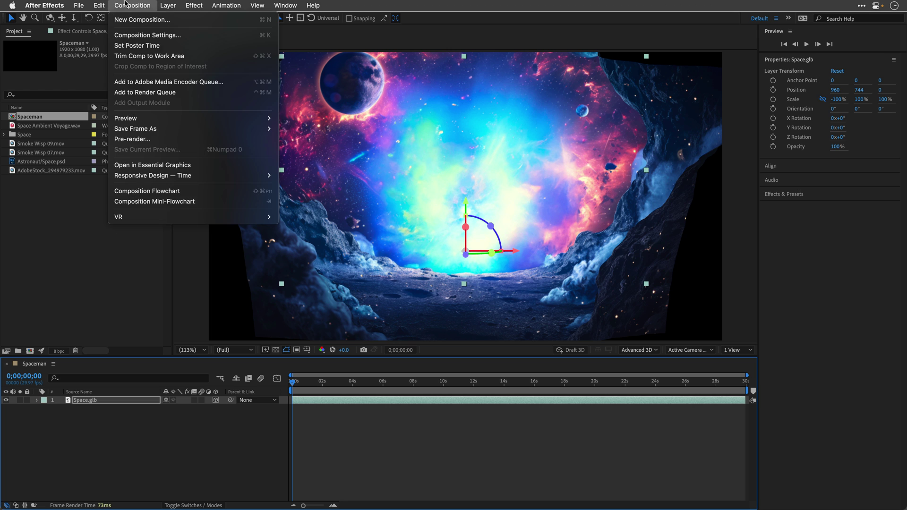
click(127, 36)
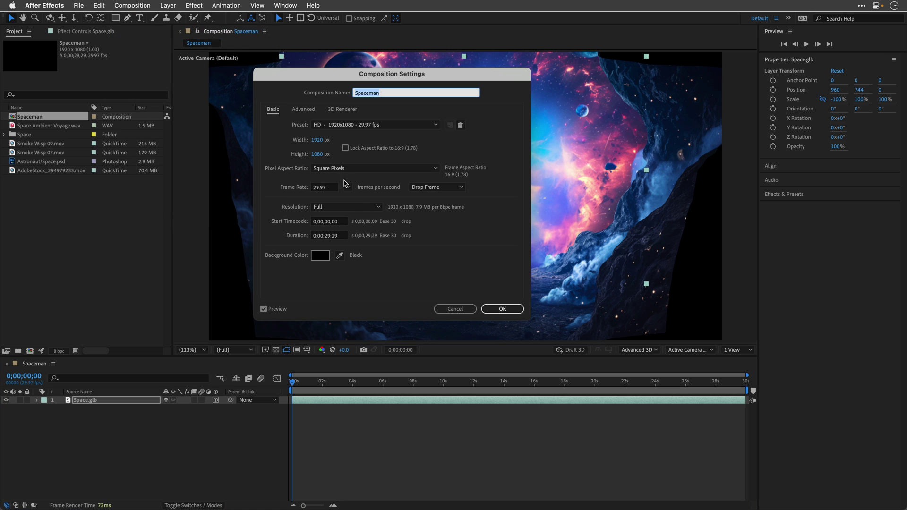
click(348, 187)
click(358, 248)
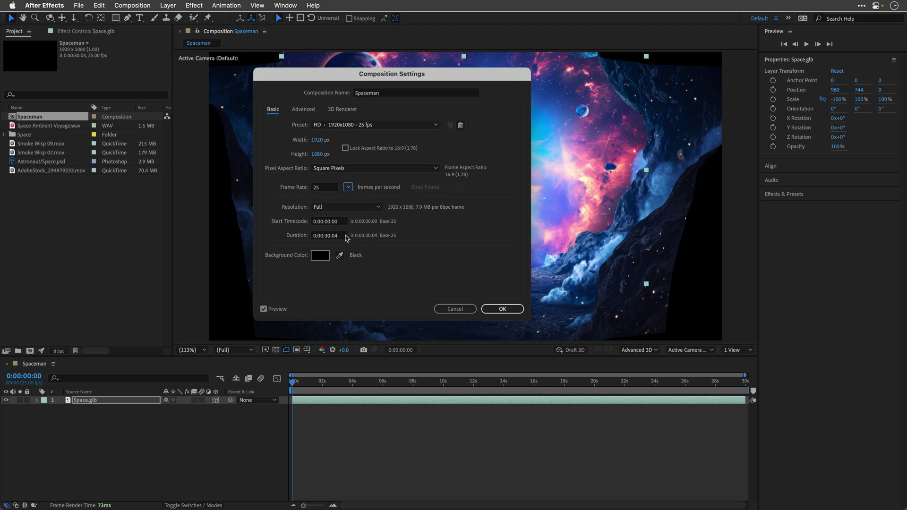
click(343, 236)
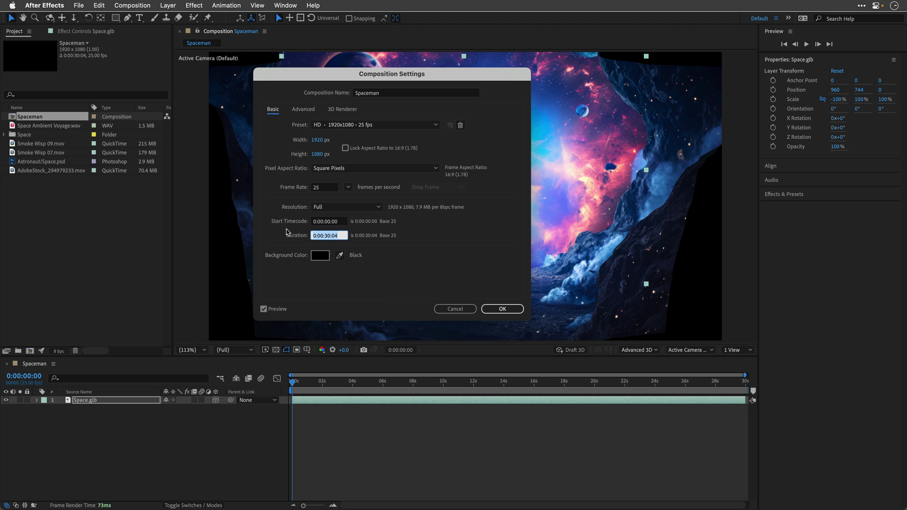
text(8)
click(512, 310)
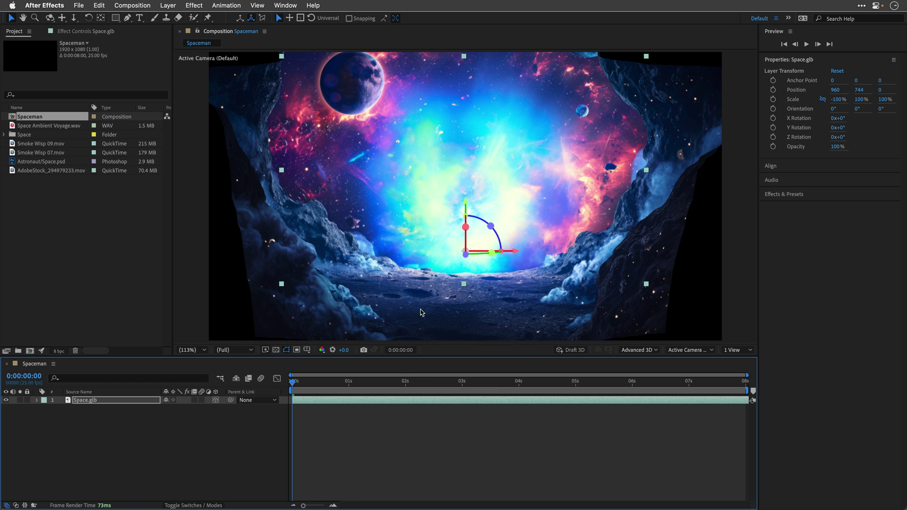
Step: Orbit the view to inspect the scene's depth, then undo back to the default view
key(c)
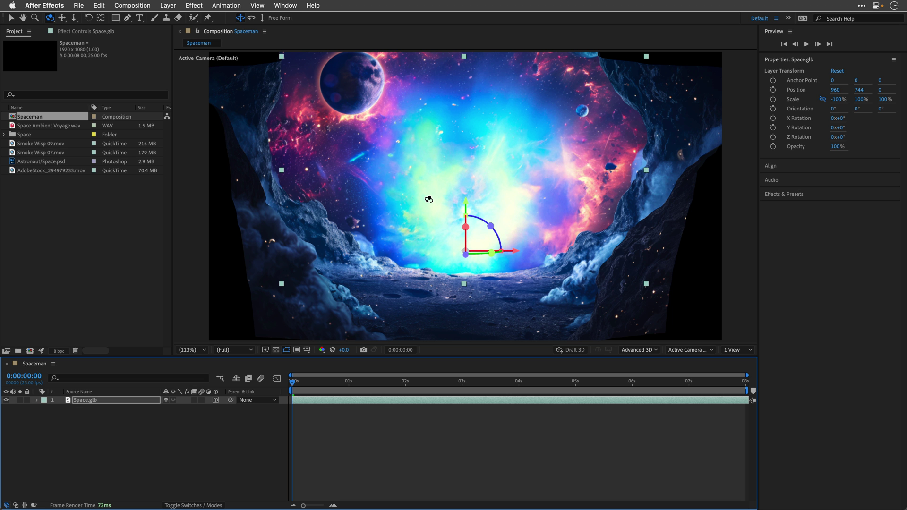
mouse_move(429, 200)
mouse_down()
mouse_move(440, 195)
mouse_move(421, 198)
mouse_move(425, 207)
mouse_up()
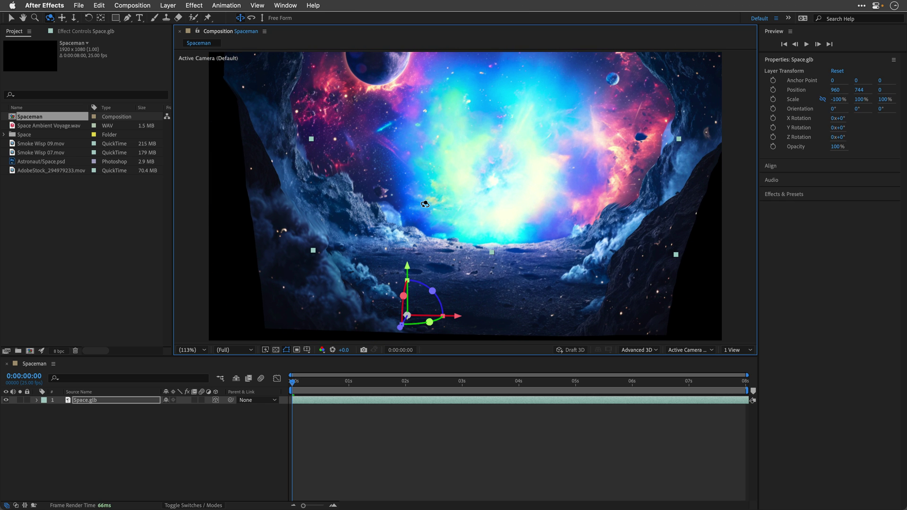
key(super+z)
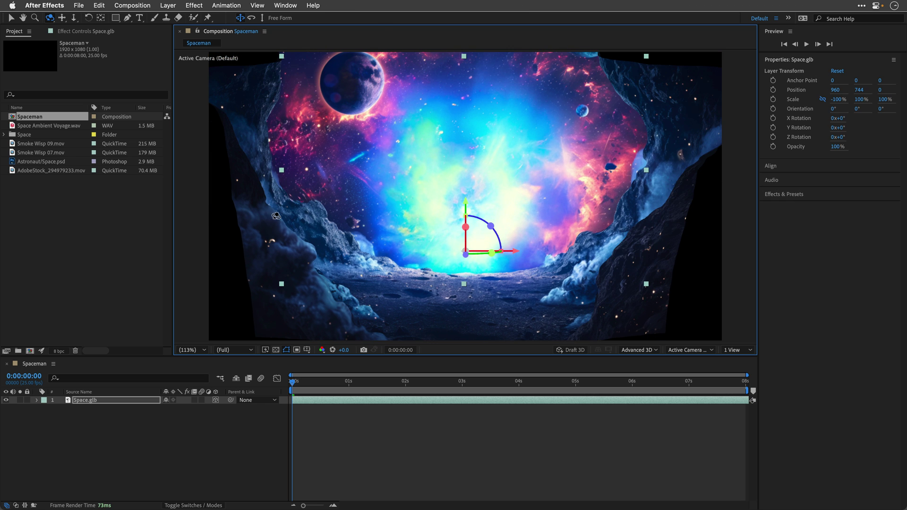
Step: Add a new 50mm camera layer named Camera 1 with default settings
click(166, 6)
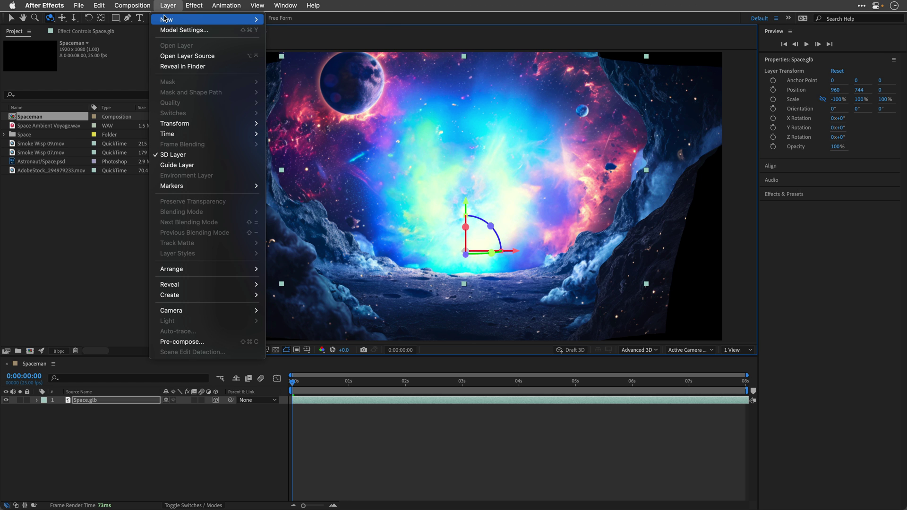
mouse_move(166, 20)
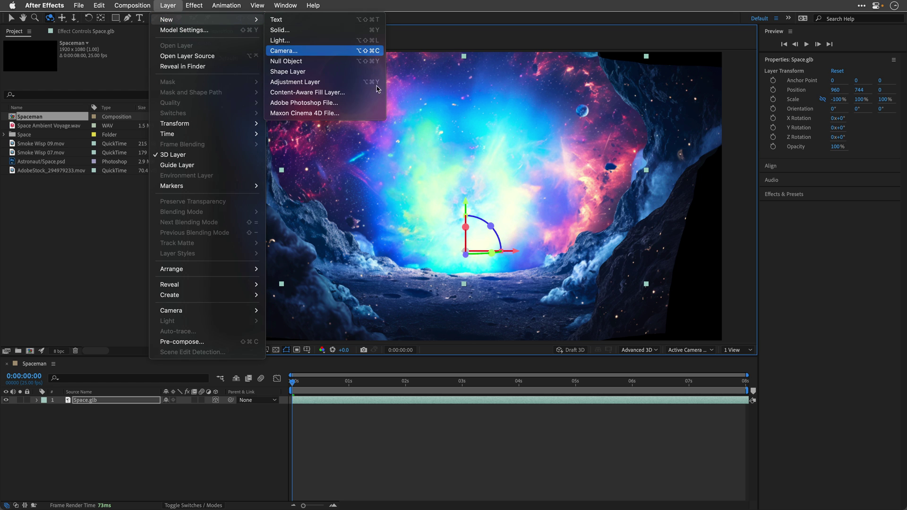
click(288, 51)
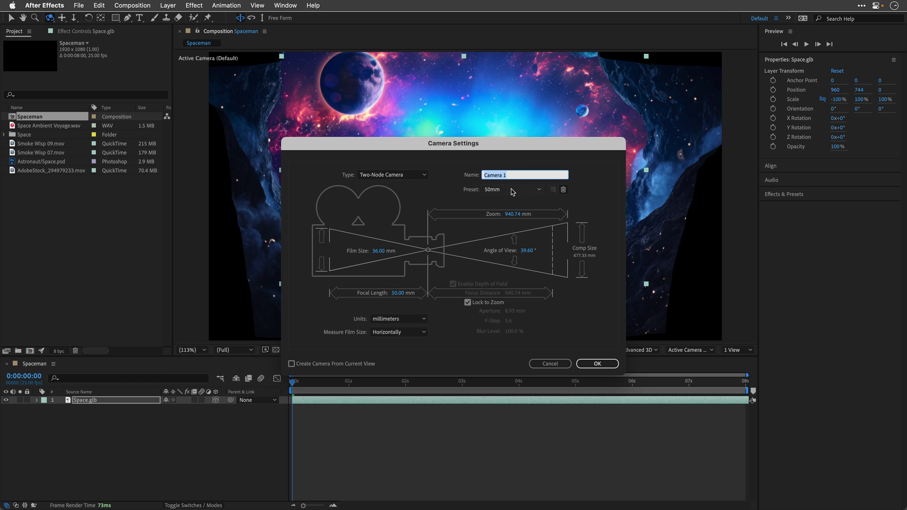
click(596, 363)
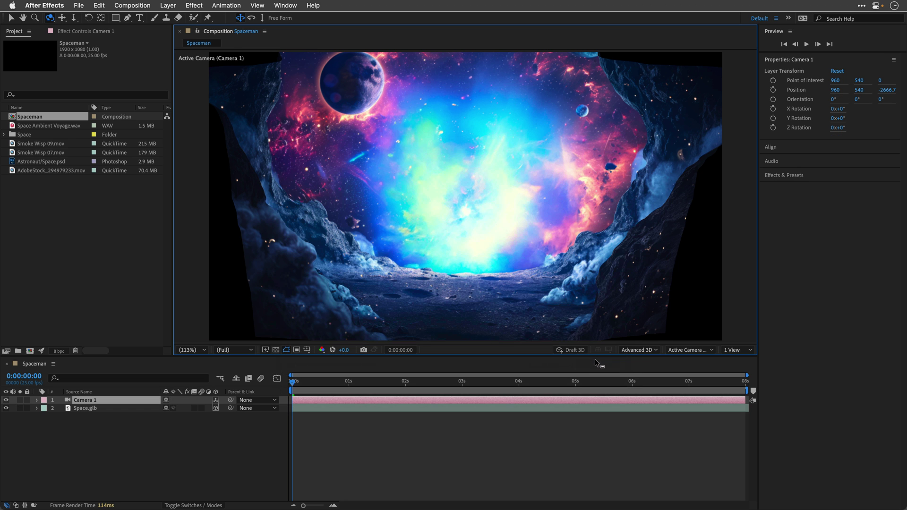
Step: Turn on Draft 3D and dolly Camera 1 to its starting distance from the nebula
click(572, 349)
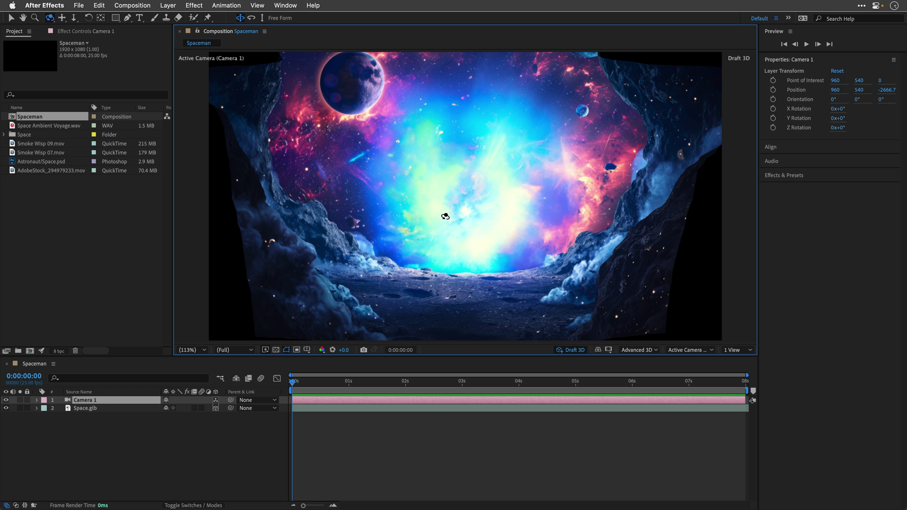
key(c)
key(c)
drag(470, 277, 492, 203)
drag(452, 95, 466, 69)
drag(393, 116, 404, 97)
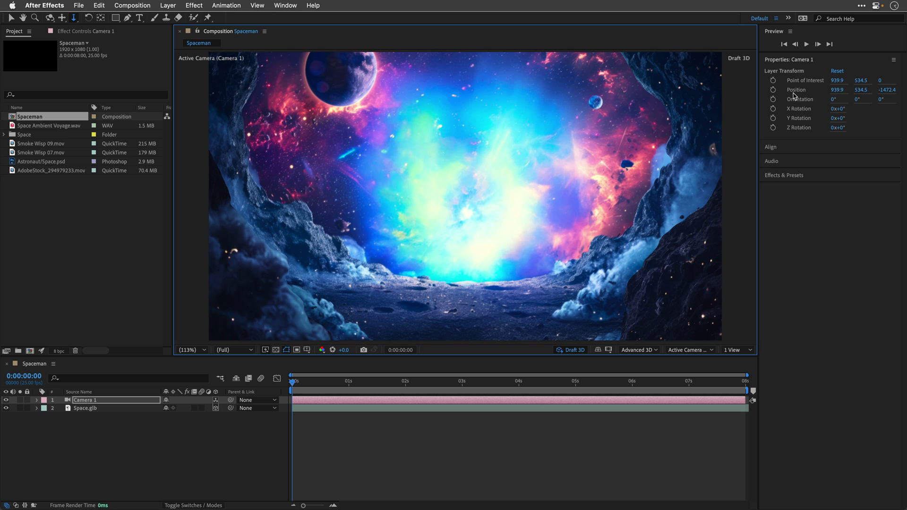
Step: Keyframe Point of Interest and Position at 0s, then dolly the camera in at 7:24
click(772, 80)
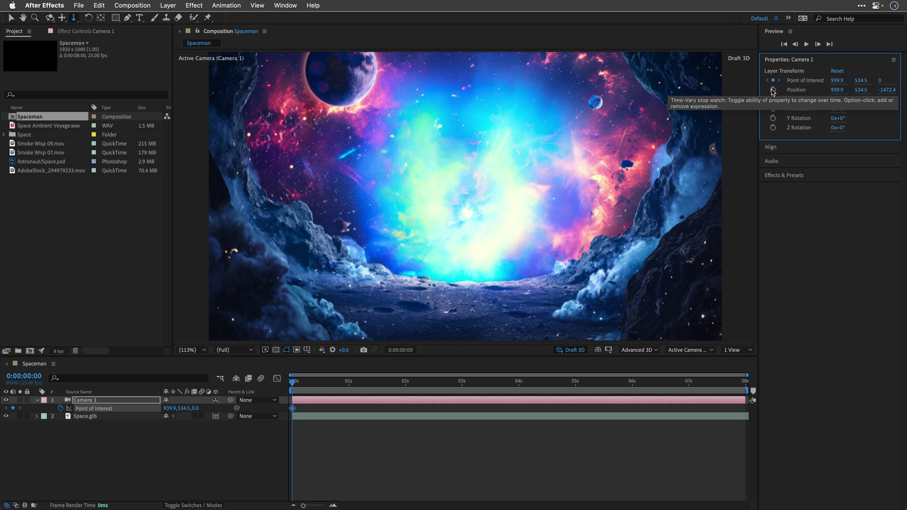
click(773, 90)
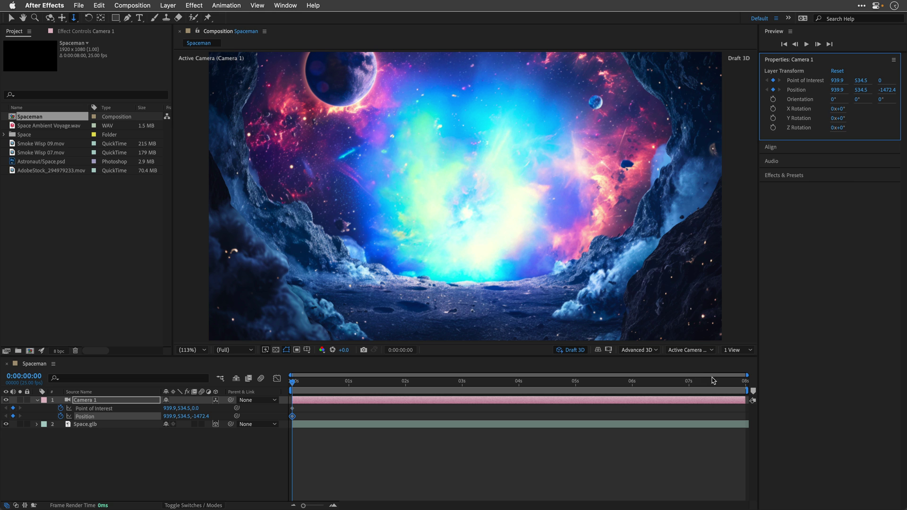
click(744, 382)
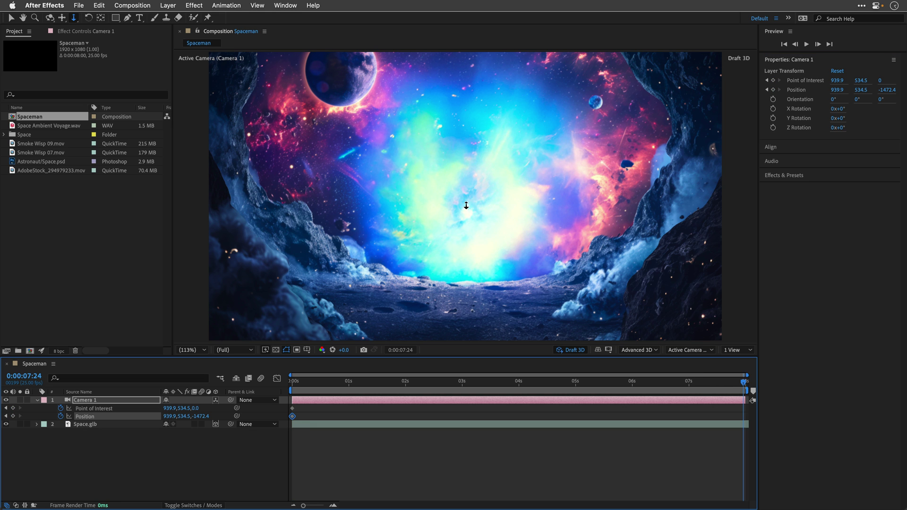
drag(444, 193, 510, 132)
drag(450, 201, 495, 135)
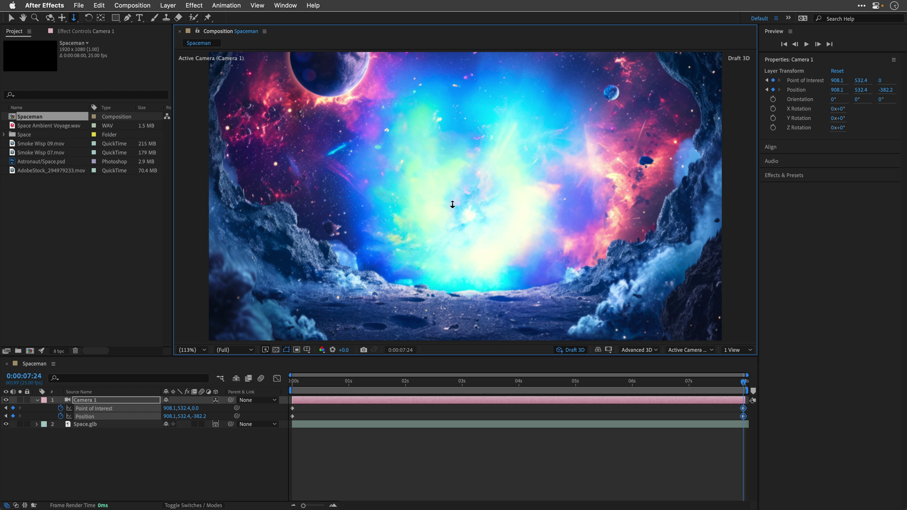
Step: Try orbiting Camera 1, undo the orbit, and scrub the playhead back to the start
key(c)
drag(452, 206, 468, 206)
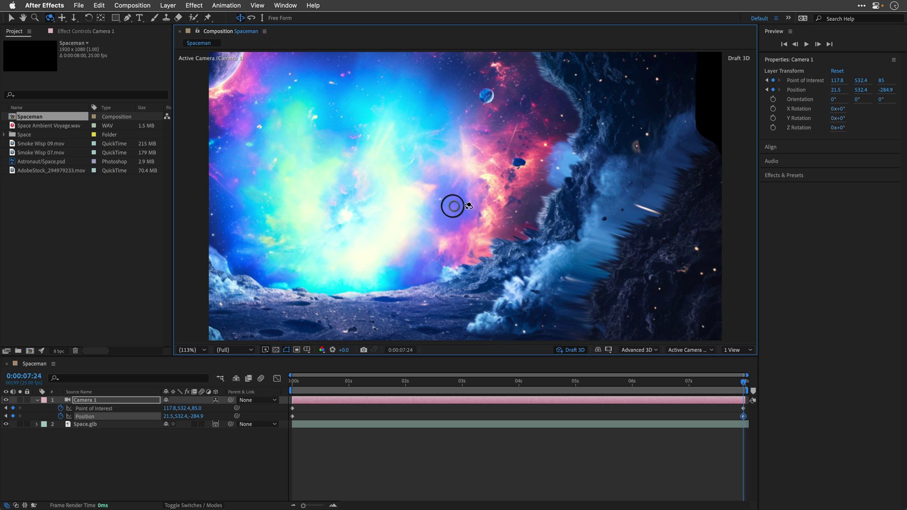
drag(468, 205, 468, 205)
key(super+z)
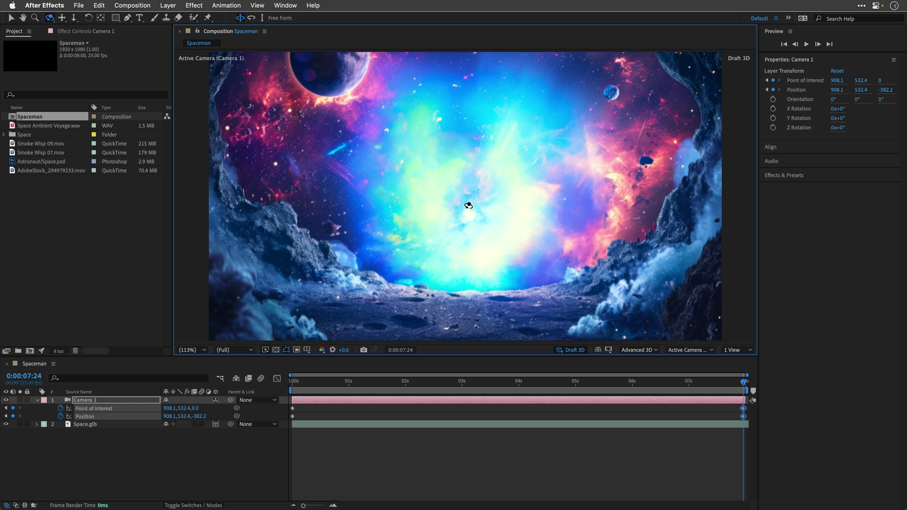
drag(292, 382, 208, 374)
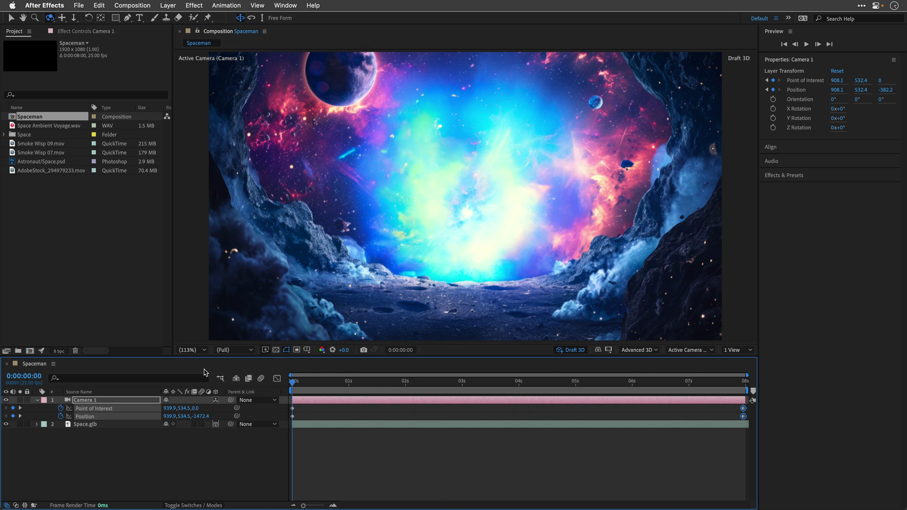
Step: Apply Easy Ease (F9) to Camera 1's Point of Interest and Position keyframes and preview
click(79, 438)
click(85, 409)
shift+click(84, 417)
key(F9)
key(space)
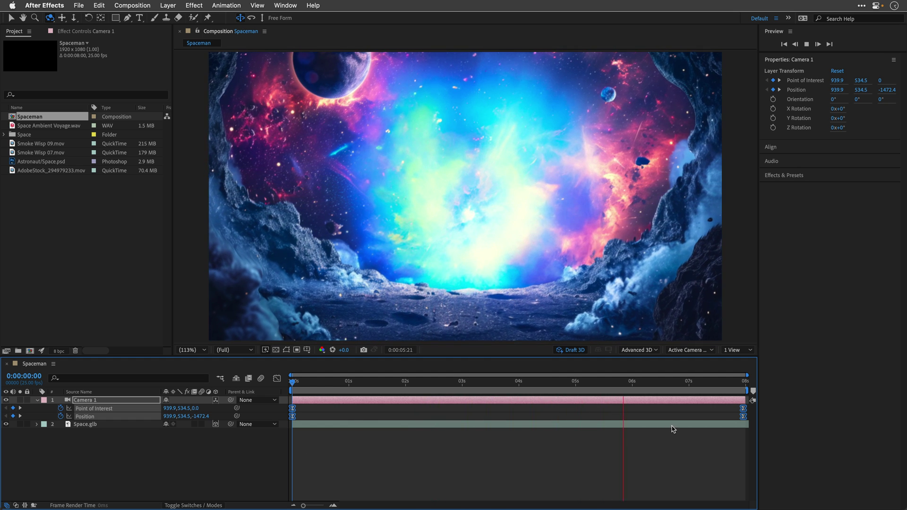
key(space)
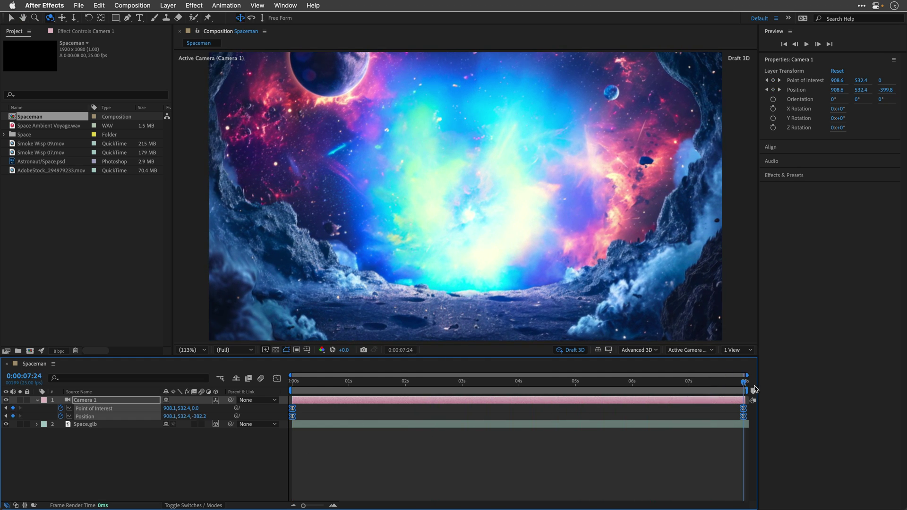
Step: Pan Camera 1 upward so the ending keyframe sits at Position 908.1, 348, -382.2
click(63, 18)
drag(439, 156, 436, 207)
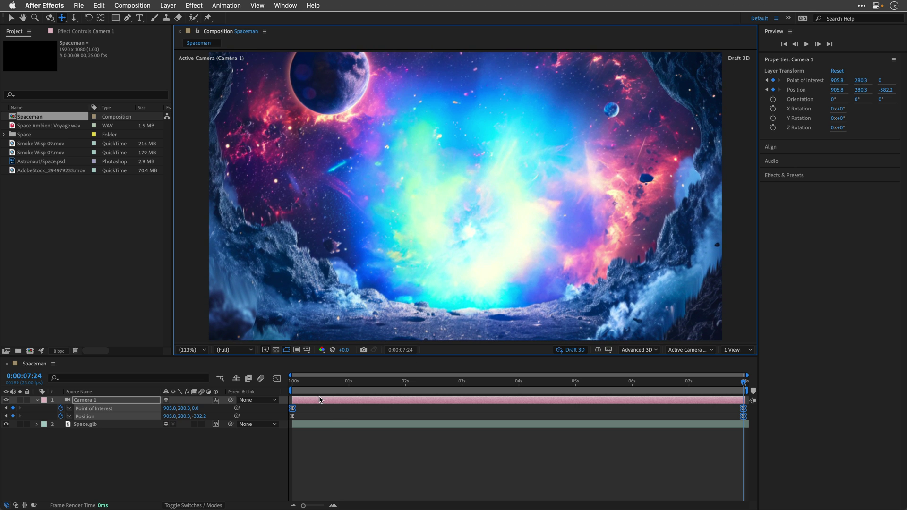
key(Home)
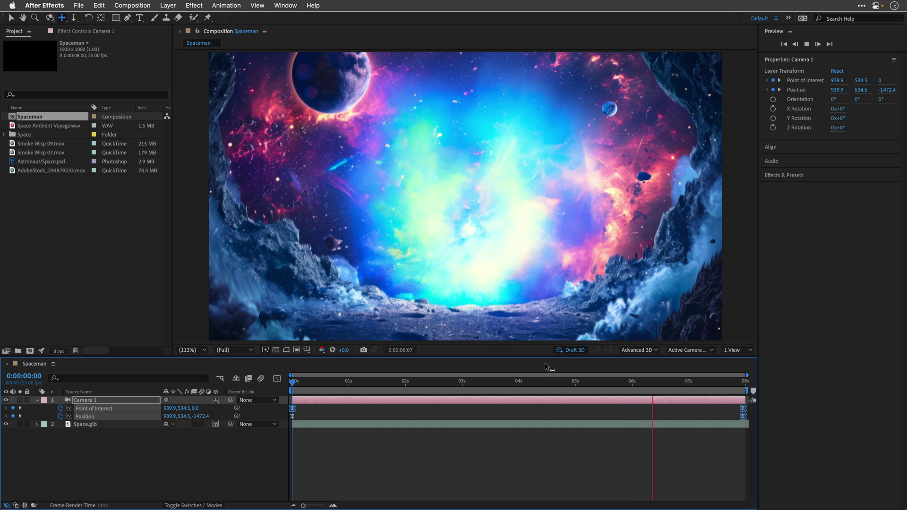
key(space)
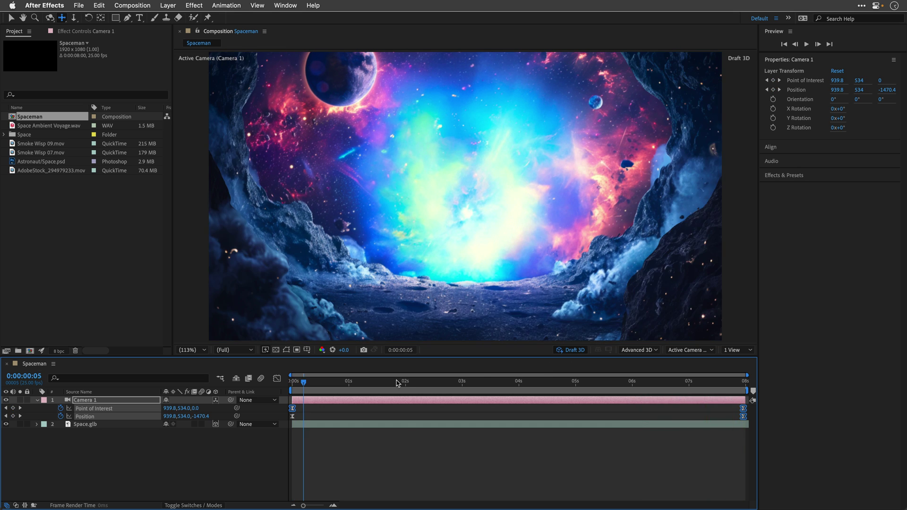
key(End)
drag(415, 194, 413, 180)
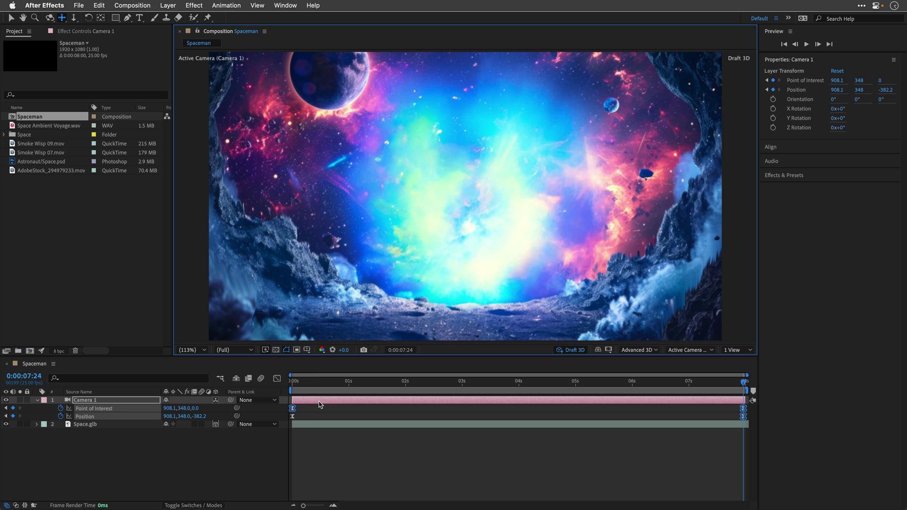
click(296, 382)
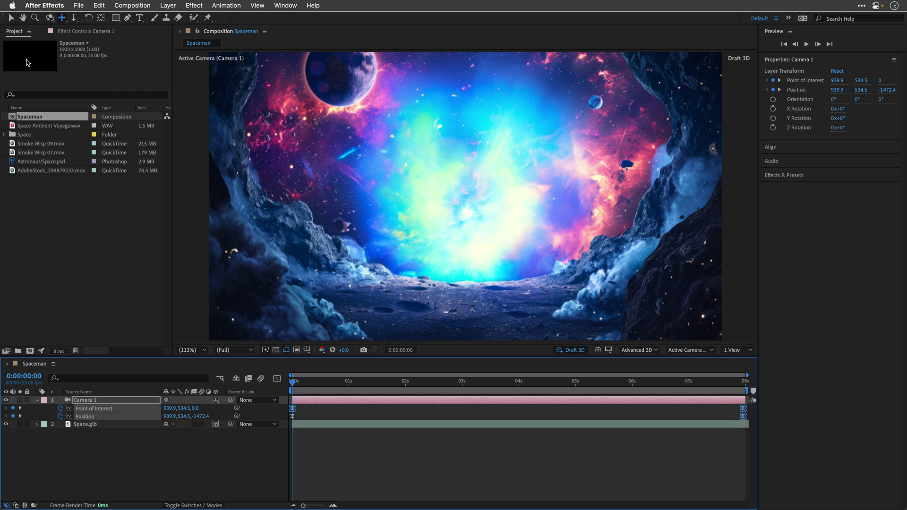
Step: Add the Astronaut layer to the comp as 3D and set its Z position to 7000
click(11, 19)
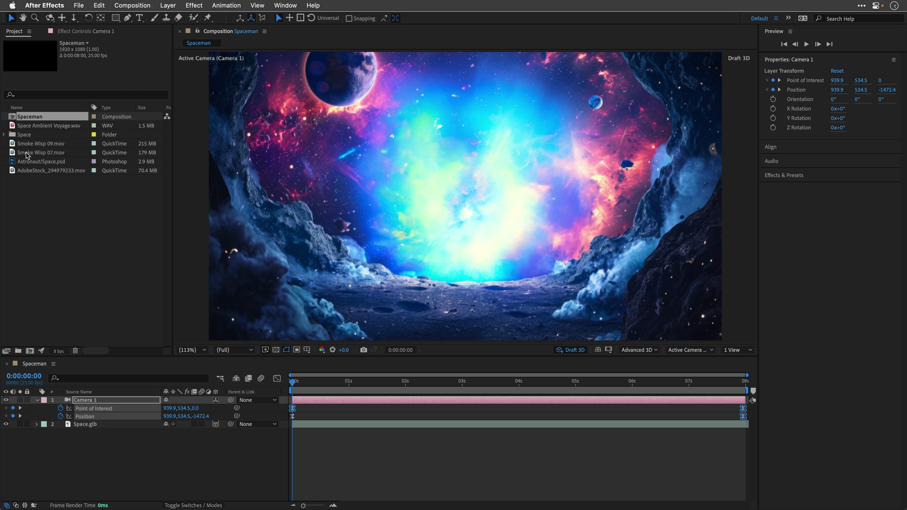
drag(30, 163, 85, 421)
click(37, 400)
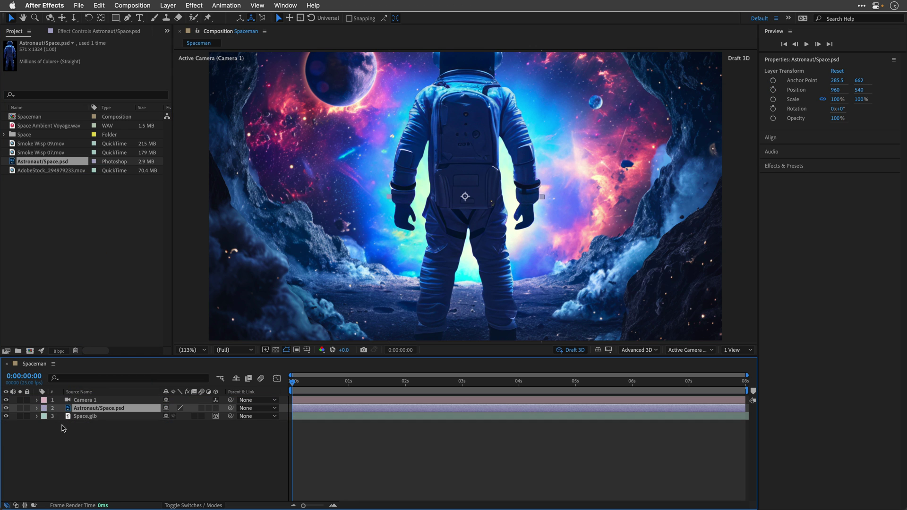
click(216, 408)
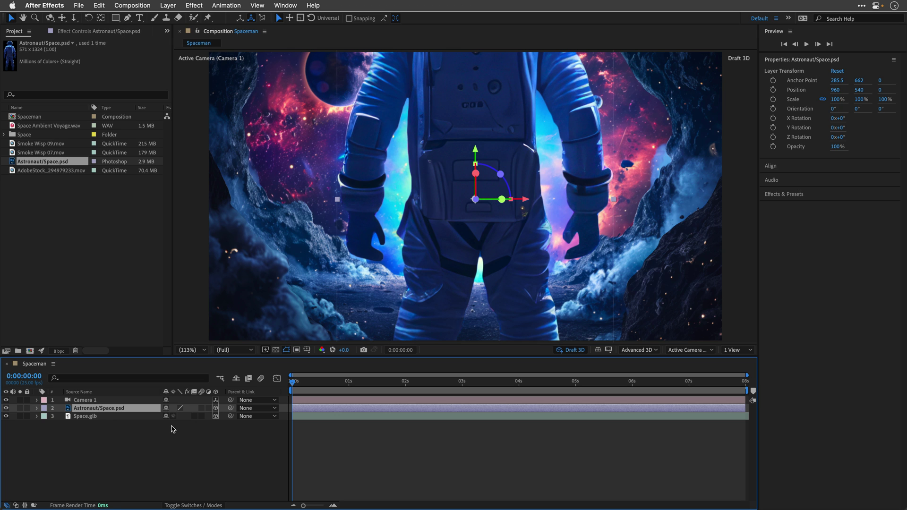
key(p)
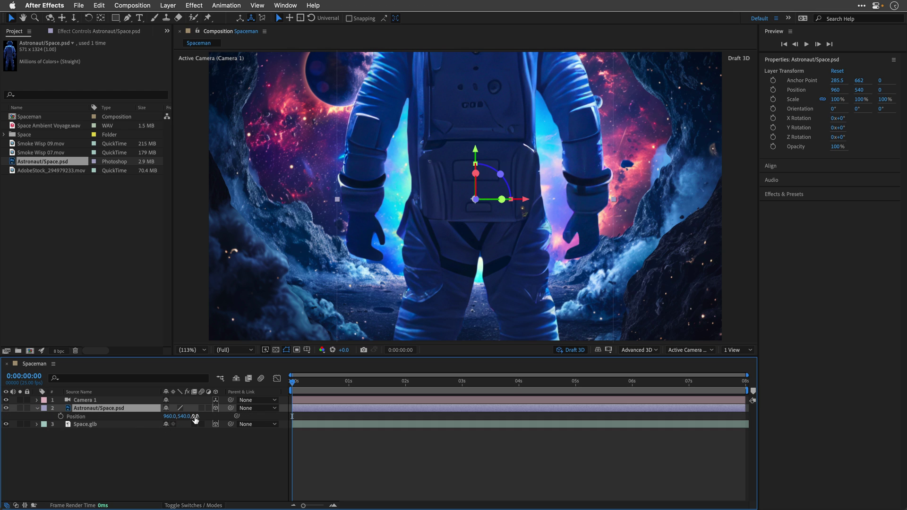
drag(195, 416, 401, 395)
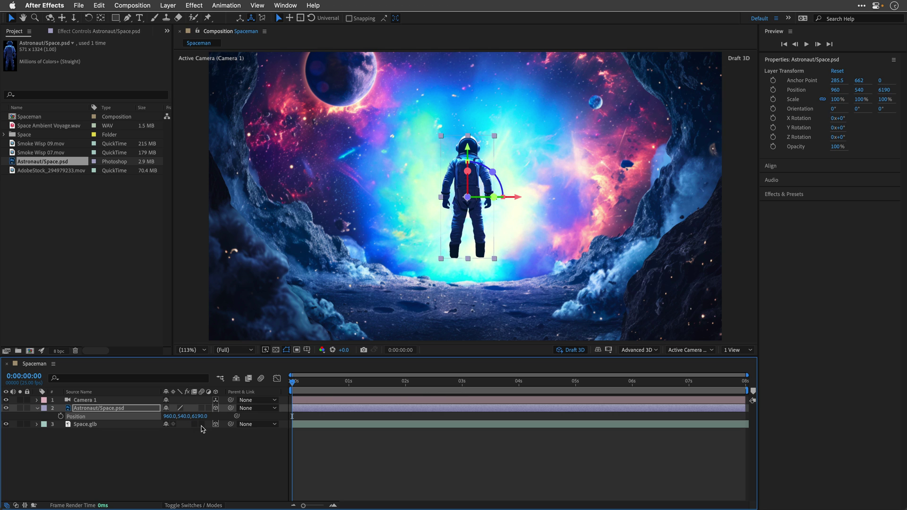
click(204, 416)
text(7000)
key(Return)
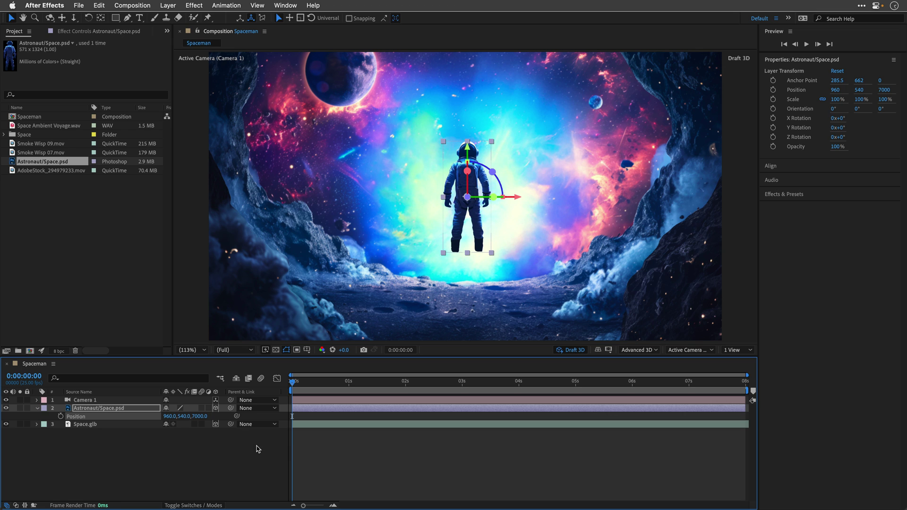
Step: Scale the astronaut to 125% and lower it to Y 1245.3 onto the cave floor
drag(837, 100, 849, 100)
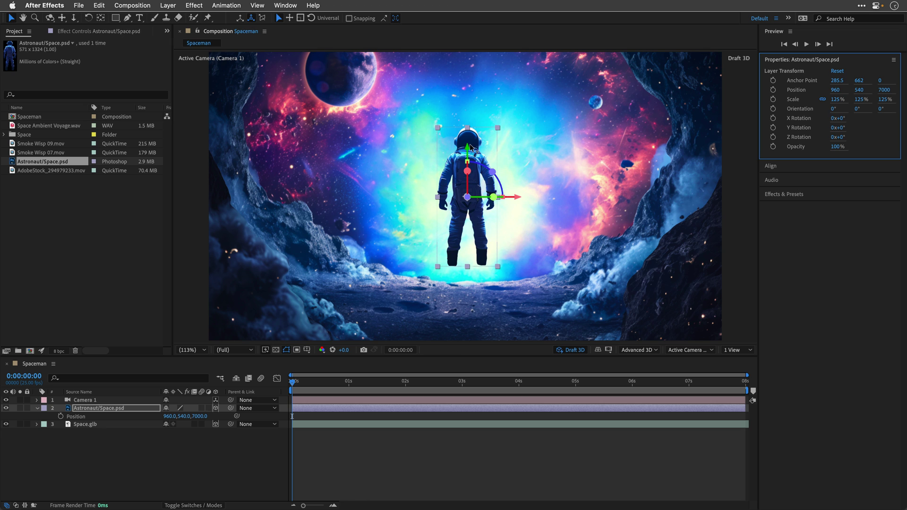
drag(466, 146, 463, 204)
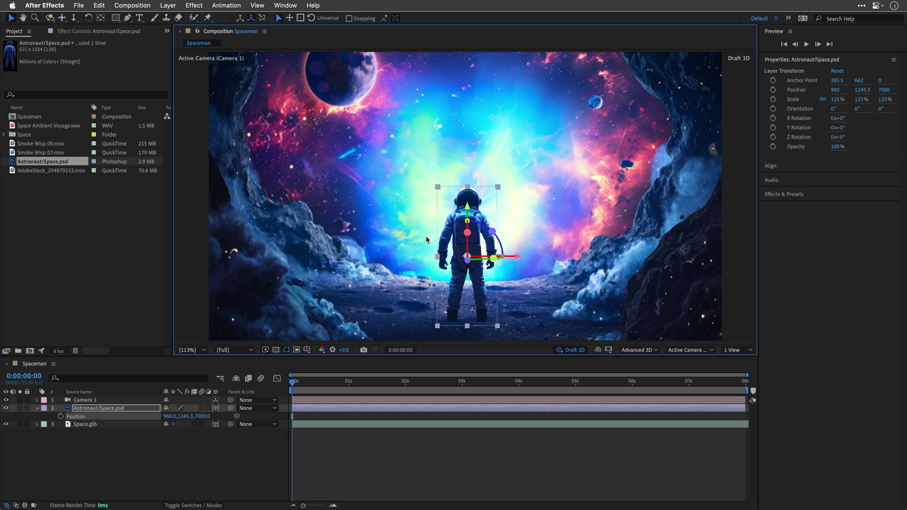
key(c)
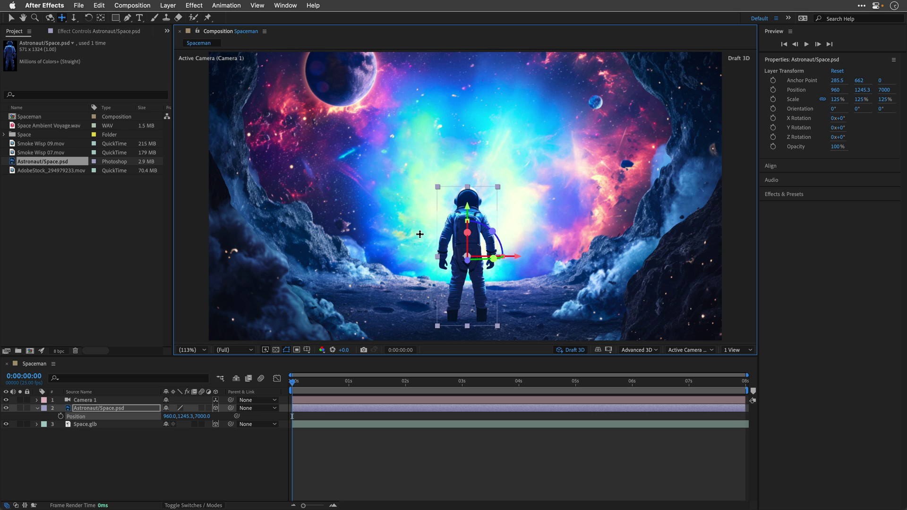
key(c)
key(c)
drag(414, 233, 407, 233)
Step: Add the orb clip as a 3D layer positioned at depth 10000
drag(59, 171, 116, 409)
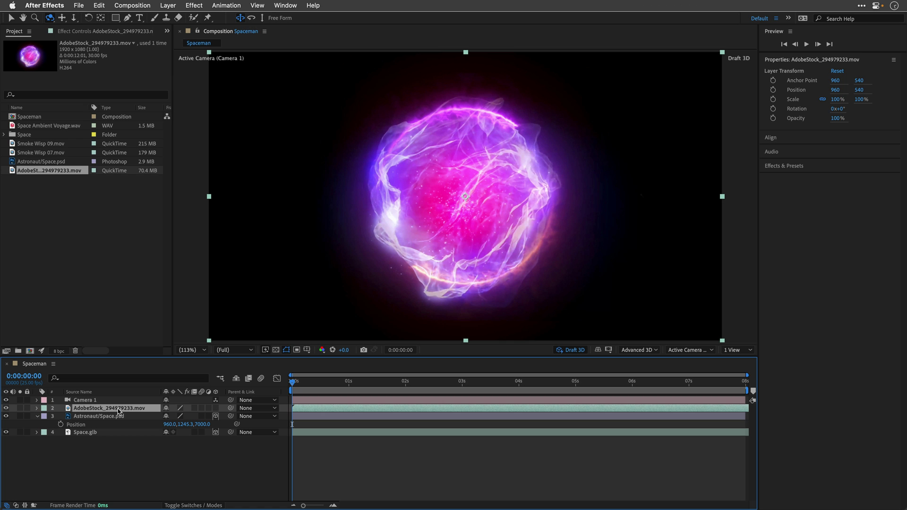
click(216, 408)
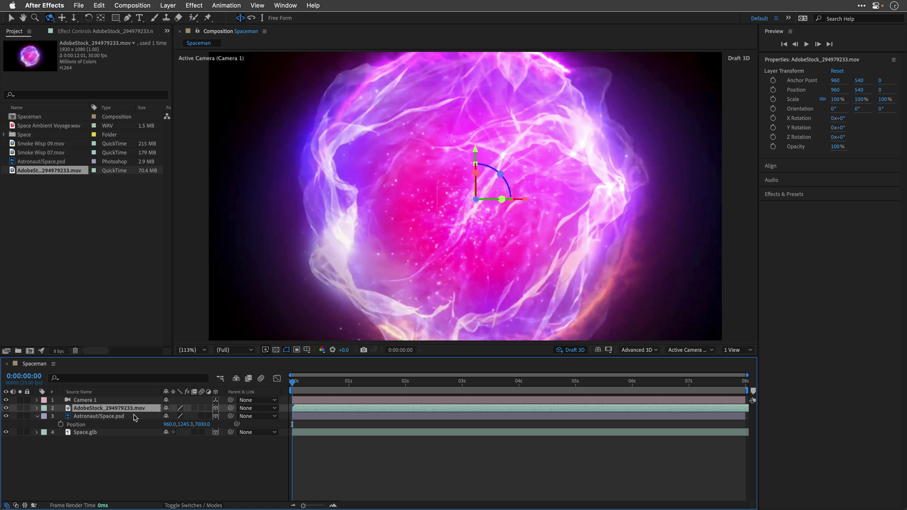
key(p)
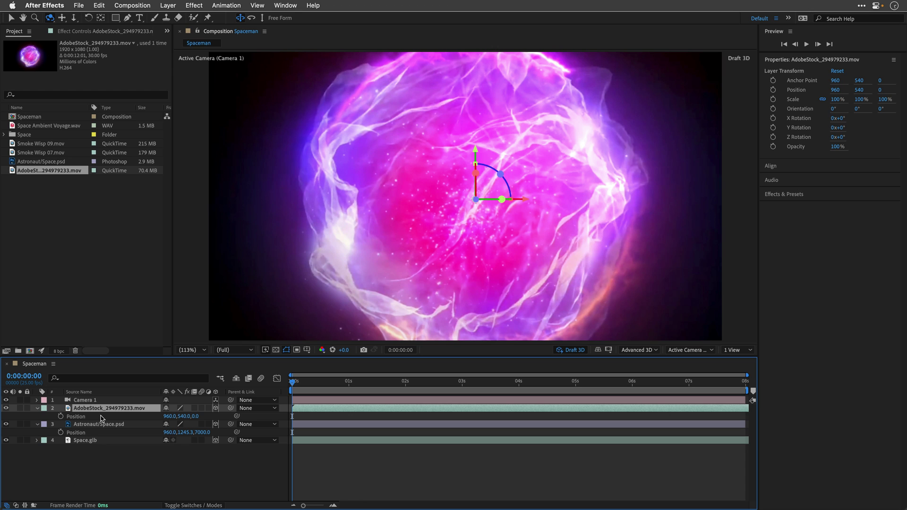
click(196, 416)
key(Return)
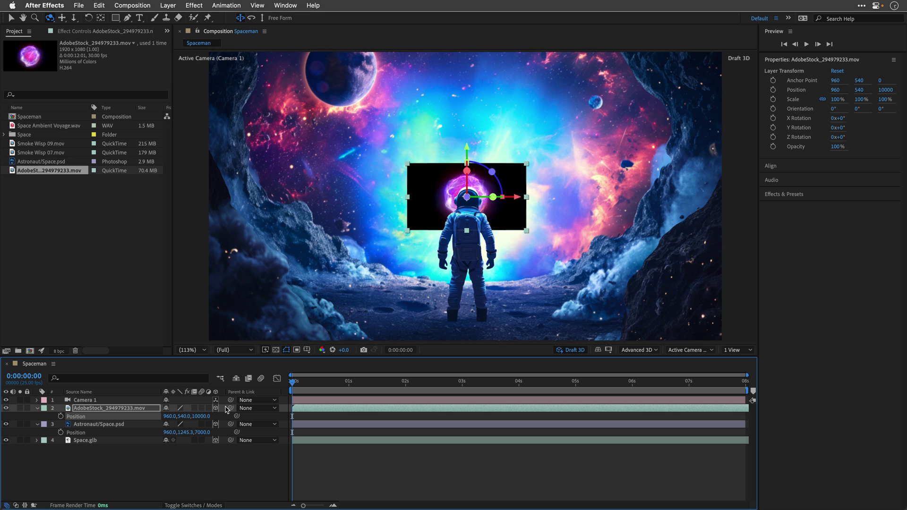
Step: Scale the orb layer to 400%
key(shift+s)
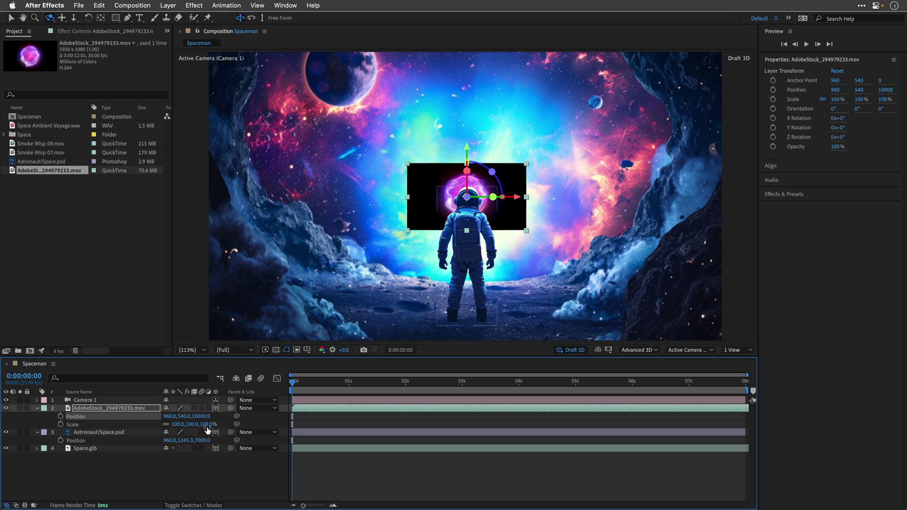
click(177, 424)
text(400)
key(Return)
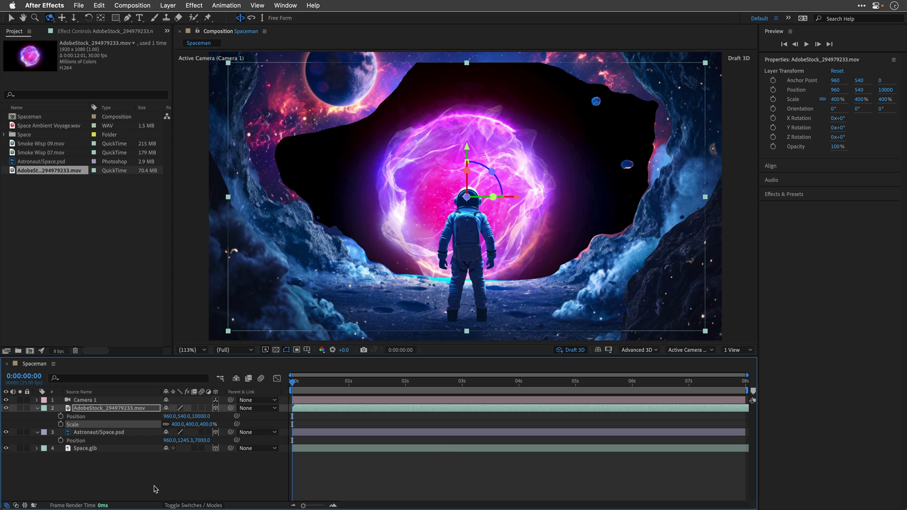
click(15, 505)
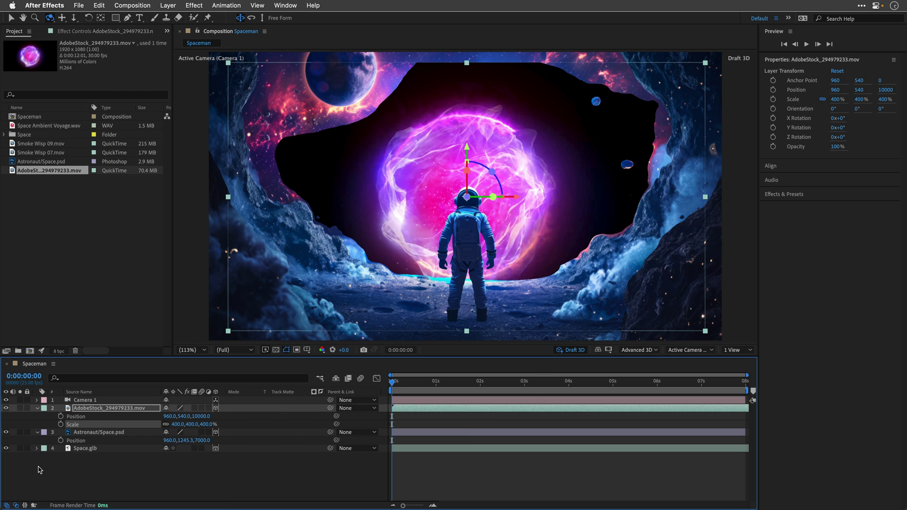
click(16, 505)
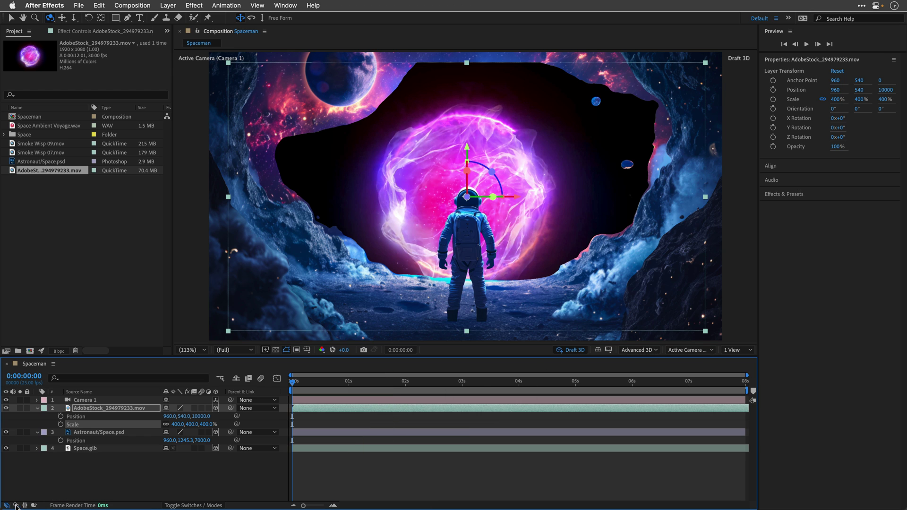
Step: Apply the Alpha From Lightness (Unmult) preset to the orb clip via an 'unmu' search
click(782, 196)
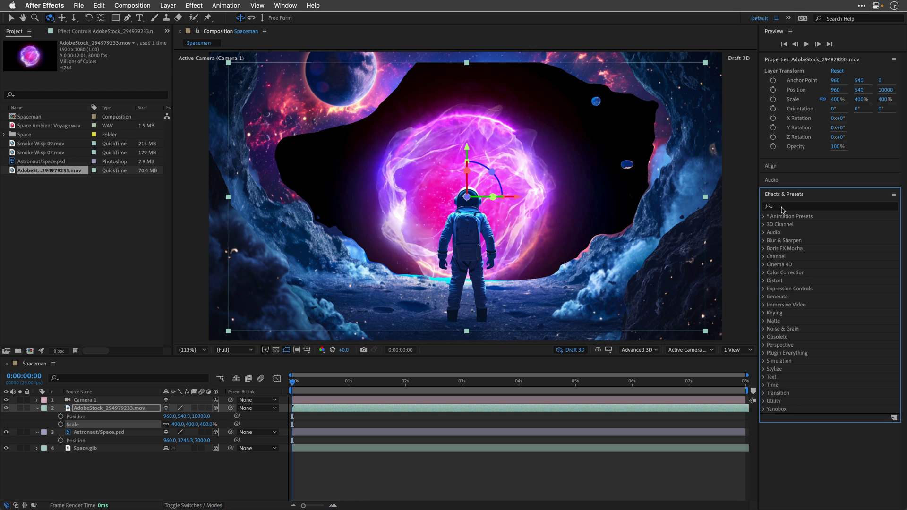
click(781, 208)
text(unmult)
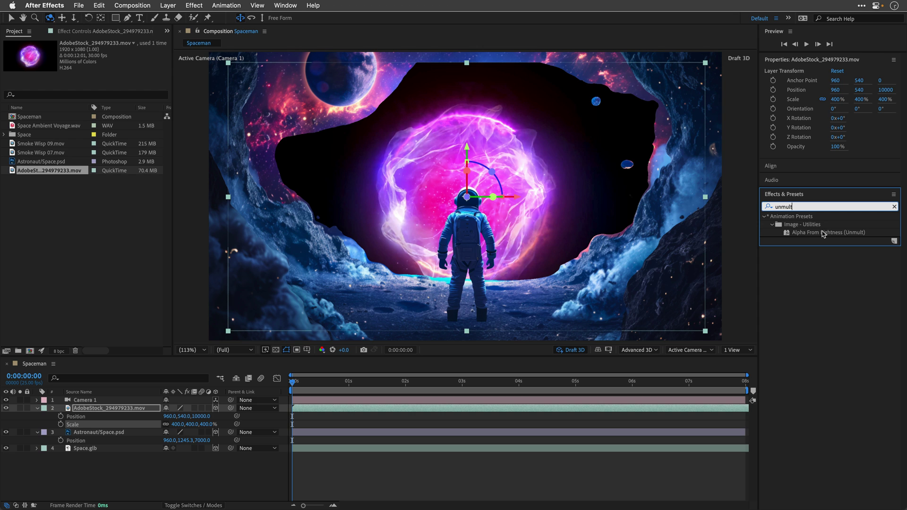
double_click(822, 233)
key(v)
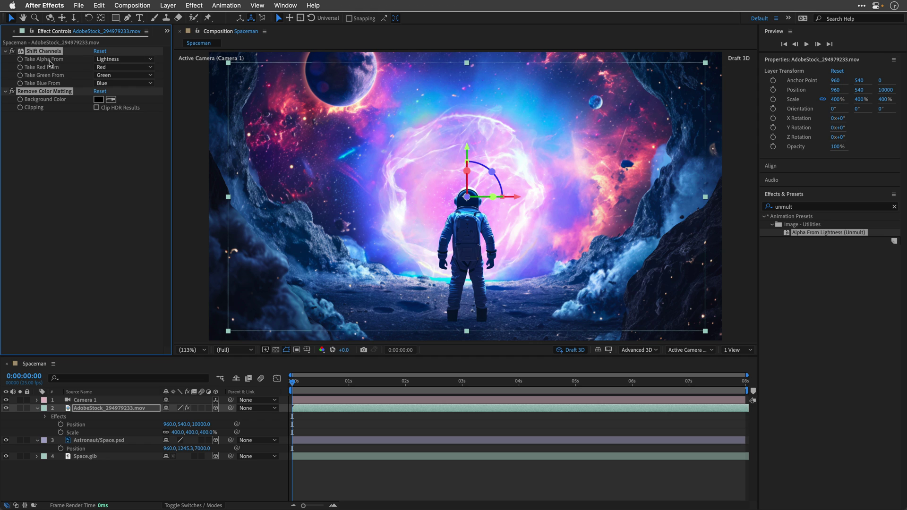
Step: Keep Take Alpha From set to Lightness and scrub to a later frame
click(114, 59)
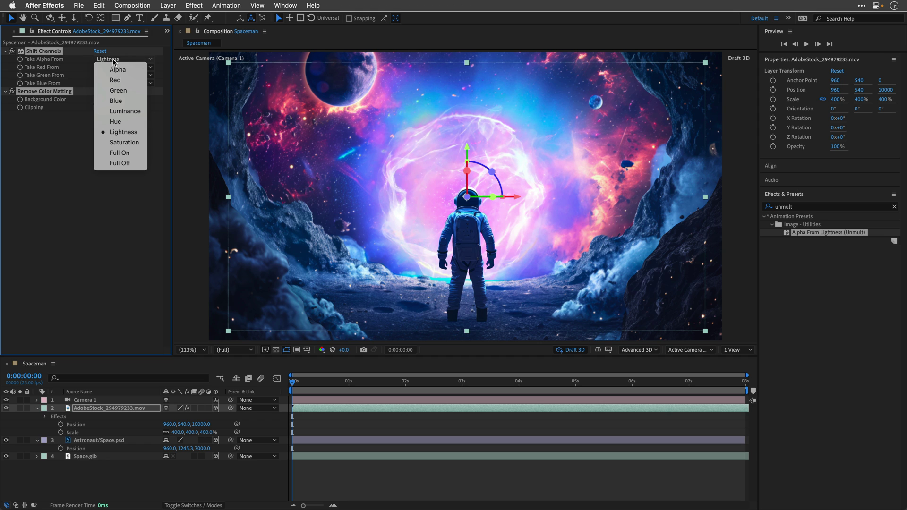
click(120, 114)
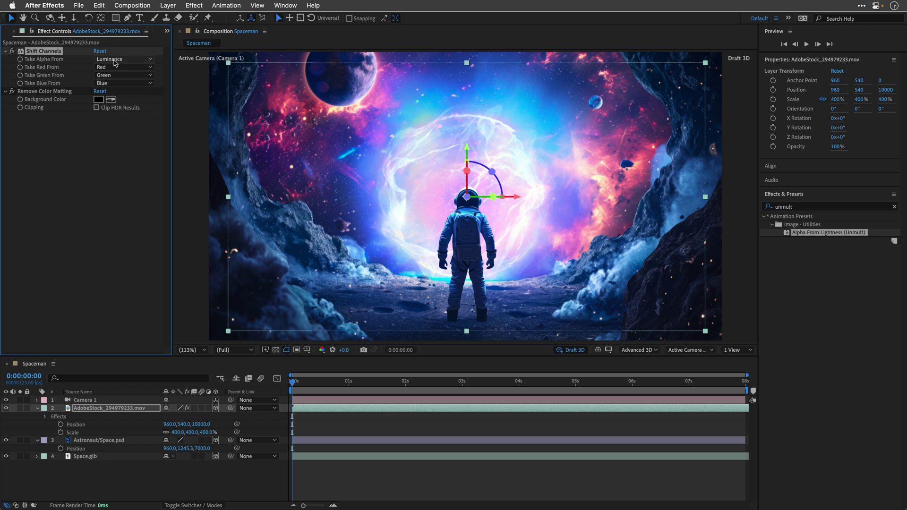
click(115, 63)
click(125, 126)
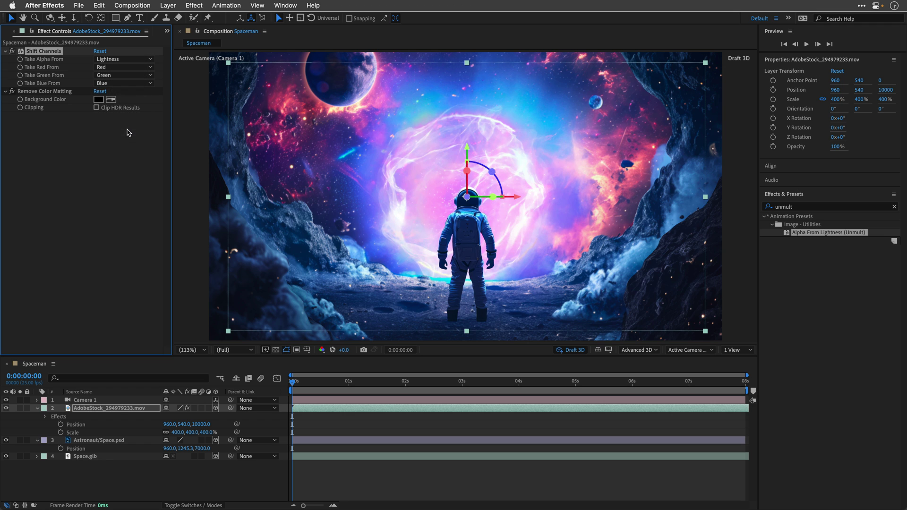
drag(293, 381, 745, 381)
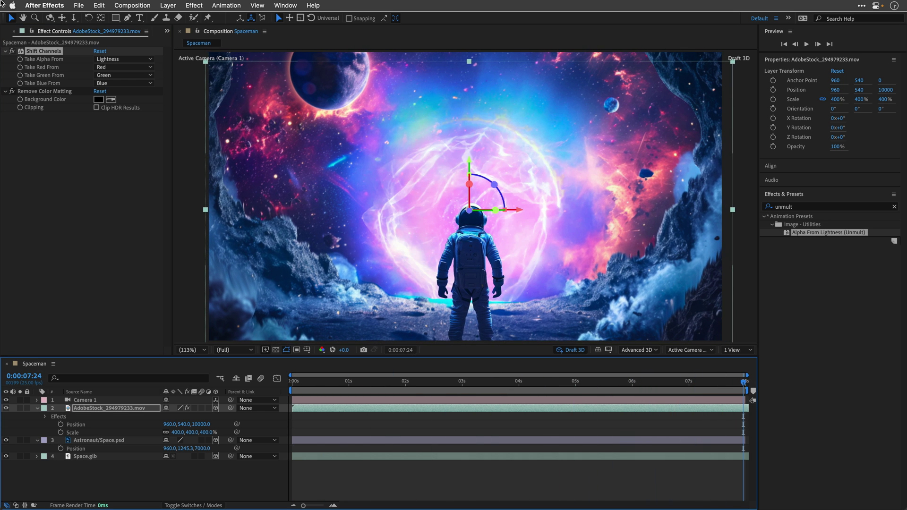
Step: Nudge the orb's depth to Z 9646.5 and collapse the orb and astronaut properties
drag(477, 219, 473, 213)
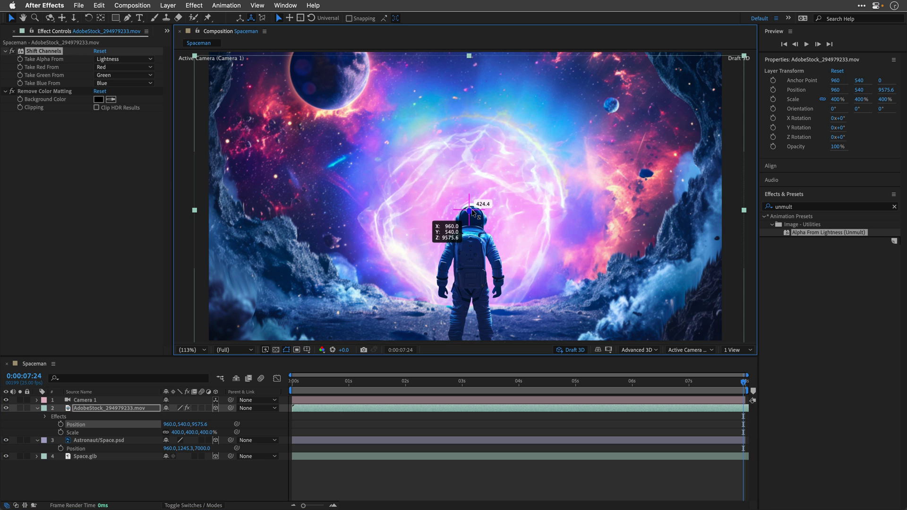
drag(473, 213, 472, 212)
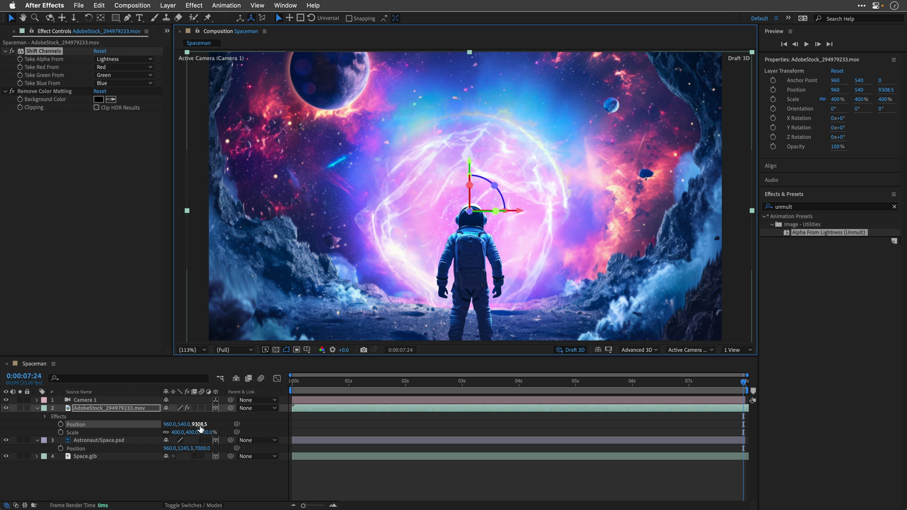
click(200, 424)
drag(195, 425, 345, 406)
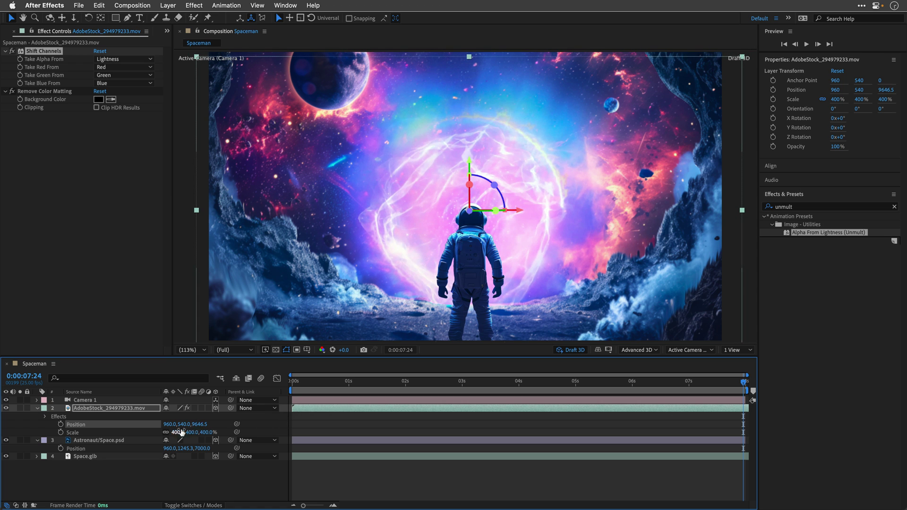
click(38, 409)
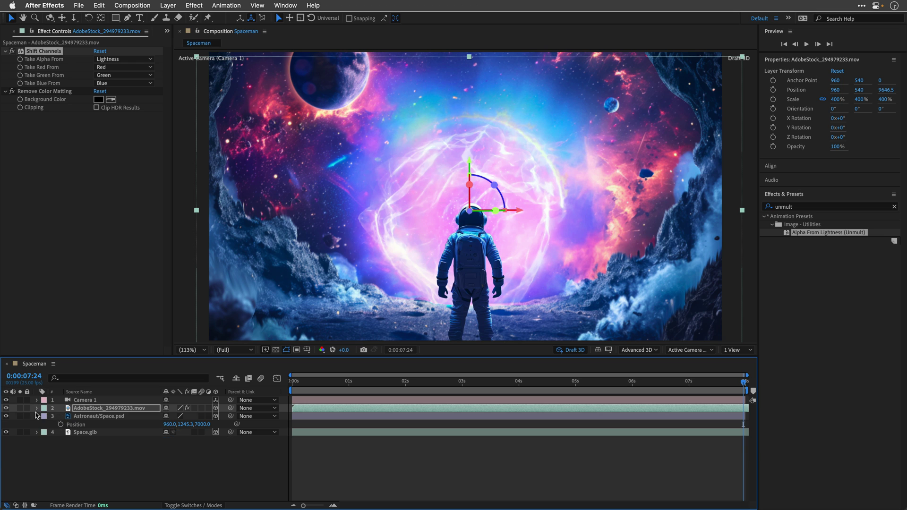
click(38, 416)
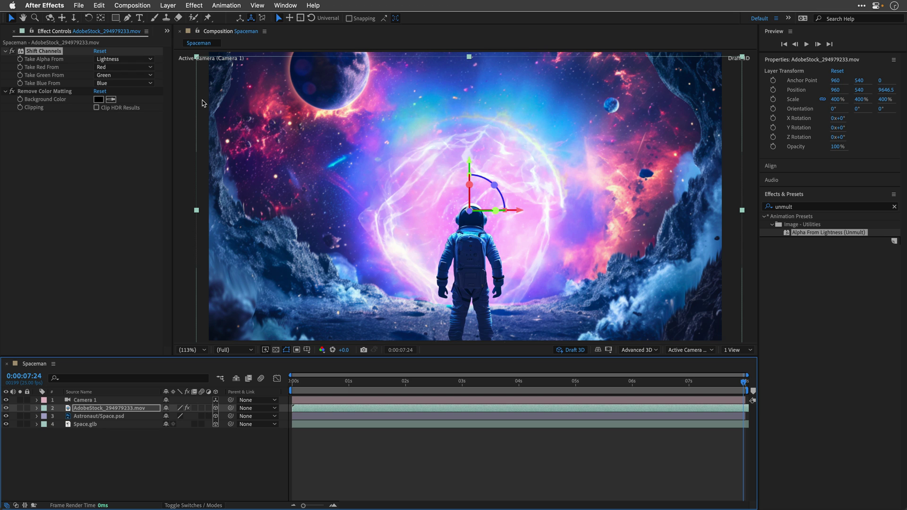
Step: Add Color Balance (HLS) to the orb clip with Hue set to +60°
click(192, 5)
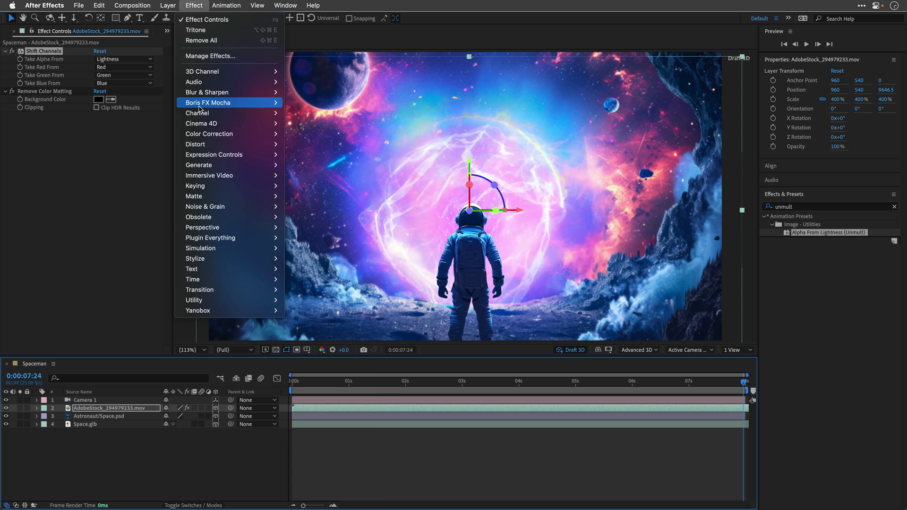
mouse_move(203, 135)
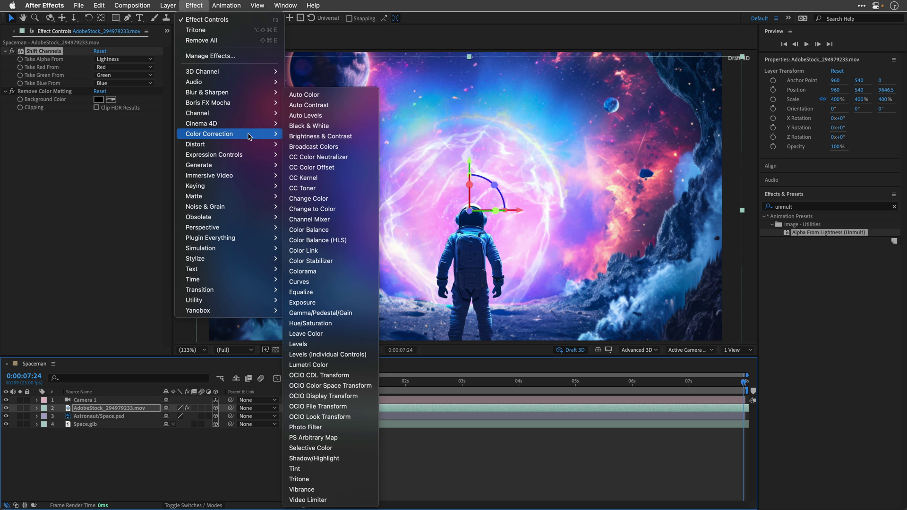
click(341, 241)
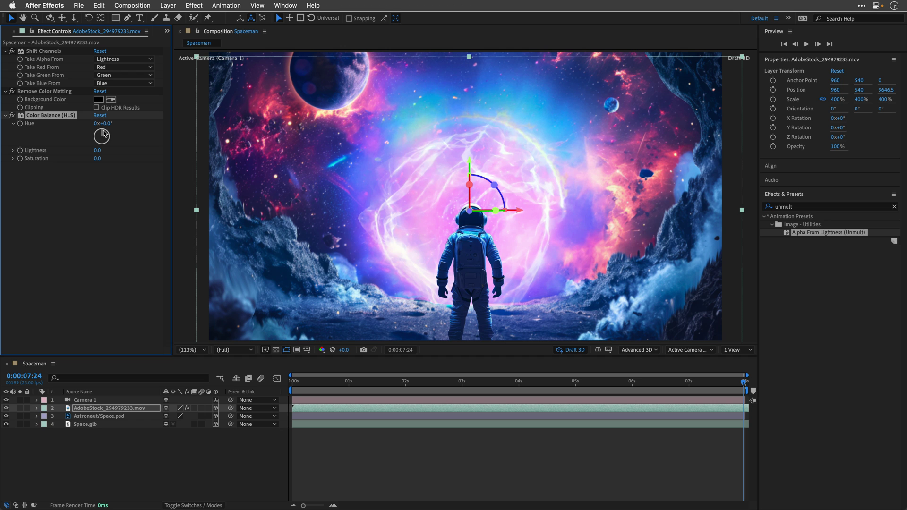
drag(102, 134, 114, 134)
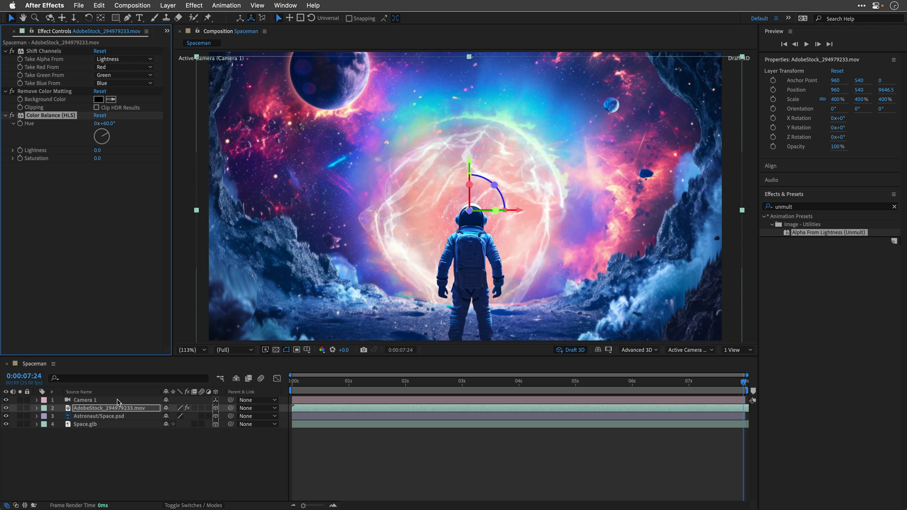
click(83, 409)
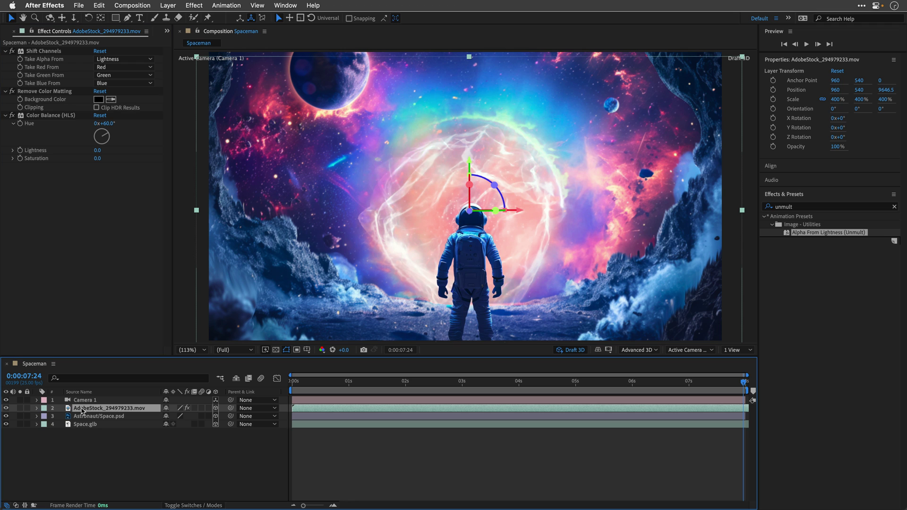
Step: Duplicate the glow video layer and rotate the copy 180° on Z
key(super+d)
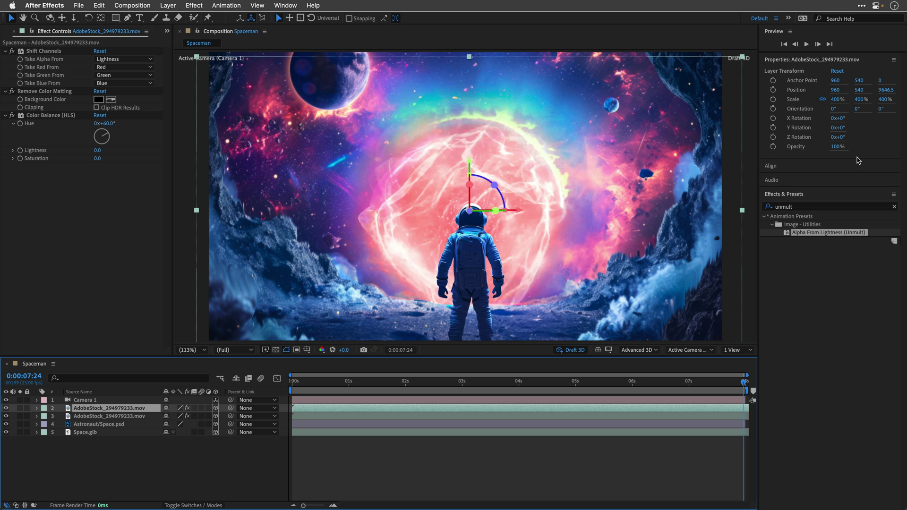
click(841, 138)
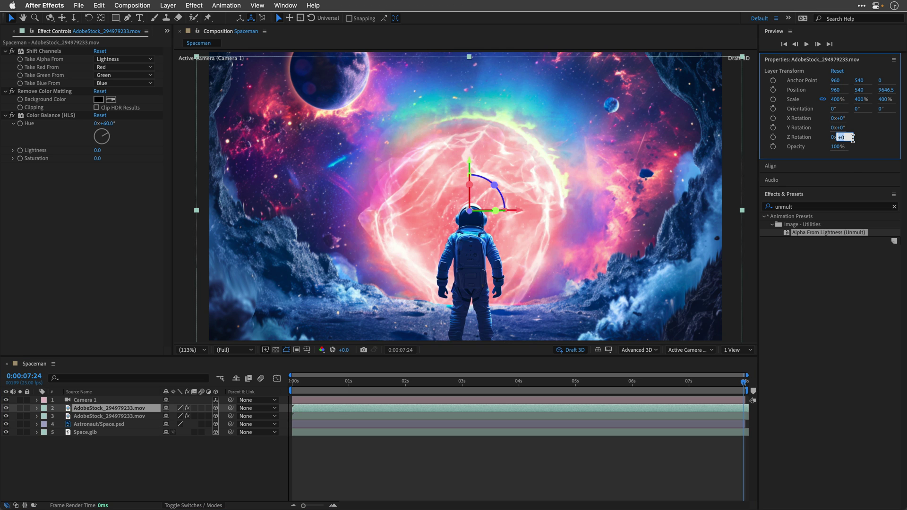
text(180)
key(Return)
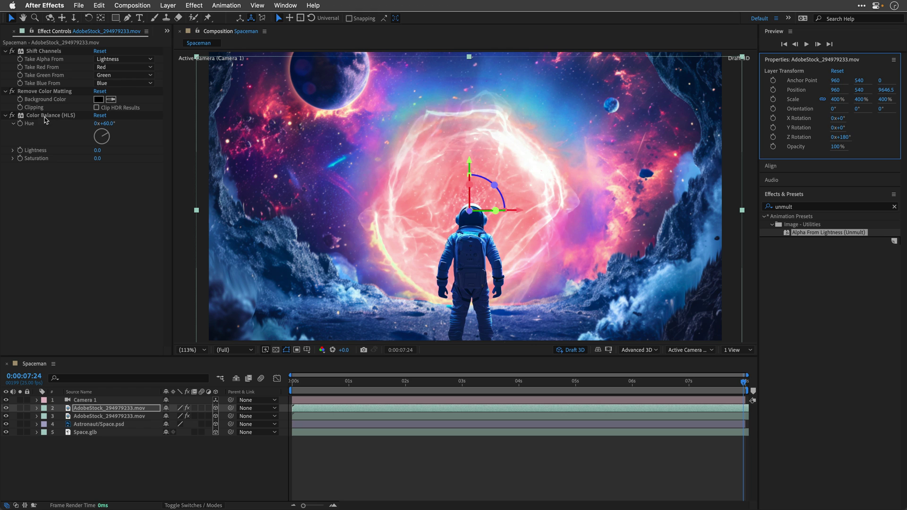
Step: Remove the copy's Color Balance (HLS), take its alpha from Luminance, and set opacity to 50%
click(48, 116)
key(Delete)
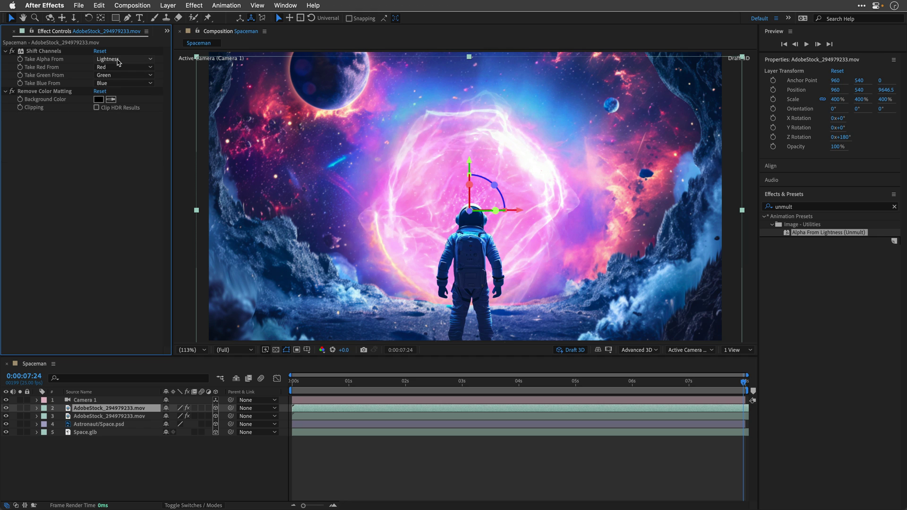
click(121, 59)
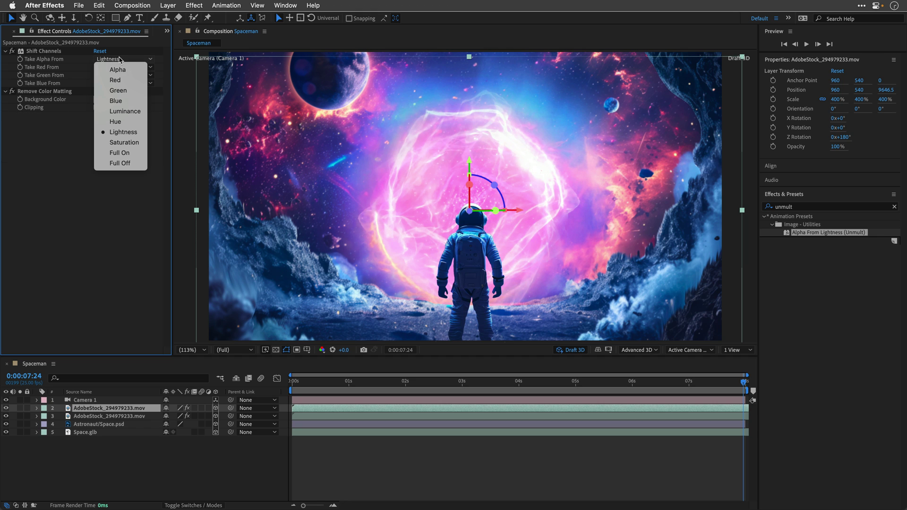
click(126, 112)
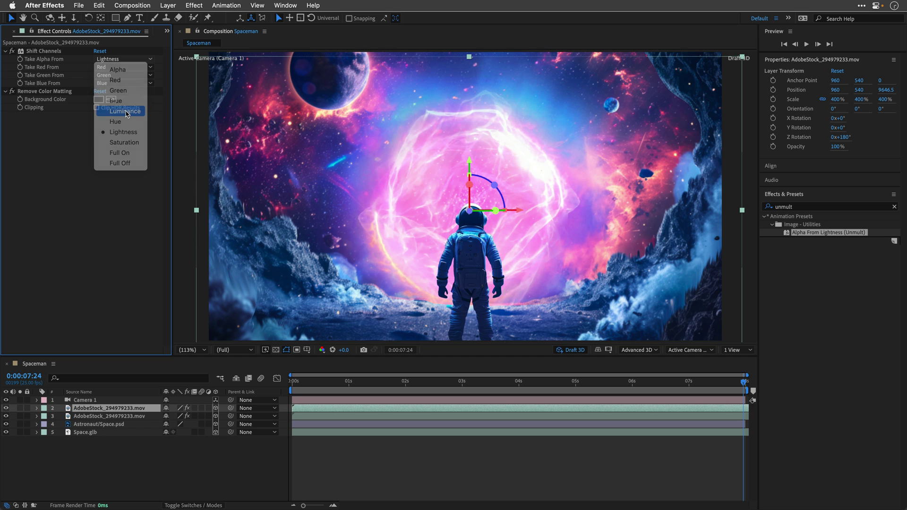
click(835, 146)
text(50)
key(Return)
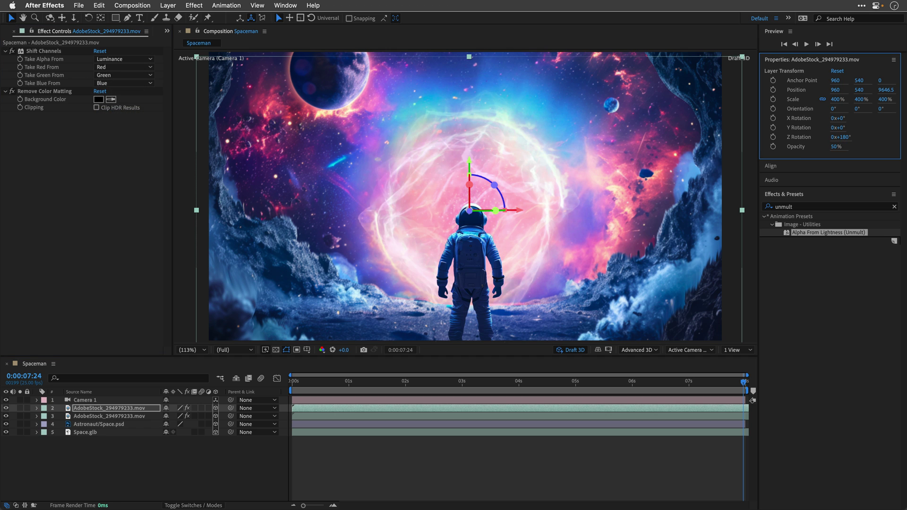
Step: Preview the composition from the start to check the layered orb
click(293, 381)
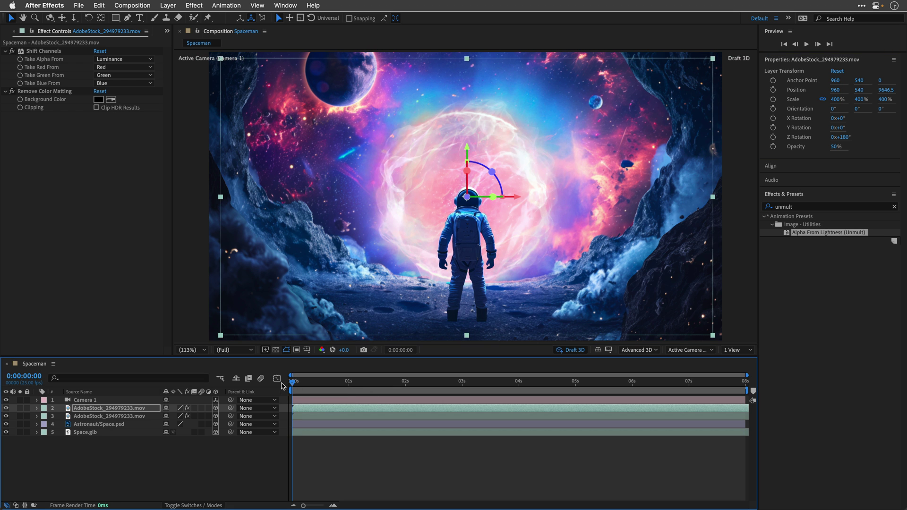
key(space)
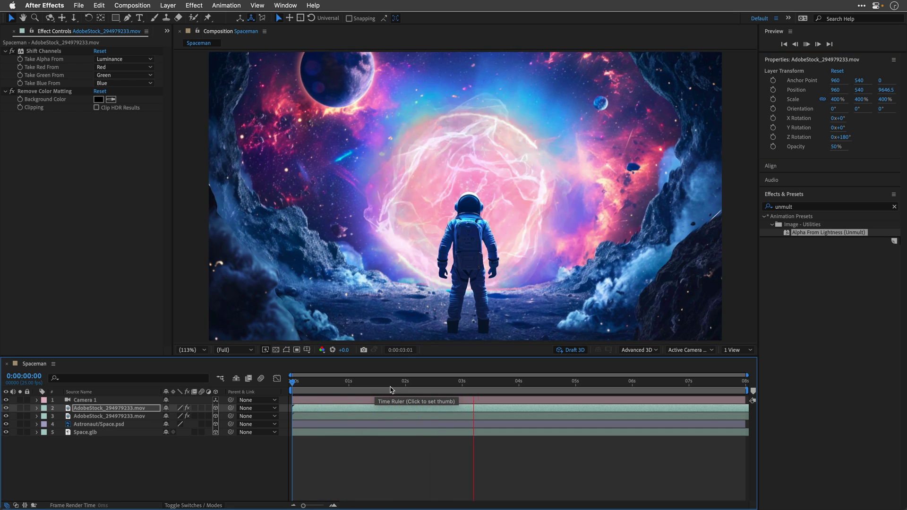
key(space)
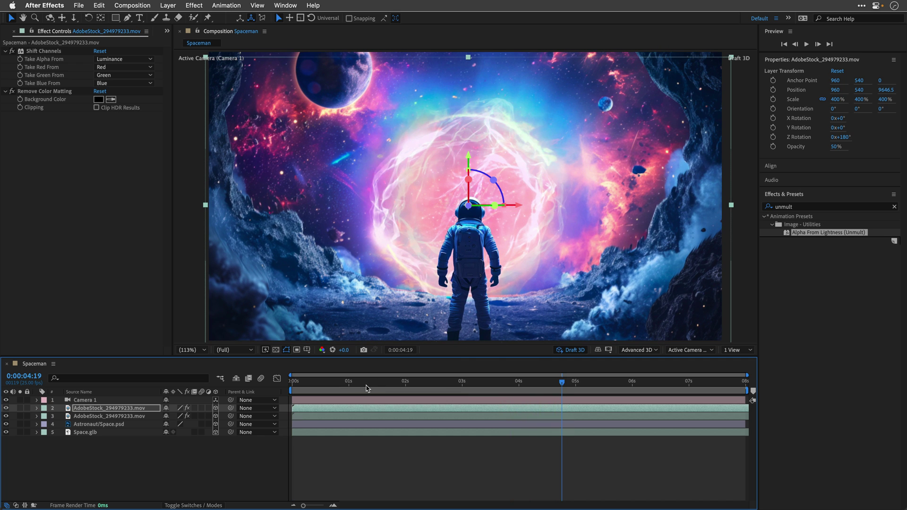
Step: At the first frame, pin the Astronaut/Space.psd layer's arms, hands and upper back
drag(346, 385, 288, 390)
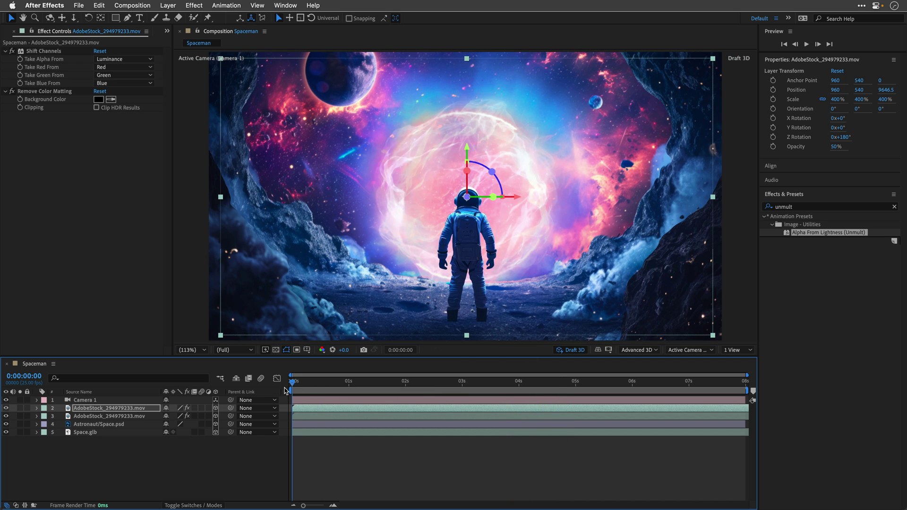
click(82, 425)
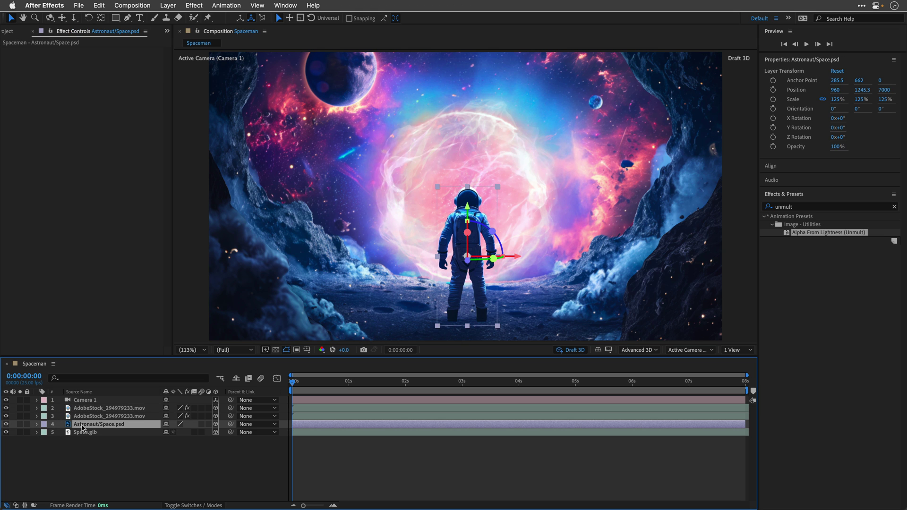
click(208, 18)
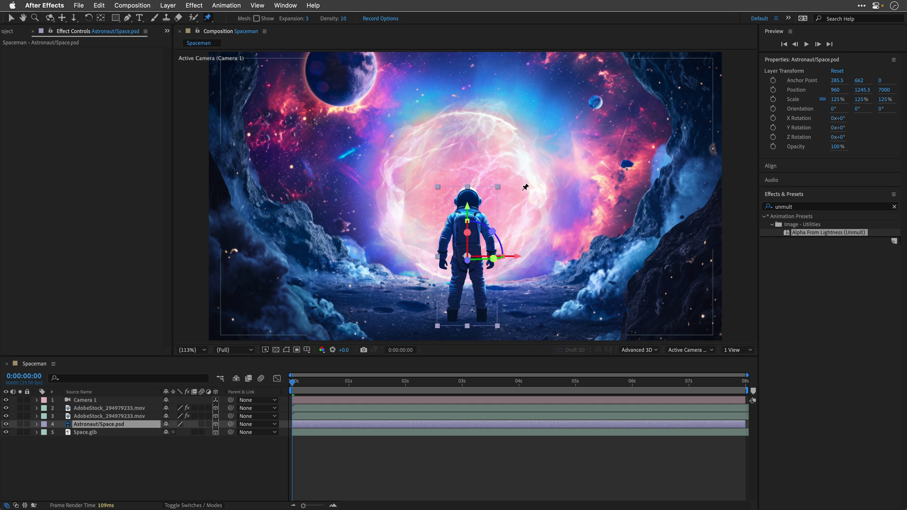
click(443, 264)
click(445, 238)
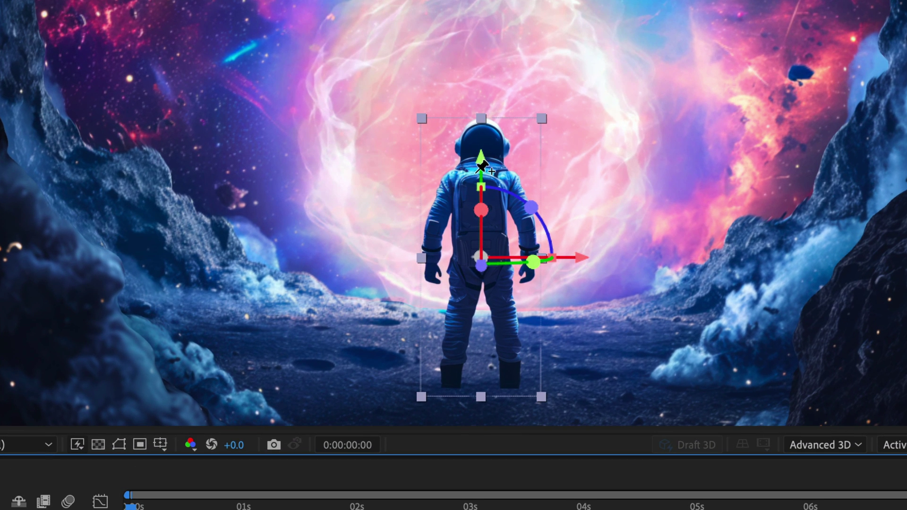
click(475, 173)
click(523, 219)
click(528, 279)
Step: Add puppet pins on the astronaut's feet, hip and legs, then play the comp
click(452, 381)
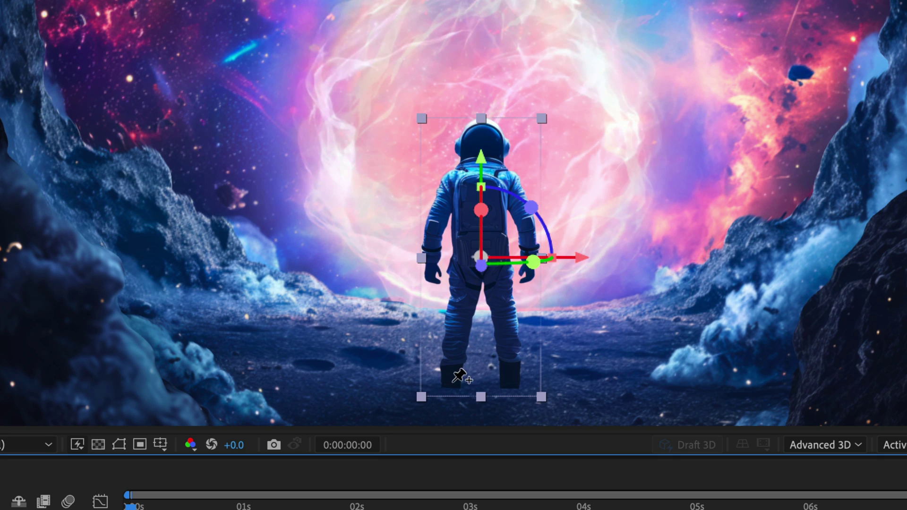
click(481, 280)
click(511, 380)
click(460, 308)
click(504, 304)
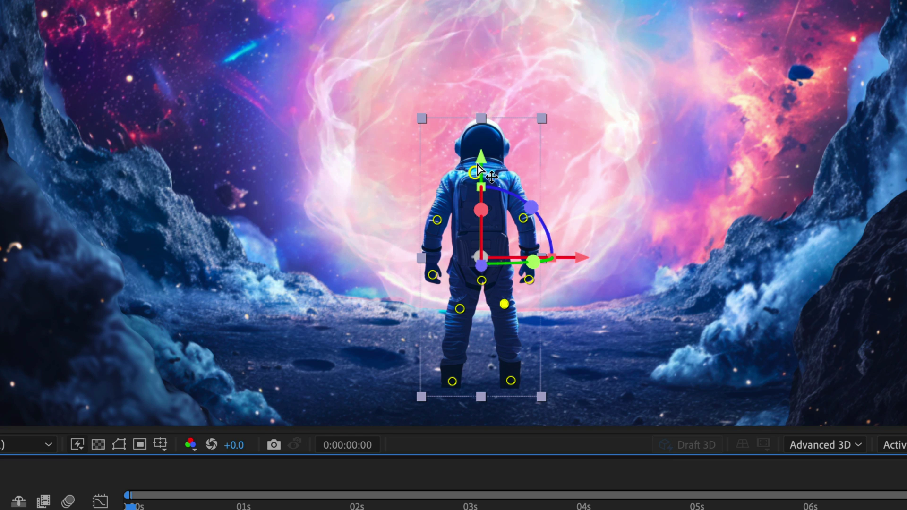
click(433, 274)
key(space)
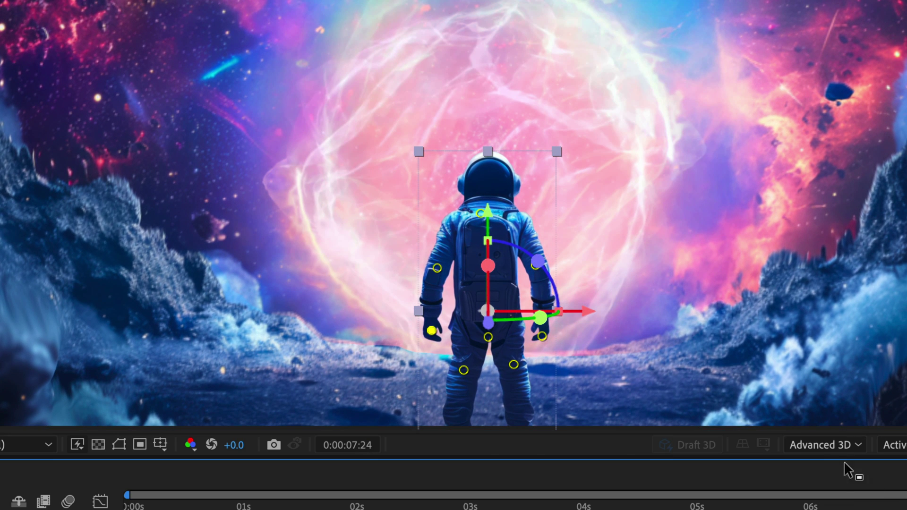
Step: Drag the left-hand pin to the right and nudge its elbow pin up
click(431, 331)
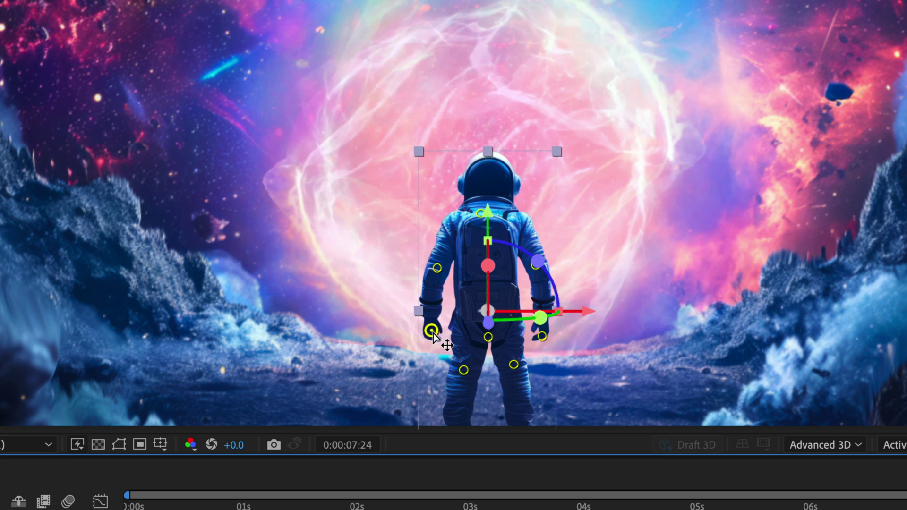
drag(433, 332, 455, 327)
click(439, 270)
drag(442, 272, 441, 267)
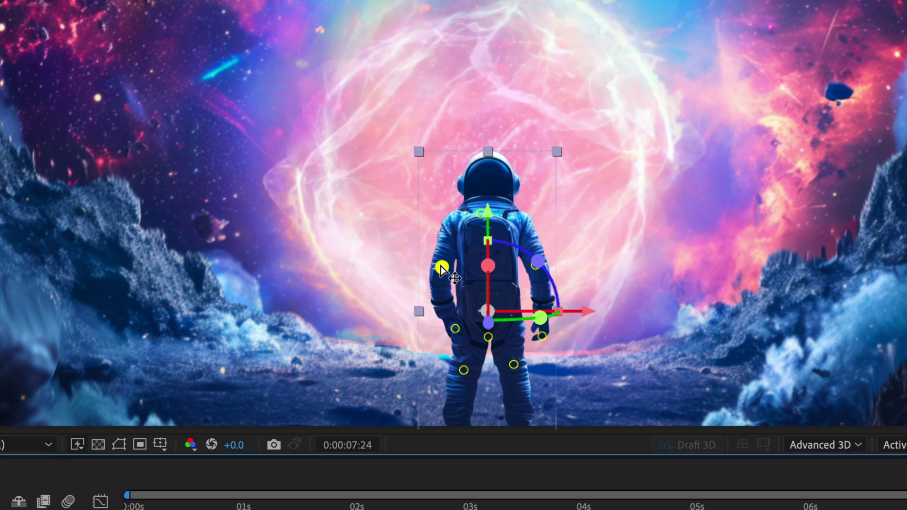
Step: Adjust the other hand and elbow pins, then push the left hand further left
drag(542, 336, 519, 337)
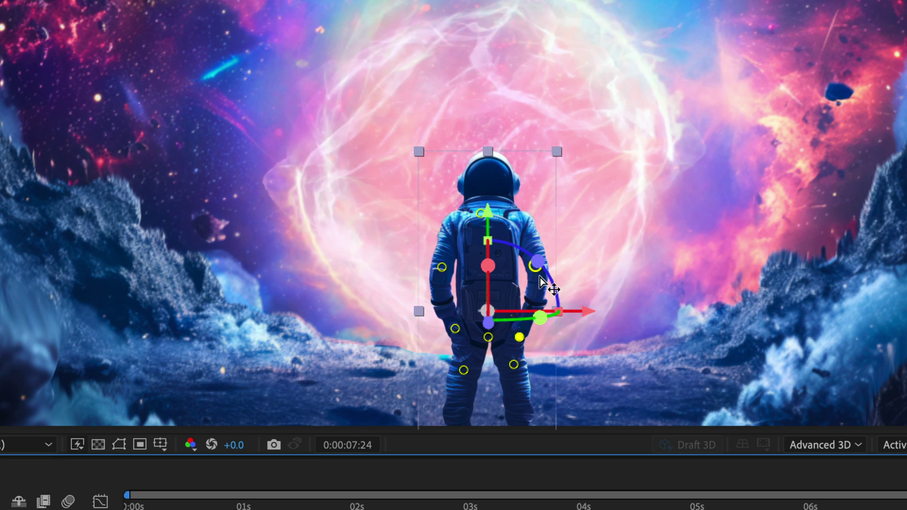
drag(537, 271, 534, 270)
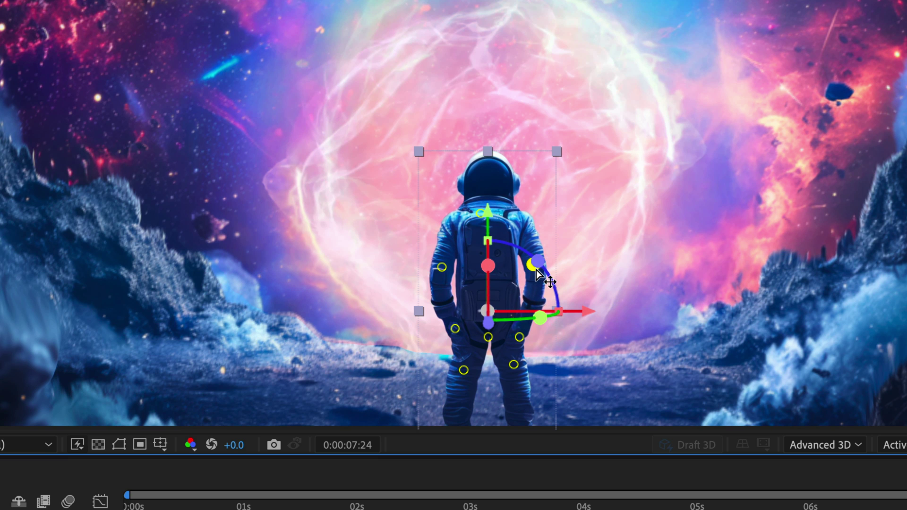
drag(519, 337, 521, 334)
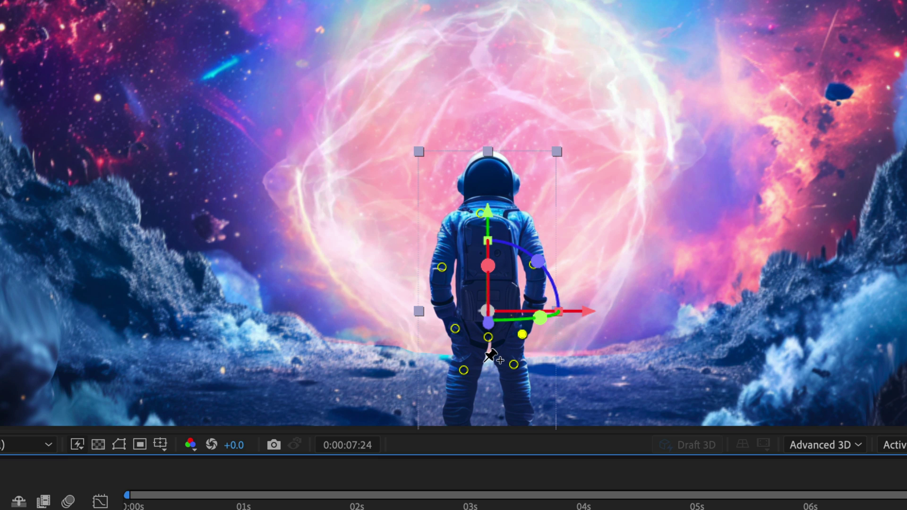
scroll(520, 348, up, 4)
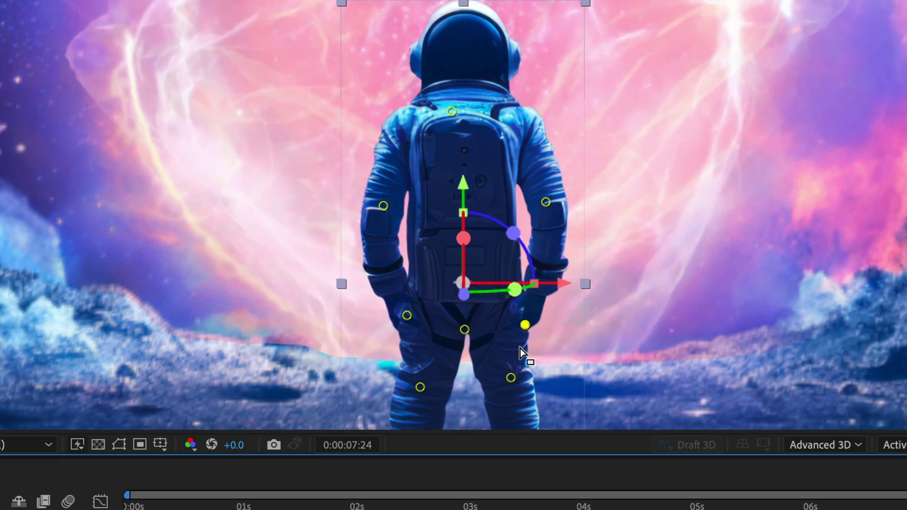
drag(532, 304, 533, 306)
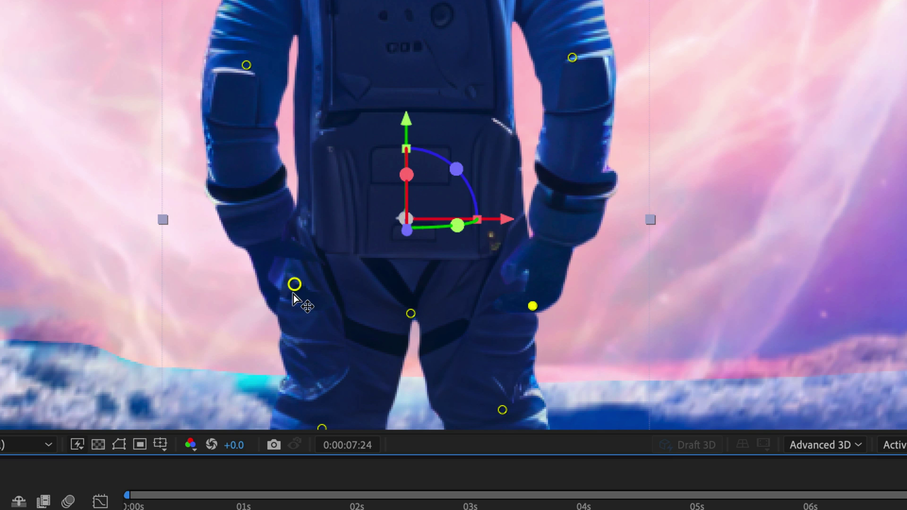
mouse_move(294, 284)
mouse_down()
mouse_move(265, 287)
mouse_move(279, 287)
mouse_up()
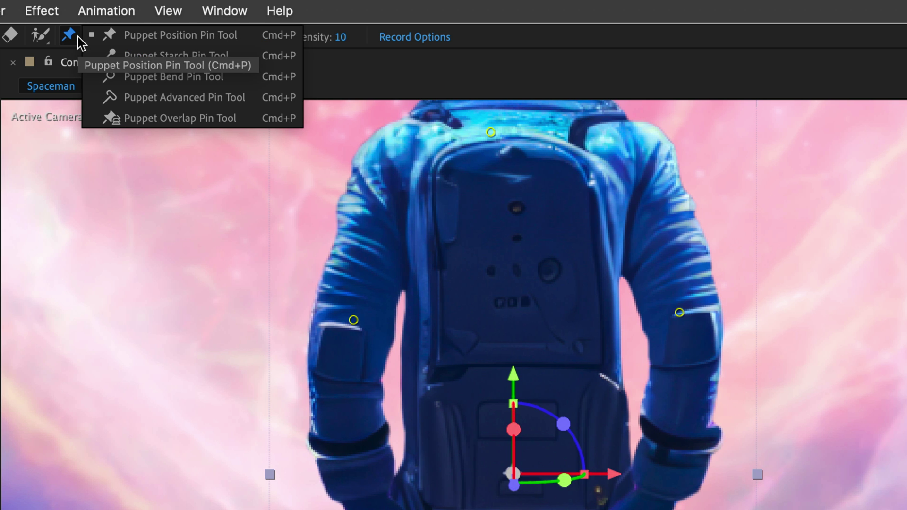
Step: Place overlap pins on both of the astronaut's hands with Extent 140
click(143, 118)
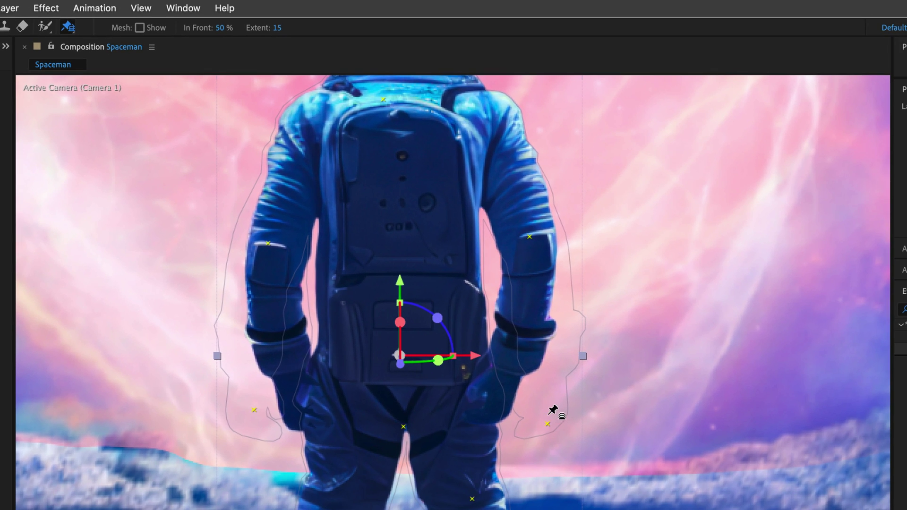
click(546, 424)
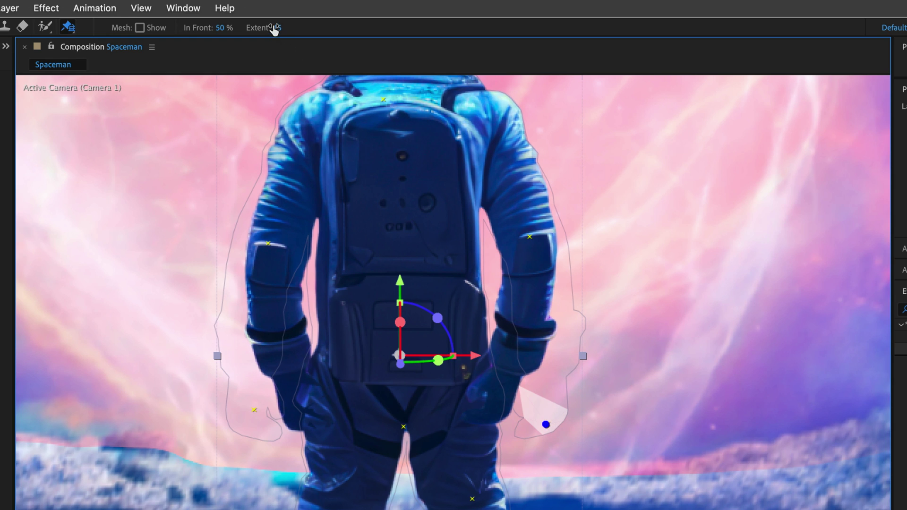
drag(276, 30, 315, 35)
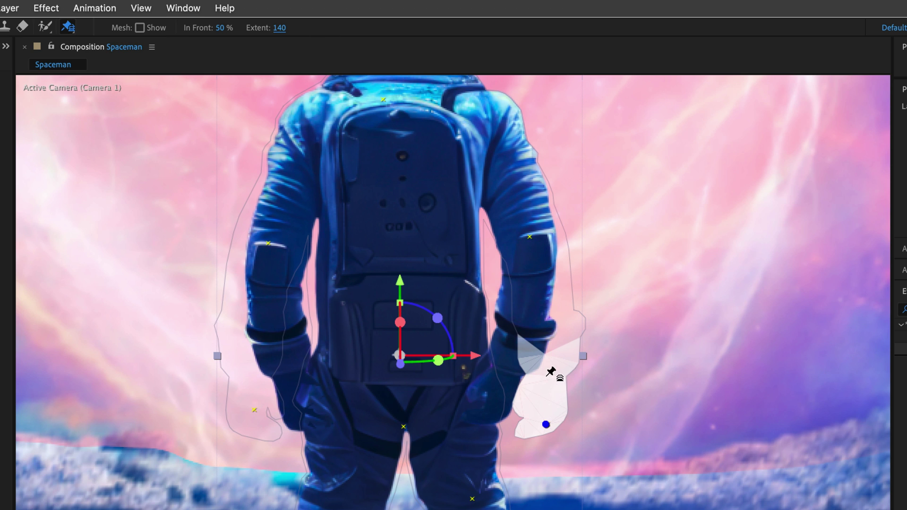
click(253, 419)
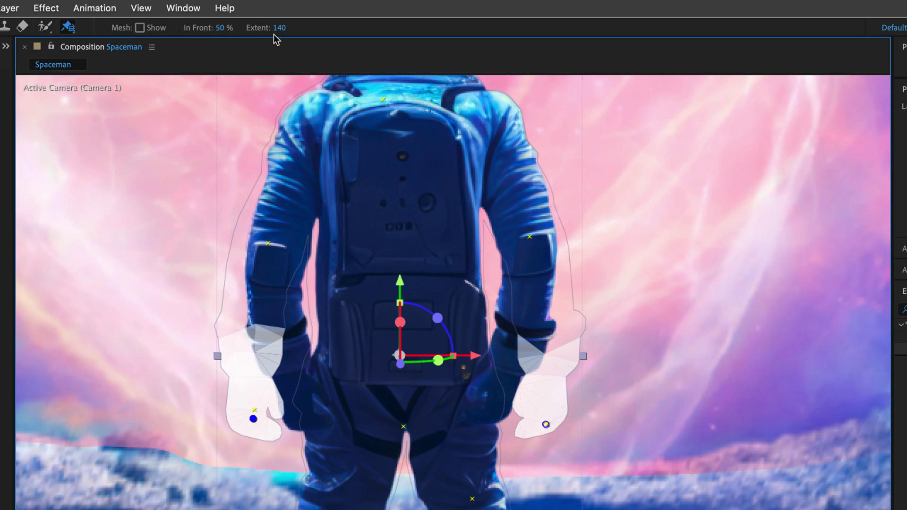
Step: Set In Front to -50% on both hand overlap pins and play the comp
click(218, 30)
text(-50)
key(Return)
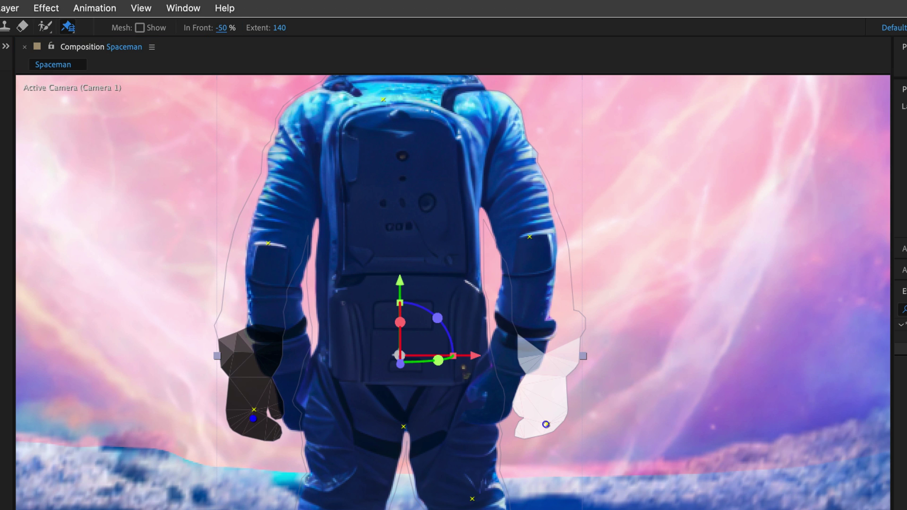
click(546, 425)
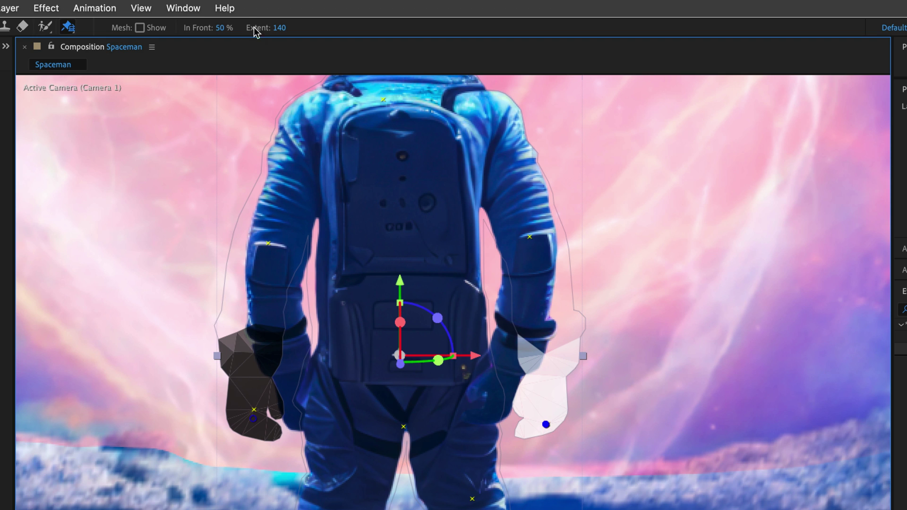
click(221, 29)
text(-50)
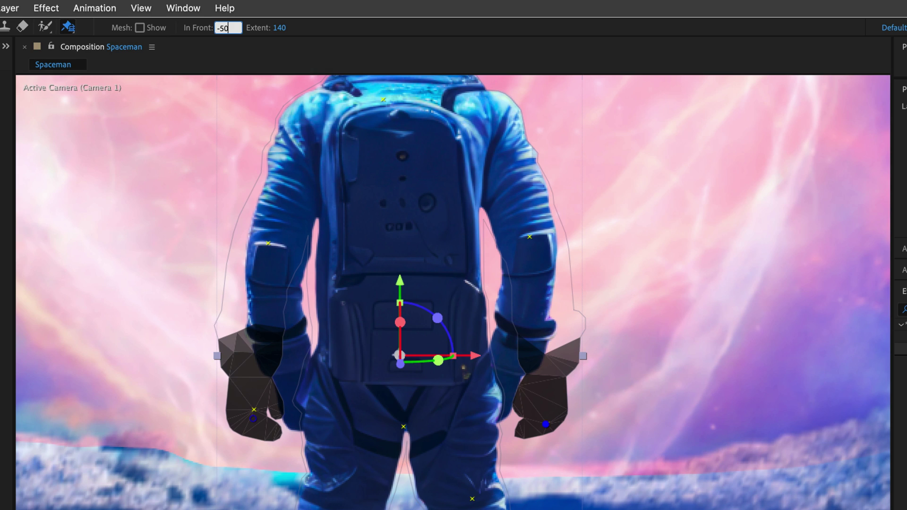
key(Return)
key(space)
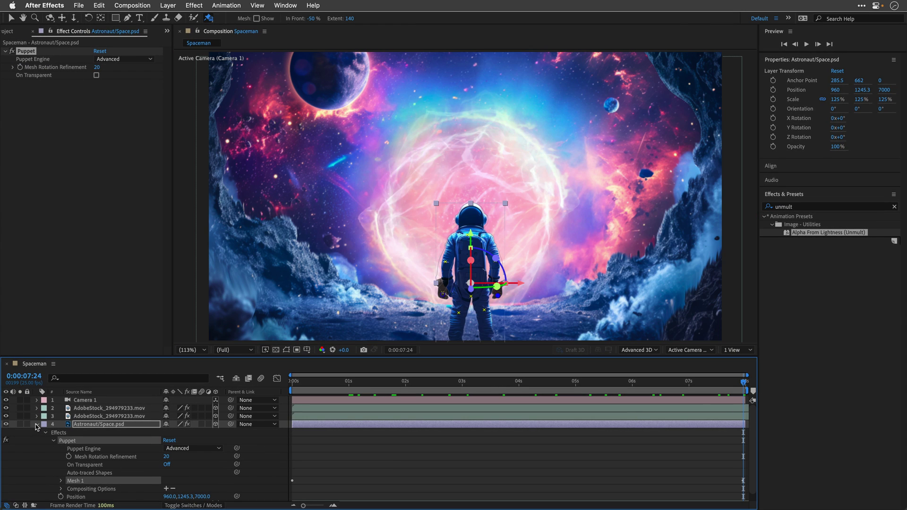
click(37, 424)
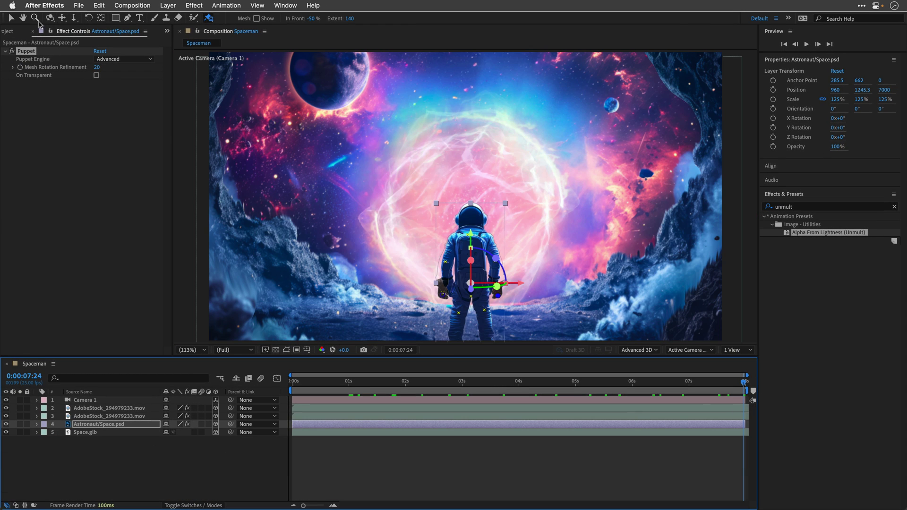
Step: Pan Camera 1 down to Position Y 746.8 for more cave floor, then return to 0:00
click(11, 19)
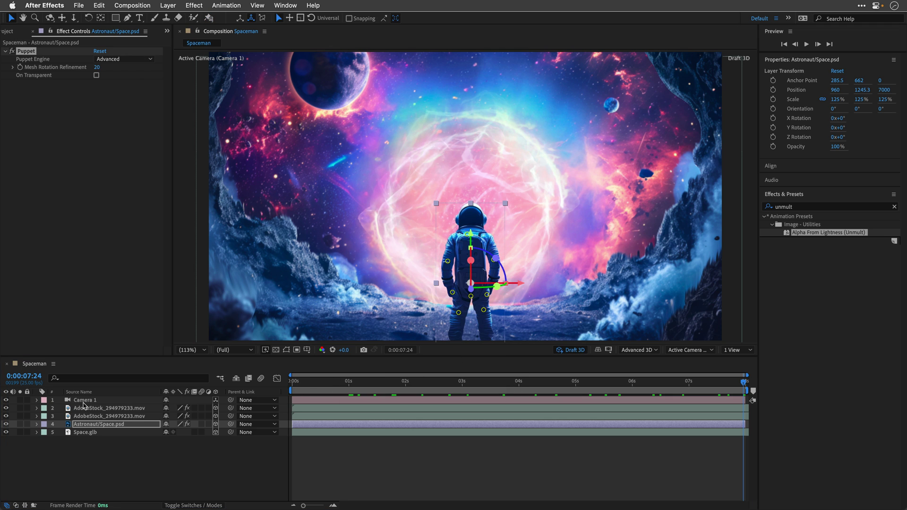
click(85, 401)
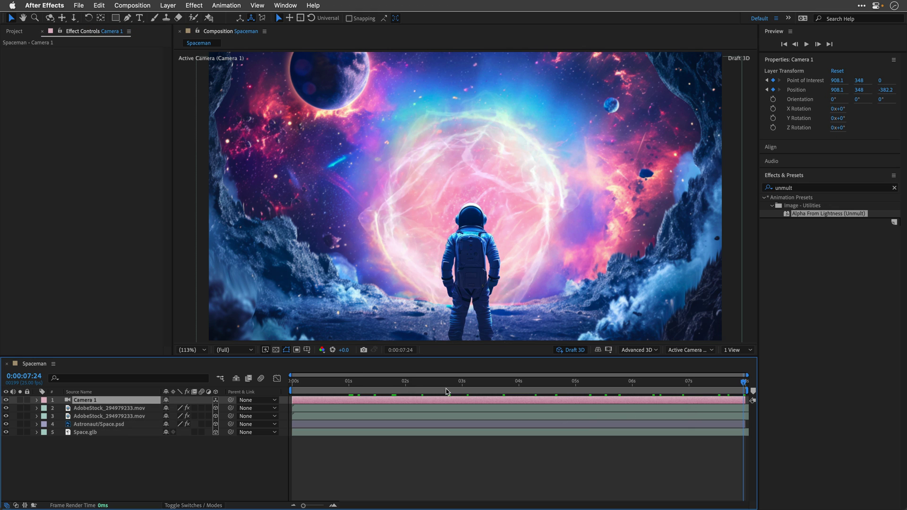
key(c)
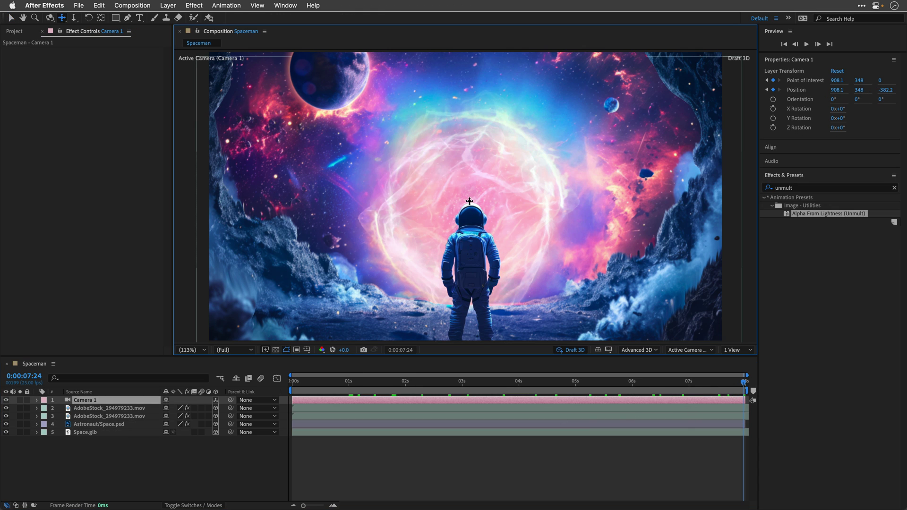
drag(469, 203, 471, 172)
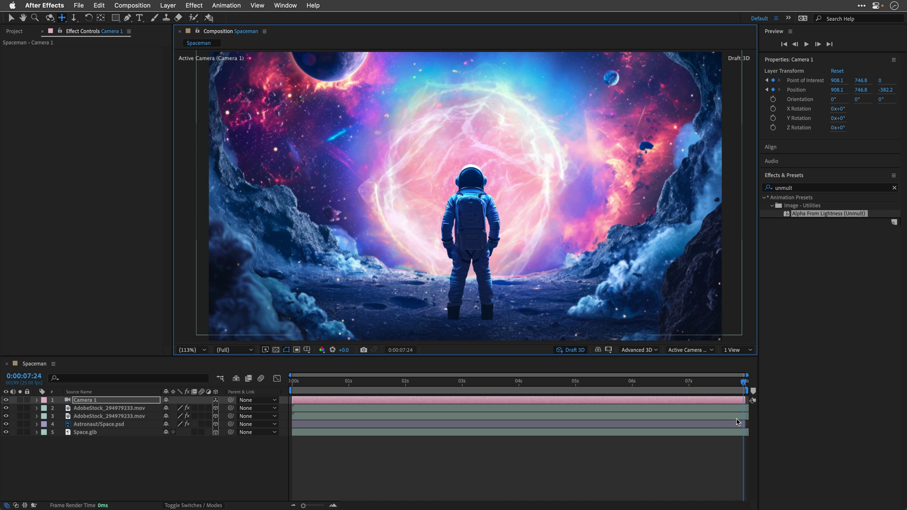
drag(744, 381, 246, 395)
Step: Drag Smoke Wisp 09.mov into the timeline just below Camera 1
click(14, 31)
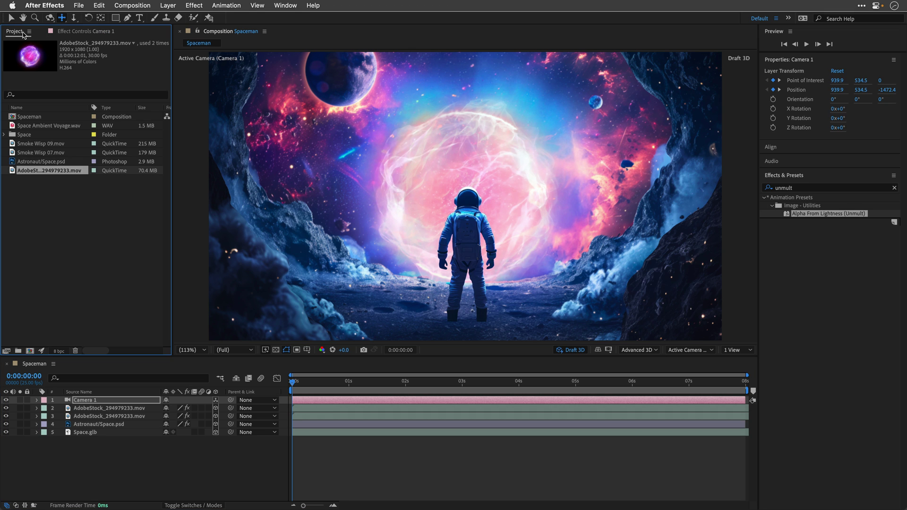
click(12, 18)
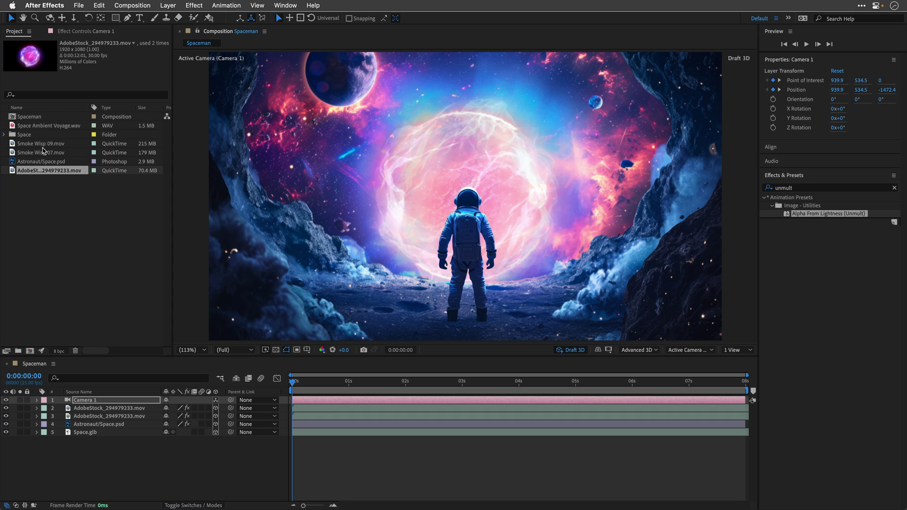
drag(40, 144, 64, 156)
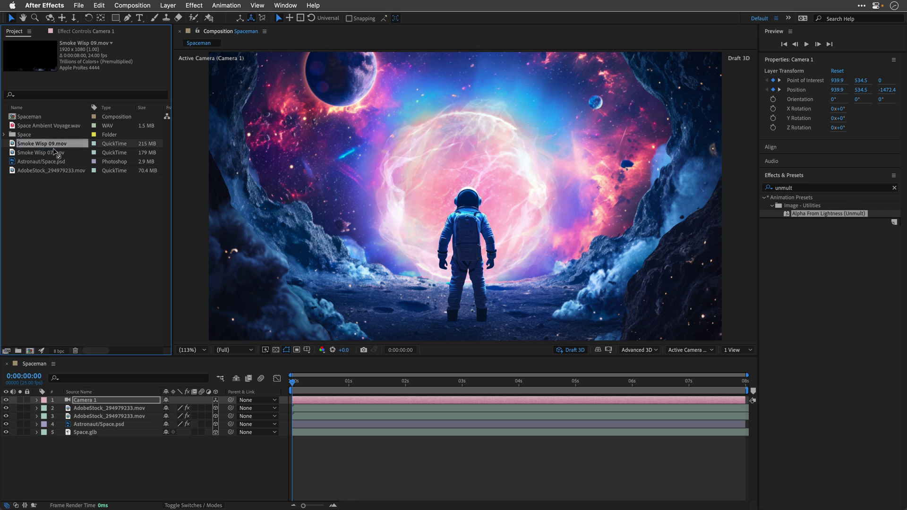
drag(87, 400, 93, 404)
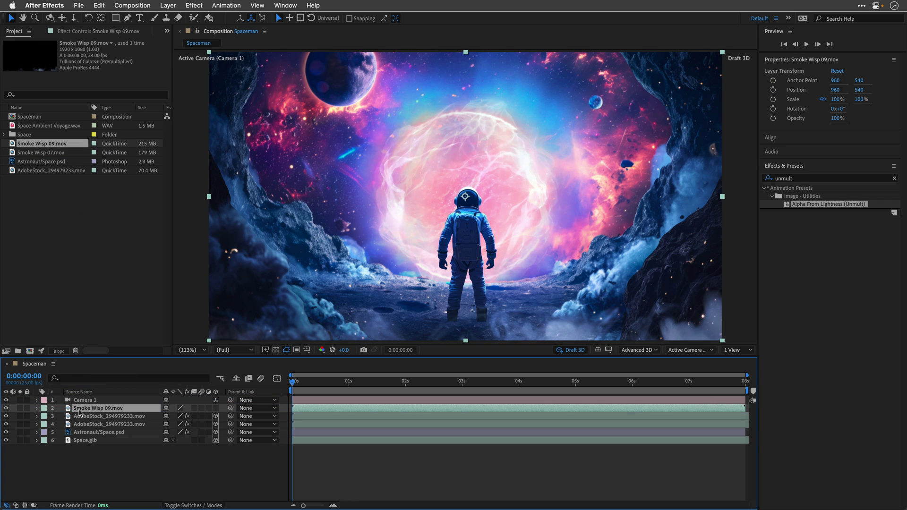
Step: Preview the Smoke Wisp 09 and Smoke Wisp 07 clips, then return to the composition
double_click(79, 411)
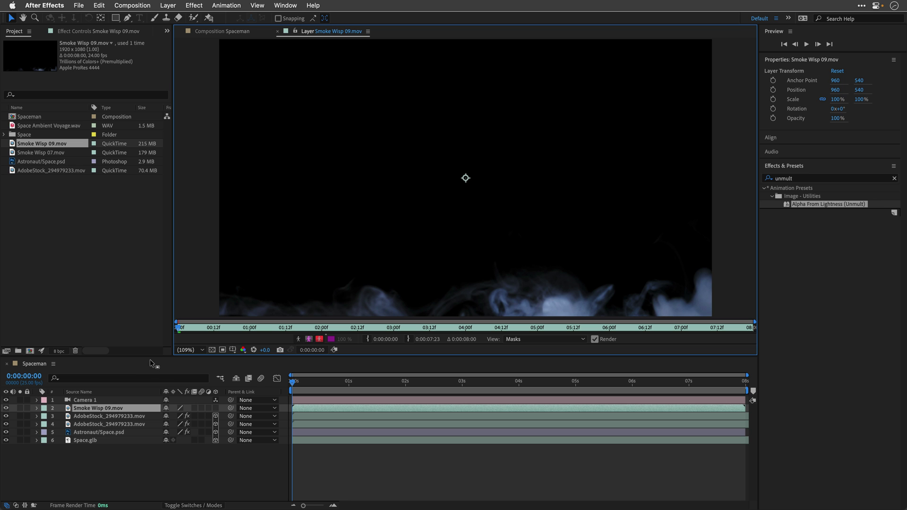
key(space)
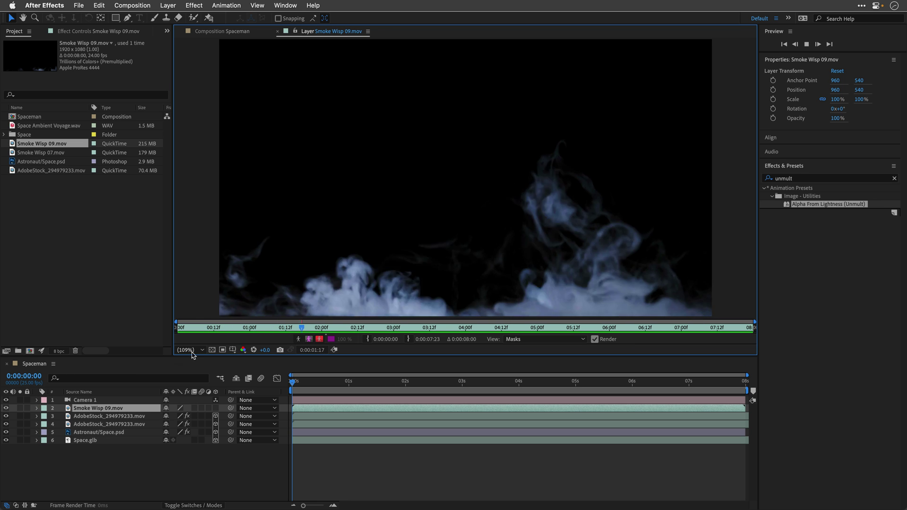
key(space)
double_click(32, 152)
key(space)
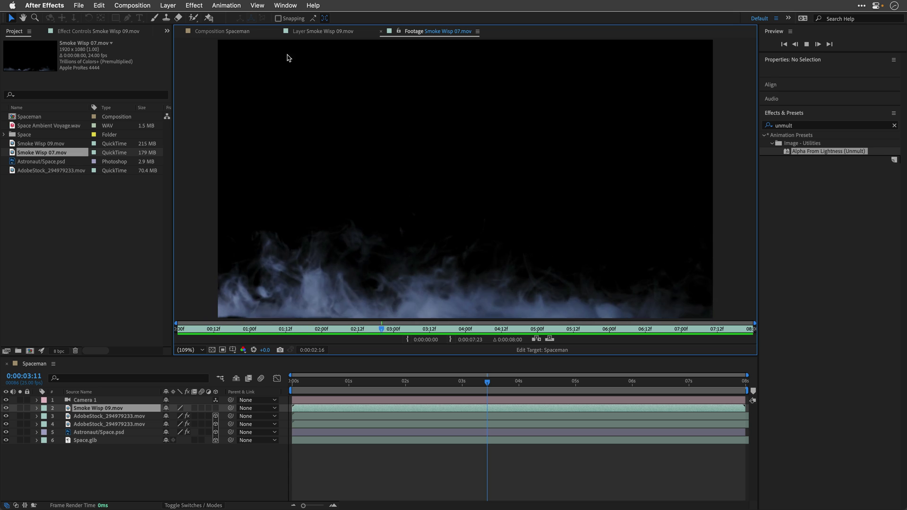
click(380, 31)
click(278, 31)
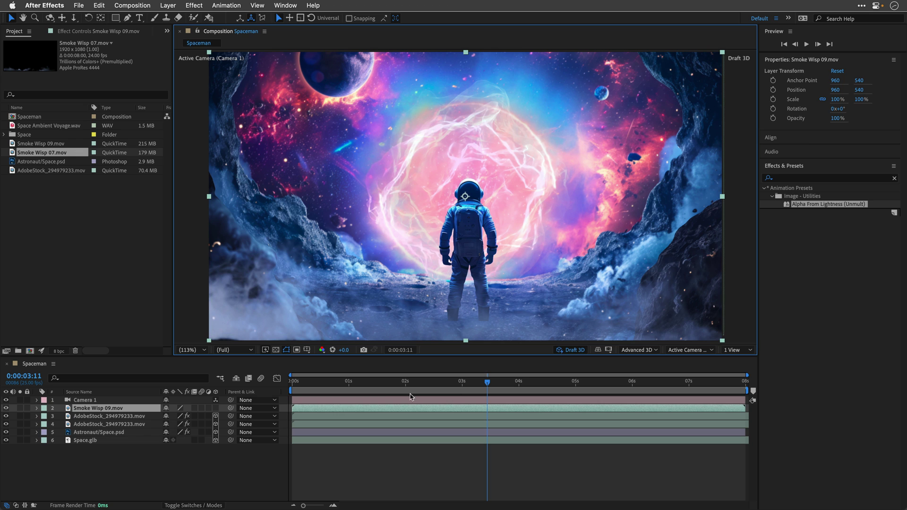
Step: Make Smoke Wisp 09 a 3D layer at Z Position 6200 with Scale 267%
click(216, 409)
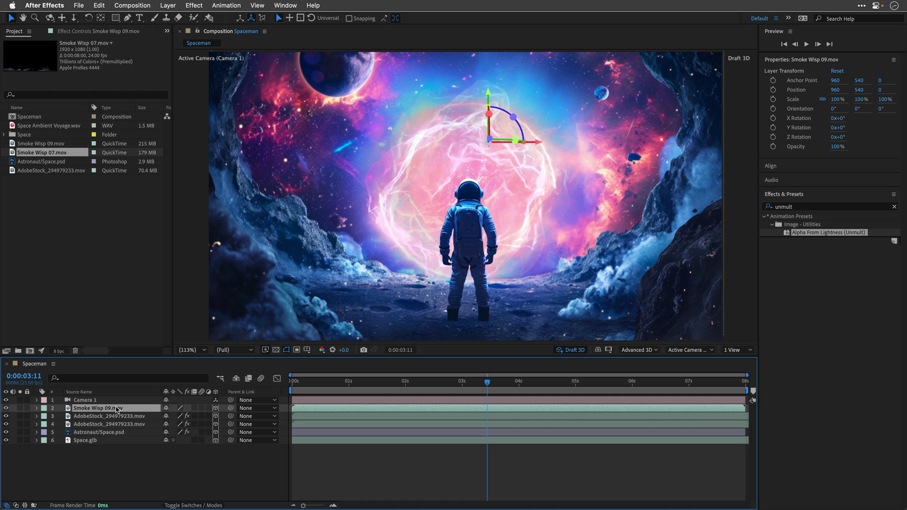
key(p)
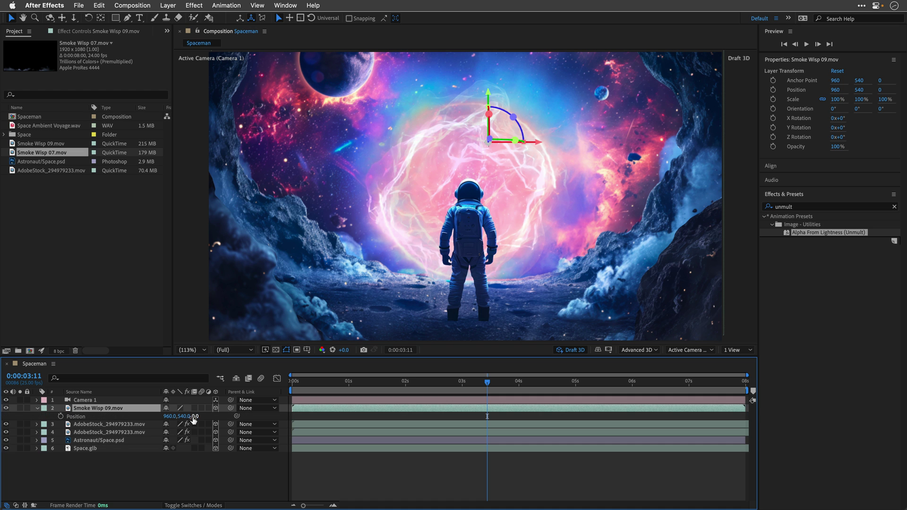
drag(195, 420, 456, 383)
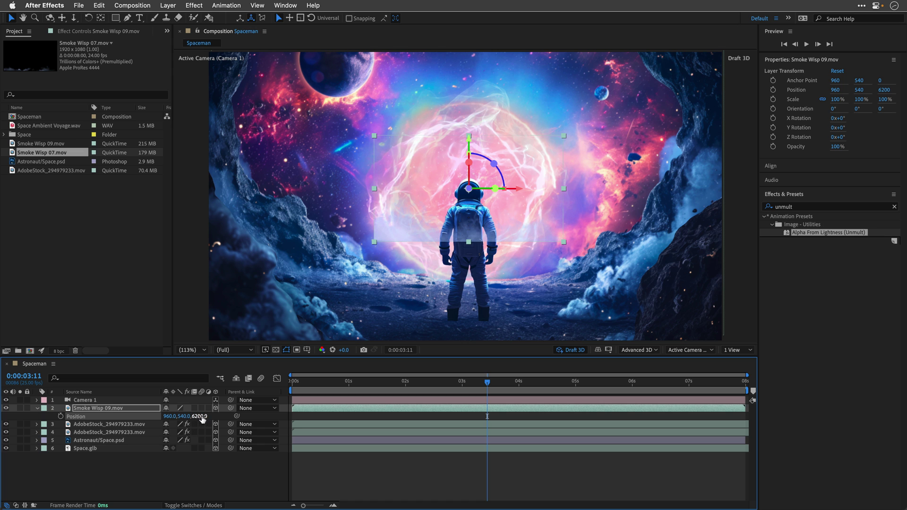
key(shift+s)
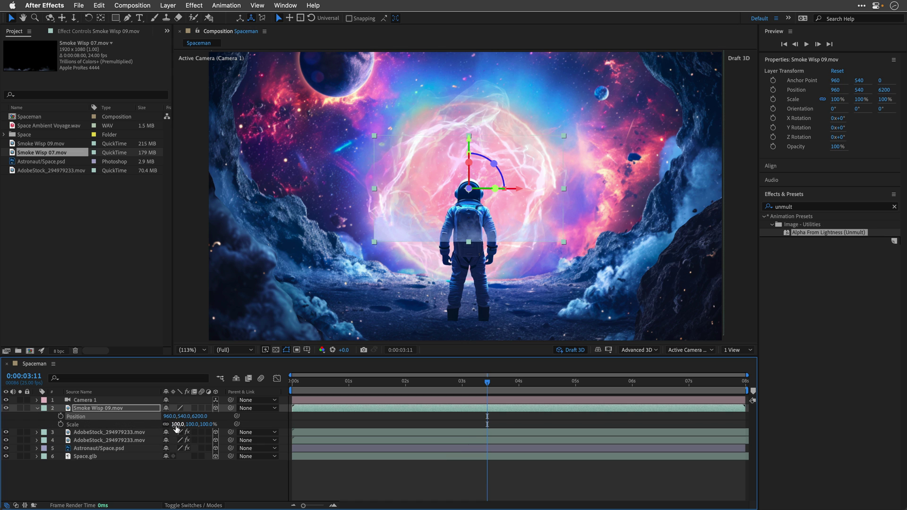
drag(177, 424, 266, 422)
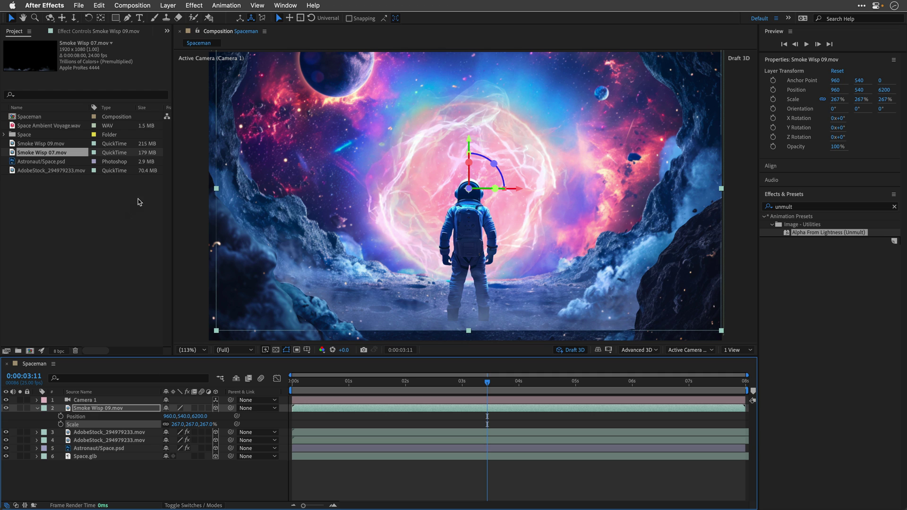
click(115, 18)
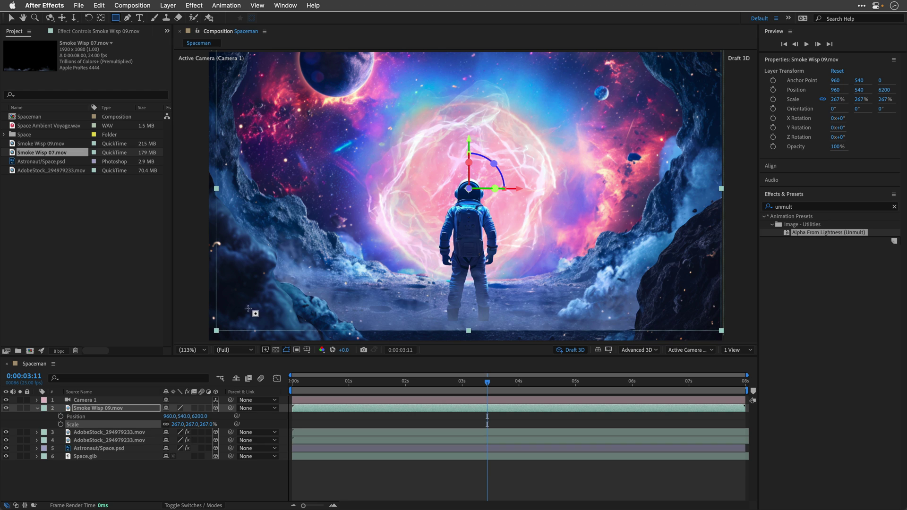
Step: Mask the smoke layer with a large rectangle feathered 63 pixels and preview it
drag(247, 309, 706, 71)
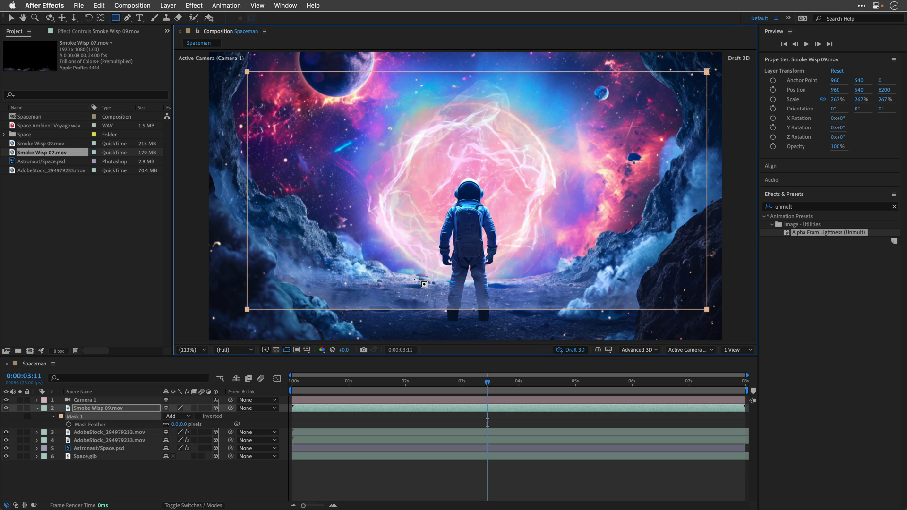
drag(182, 424, 189, 425)
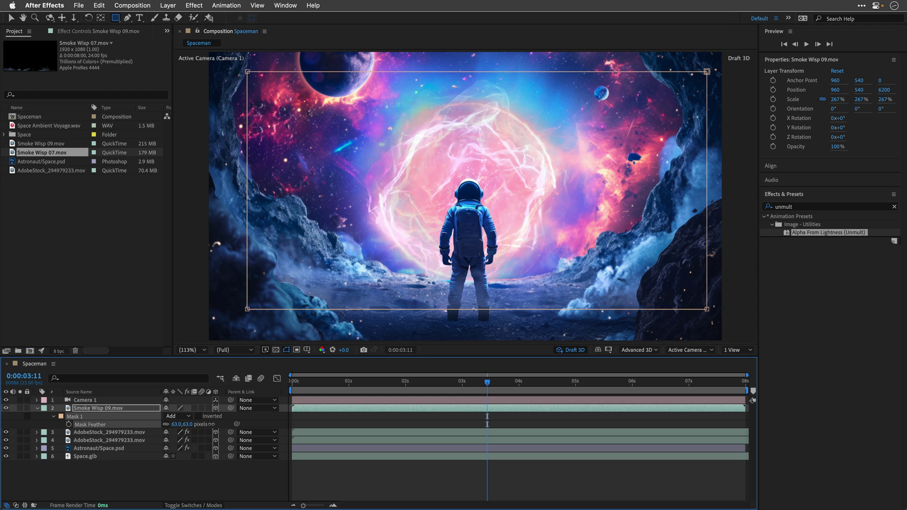
key(space)
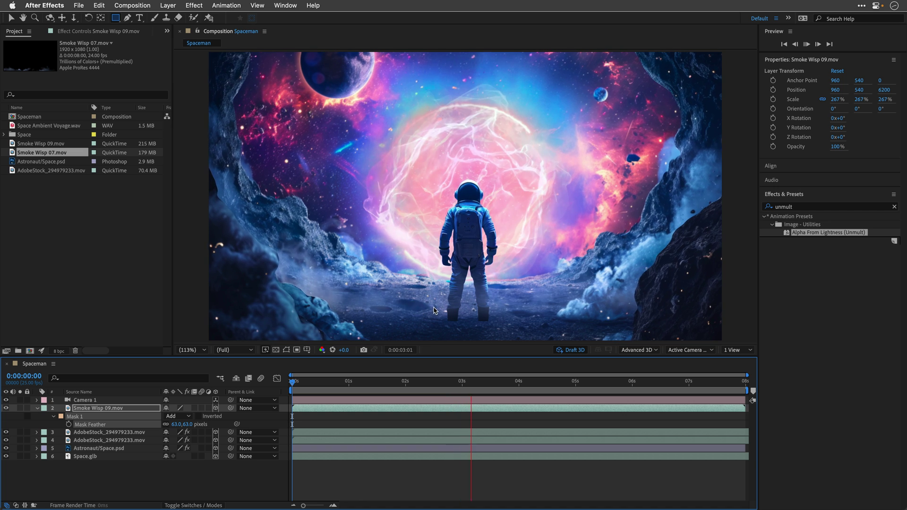
key(space)
Step: Drag the Smoke Wisp 09.mov layer lower via its Y gizmo and preview the animation
click(11, 18)
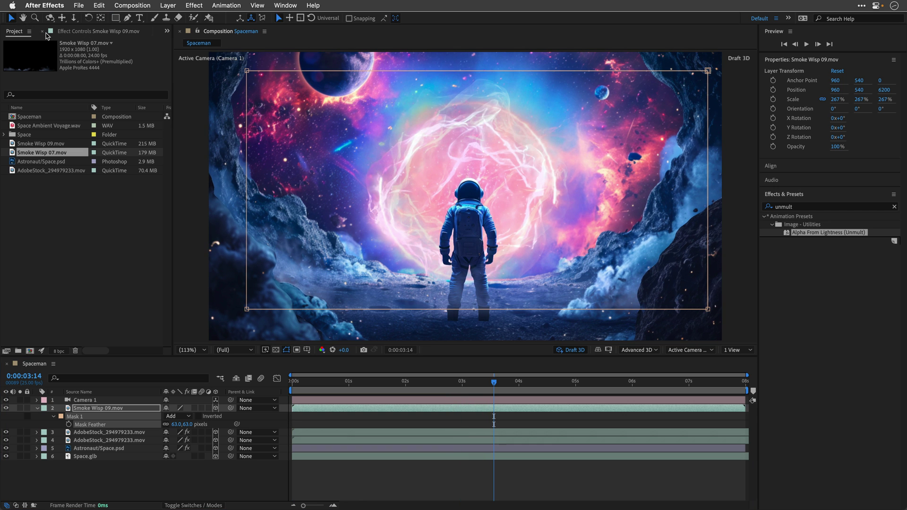
click(399, 198)
click(400, 207)
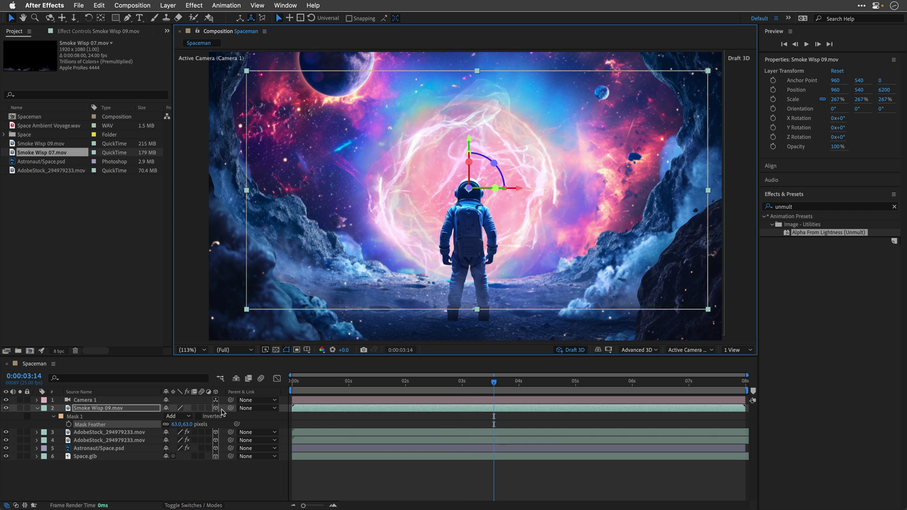
click(121, 410)
mouse_move(469, 143)
mouse_down()
mouse_move(463, 173)
mouse_move(467, 160)
mouse_up()
key(space)
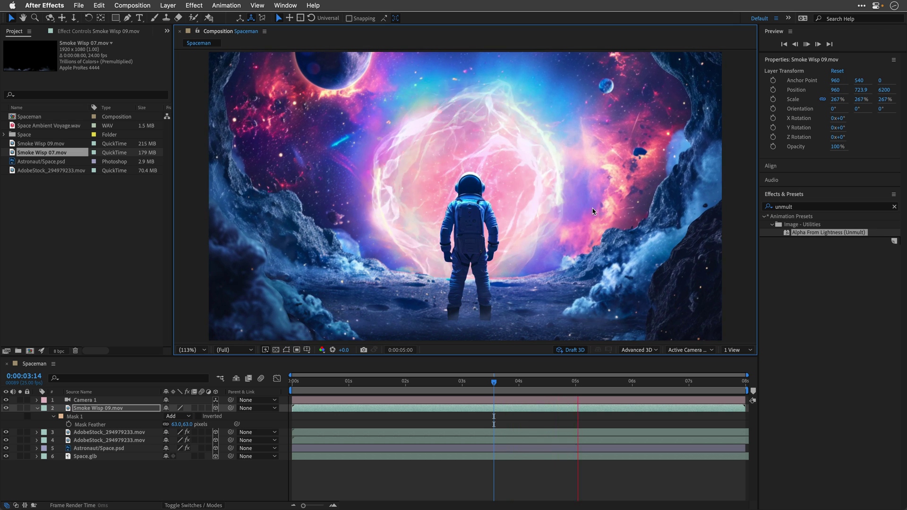
key(space)
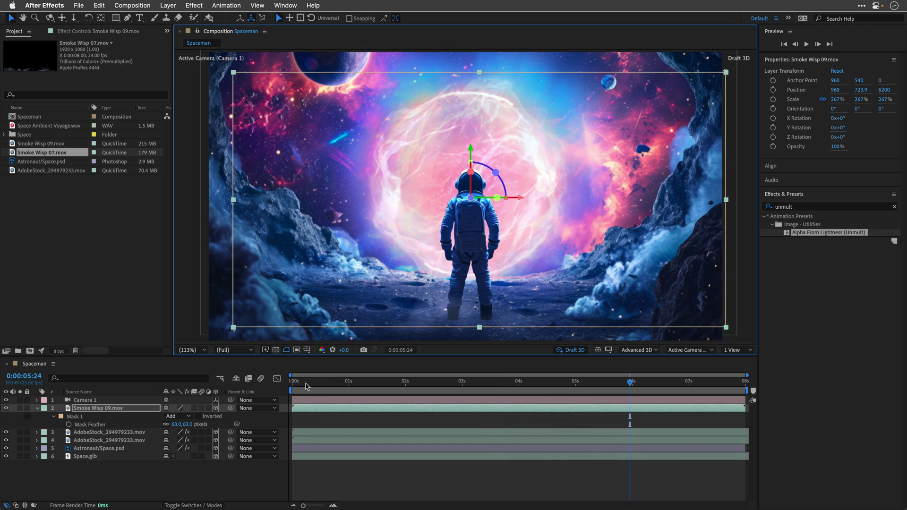
Step: Duplicate the Smoke Wisp 09.mov layer and replace the copy's footage with Smoke Wisp 07.mov
click(37, 408)
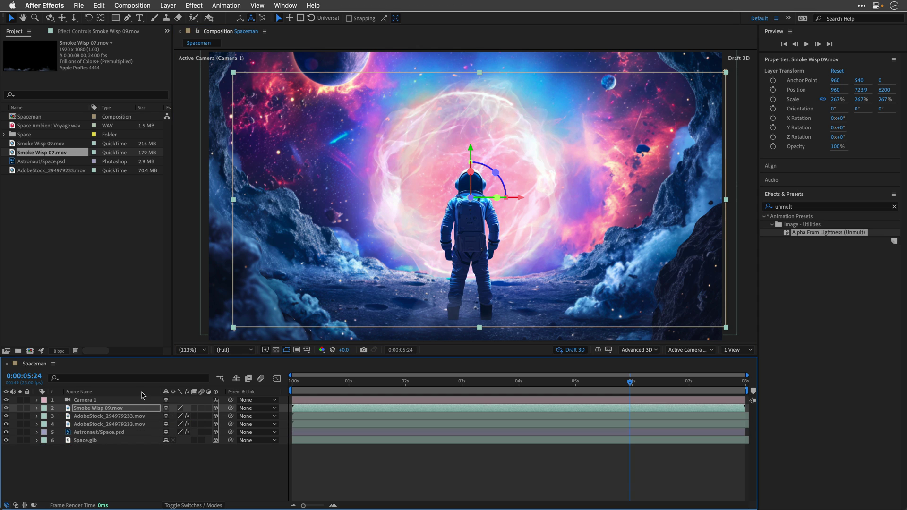
click(95, 409)
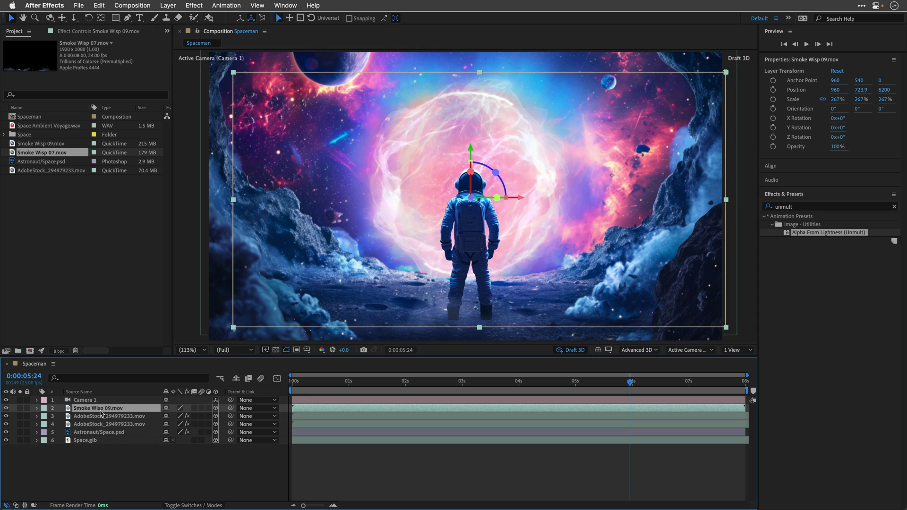
key(super+d)
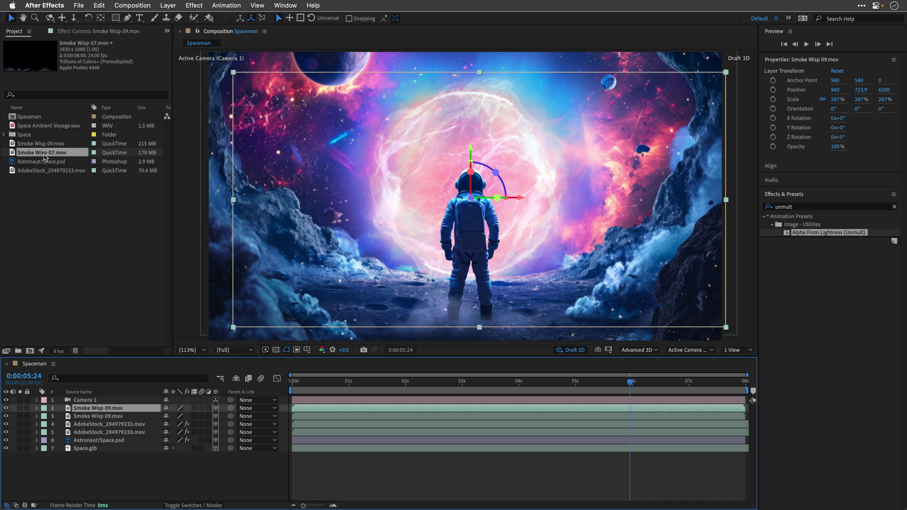
drag(44, 155, 474, 258)
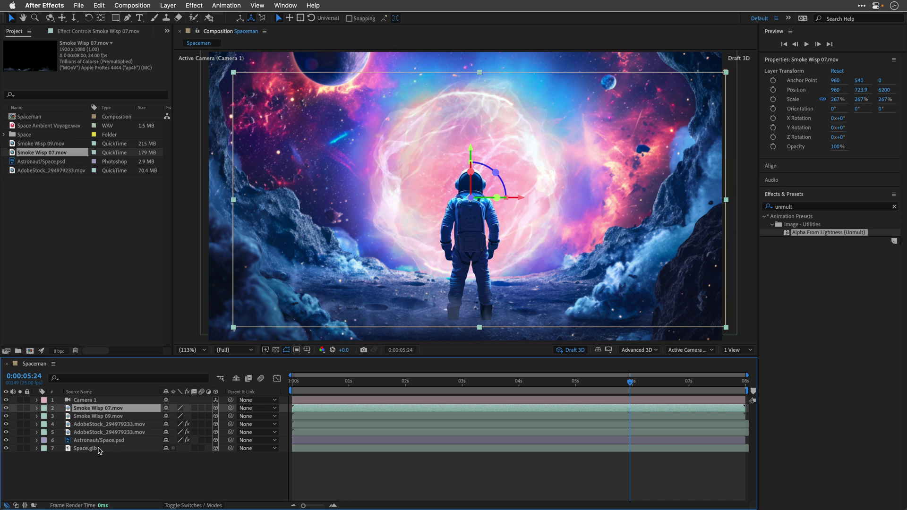
Step: Push Smoke Wisp 07 back to Z 8118, position it at 1395.8, 554.8, and preview
key(p)
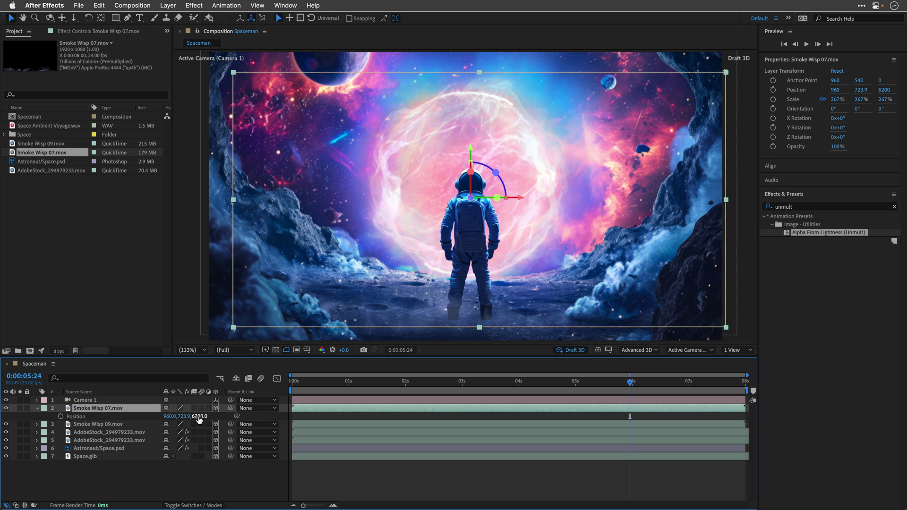
drag(198, 416, 510, 346)
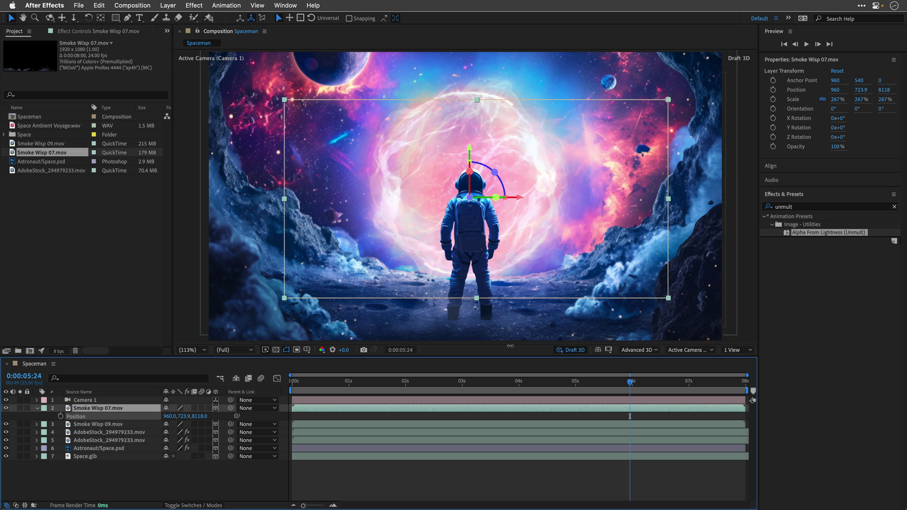
click(37, 409)
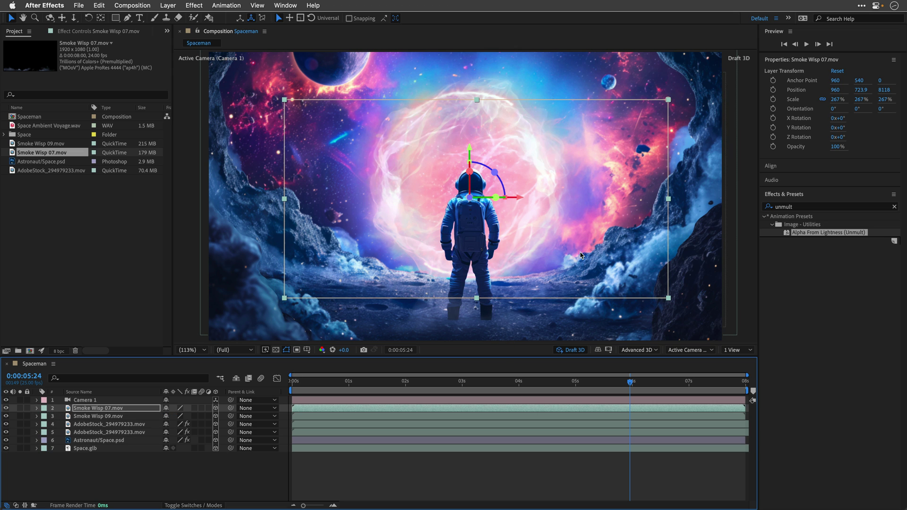
mouse_move(469, 152)
mouse_down()
mouse_move(472, 121)
mouse_move(471, 136)
mouse_up()
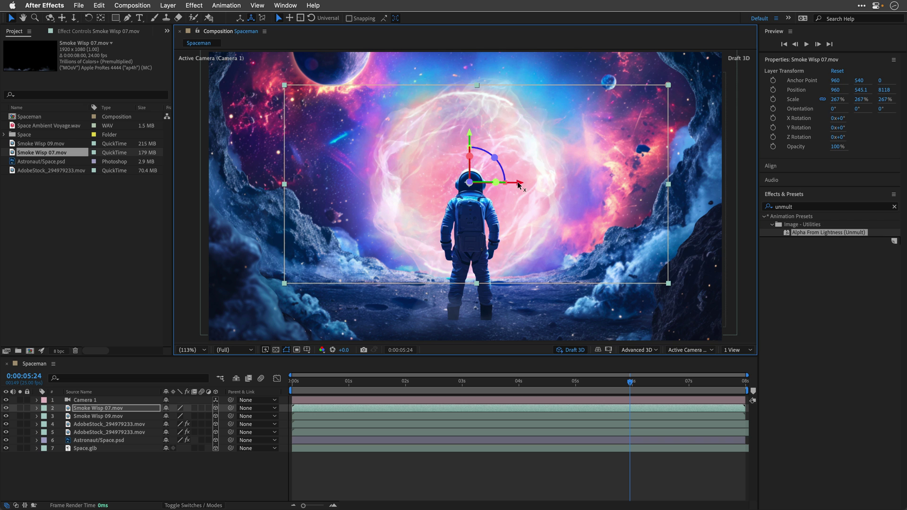
drag(522, 185, 559, 186)
drag(504, 138, 506, 136)
key(space)
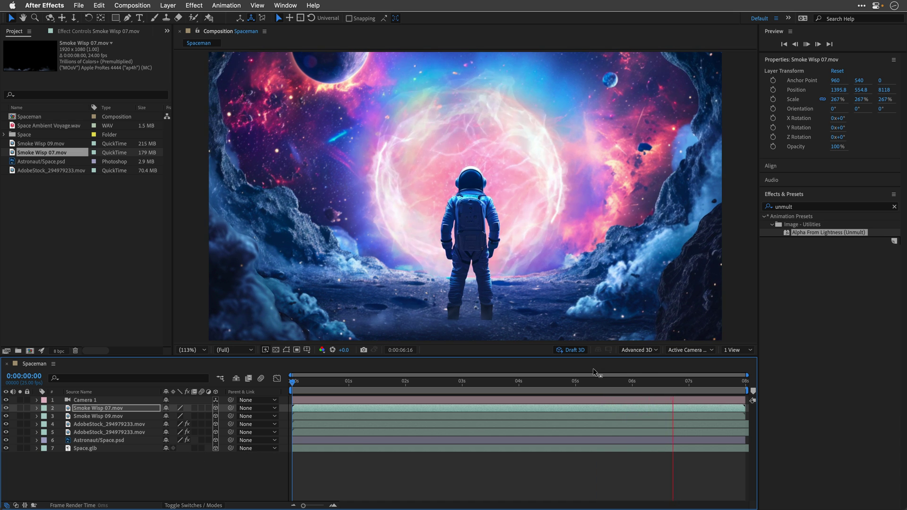
Step: Turn off Draft 3D and add Space Ambient Voyage.wav to the timeline from the start
key(space)
click(577, 352)
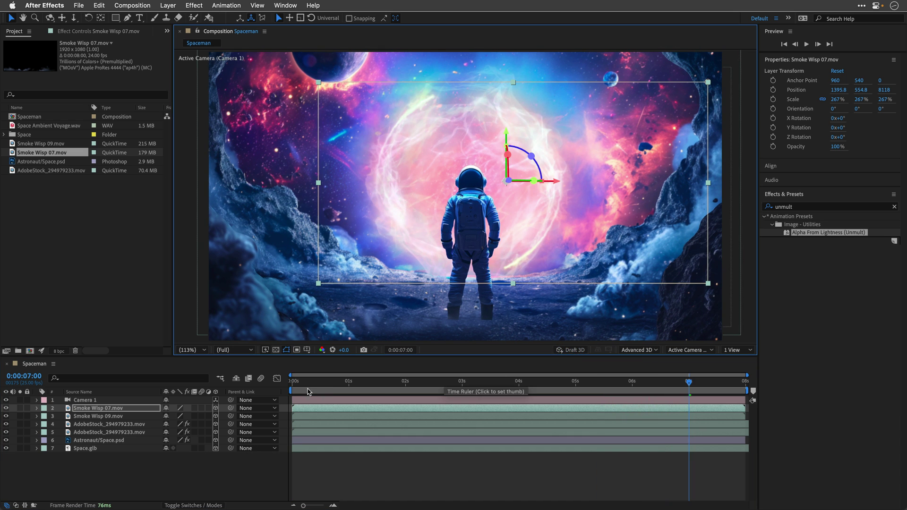
key(Home)
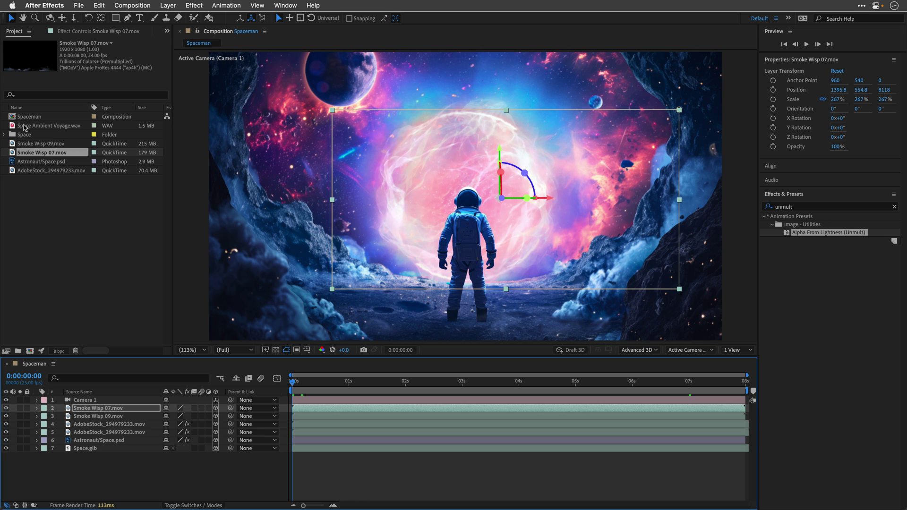
click(26, 126)
drag(26, 126, 81, 460)
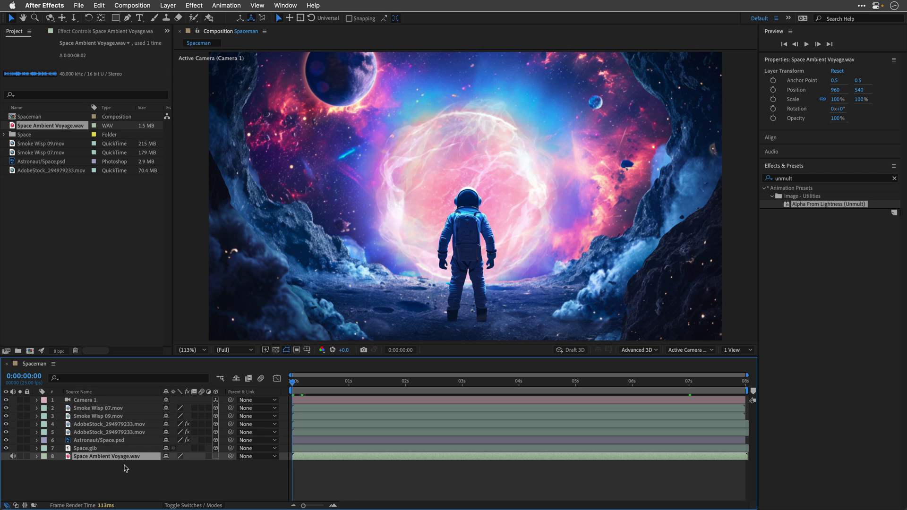
Step: Maximize the Composition panel and play, then stop, the full-frame preview of the astronaut scene
key(grave)
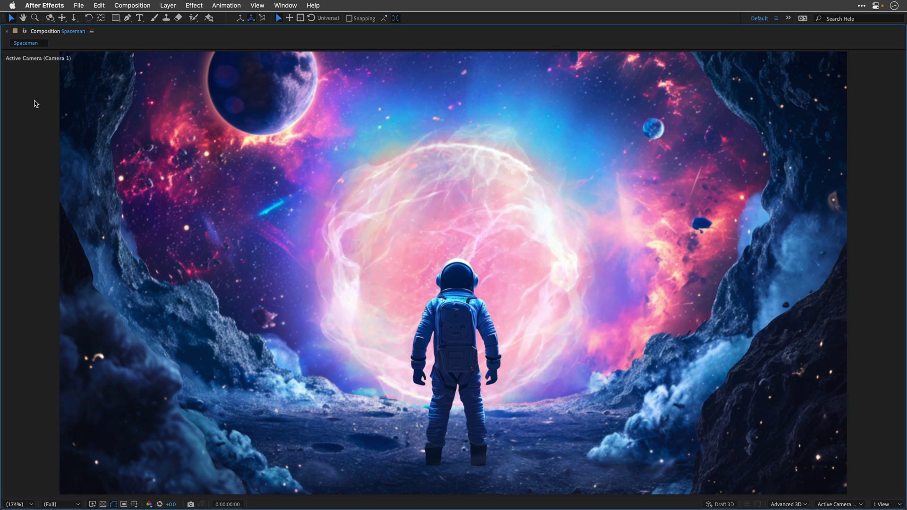
key(space)
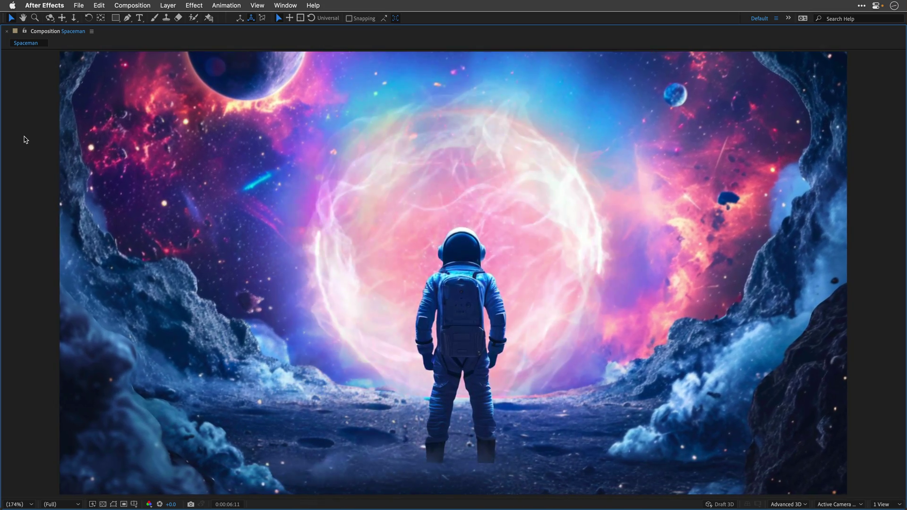
key(space)
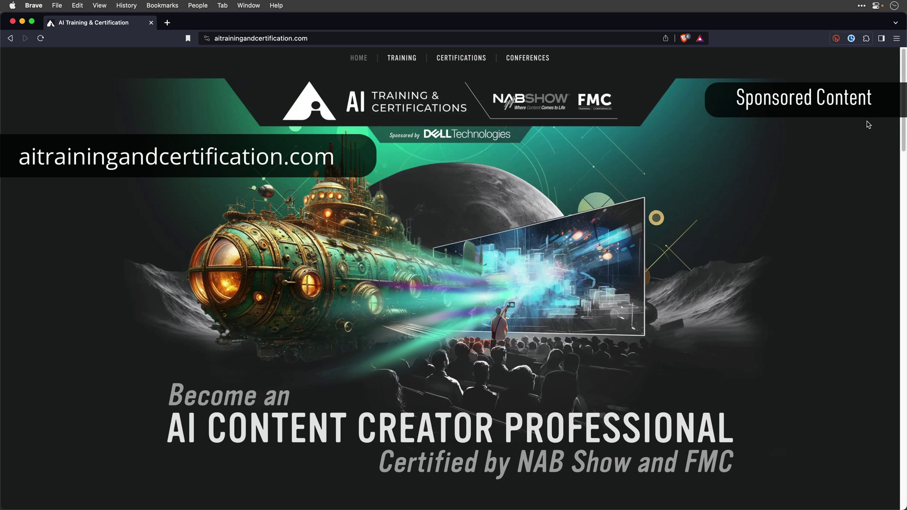
Step: Open the training workshops list and view the AI Design workshop details
click(401, 59)
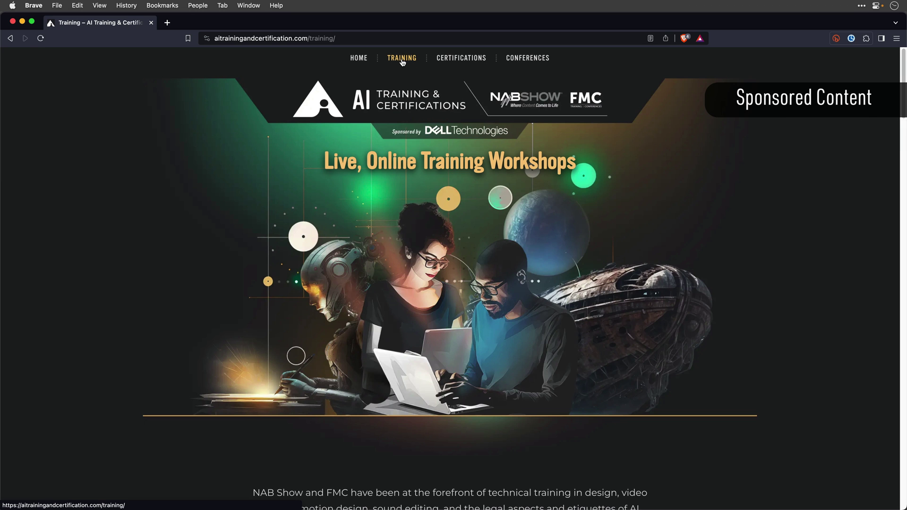
scroll(748, 261, down, 8)
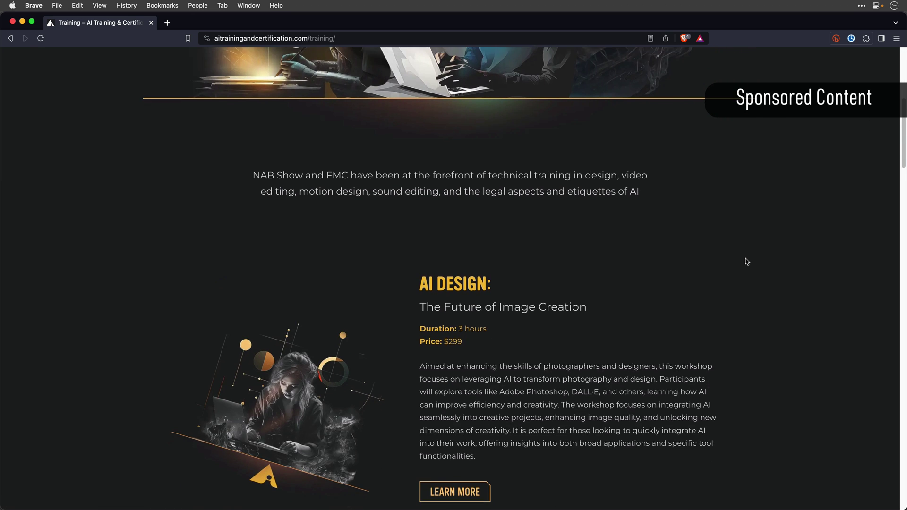
click(482, 395)
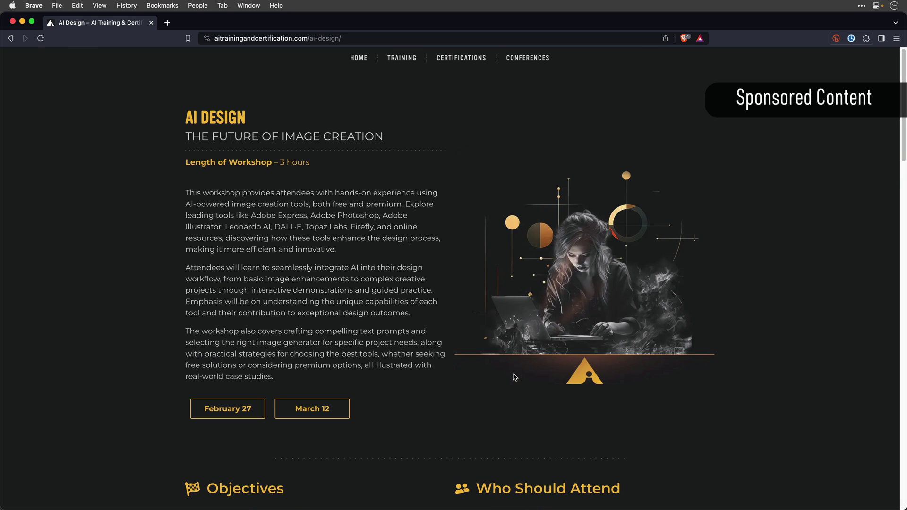
Step: Return to the workshop list and open the AI VFX & Motion workshop page
key(super+bracketleft)
scroll(420, 353, down, 6)
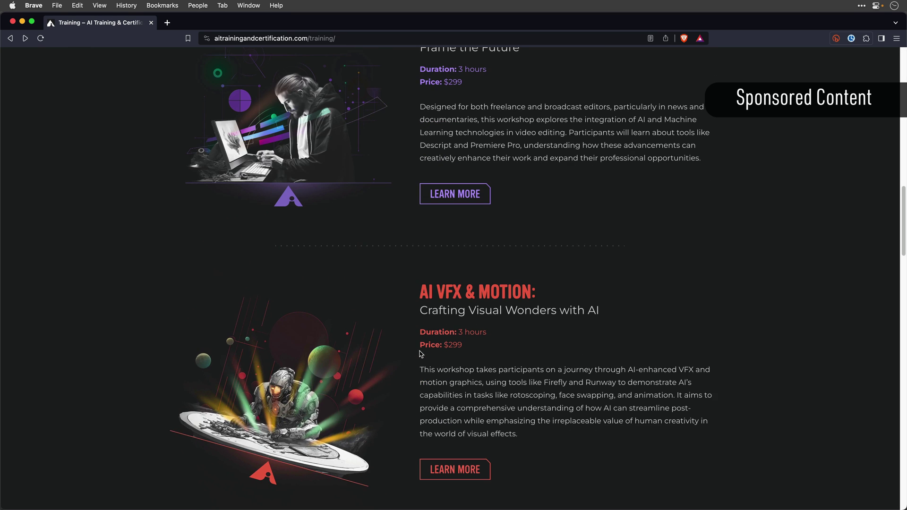
click(451, 348)
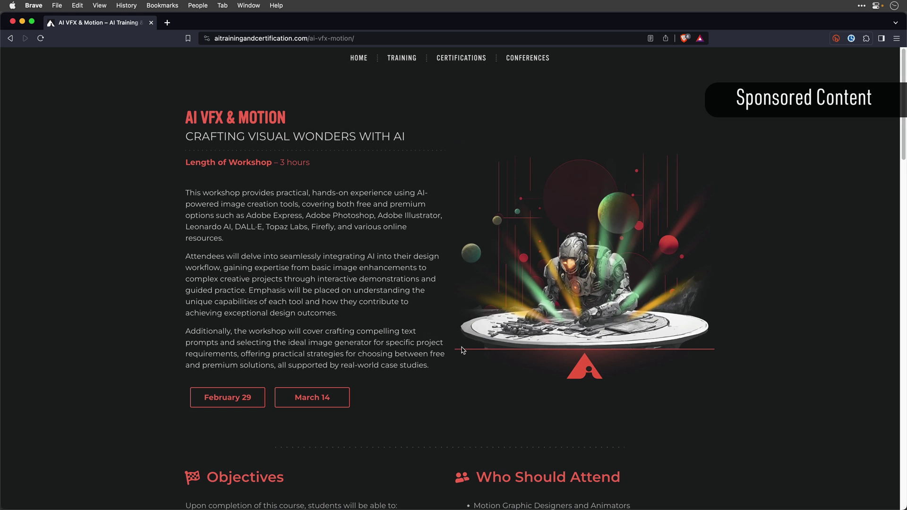